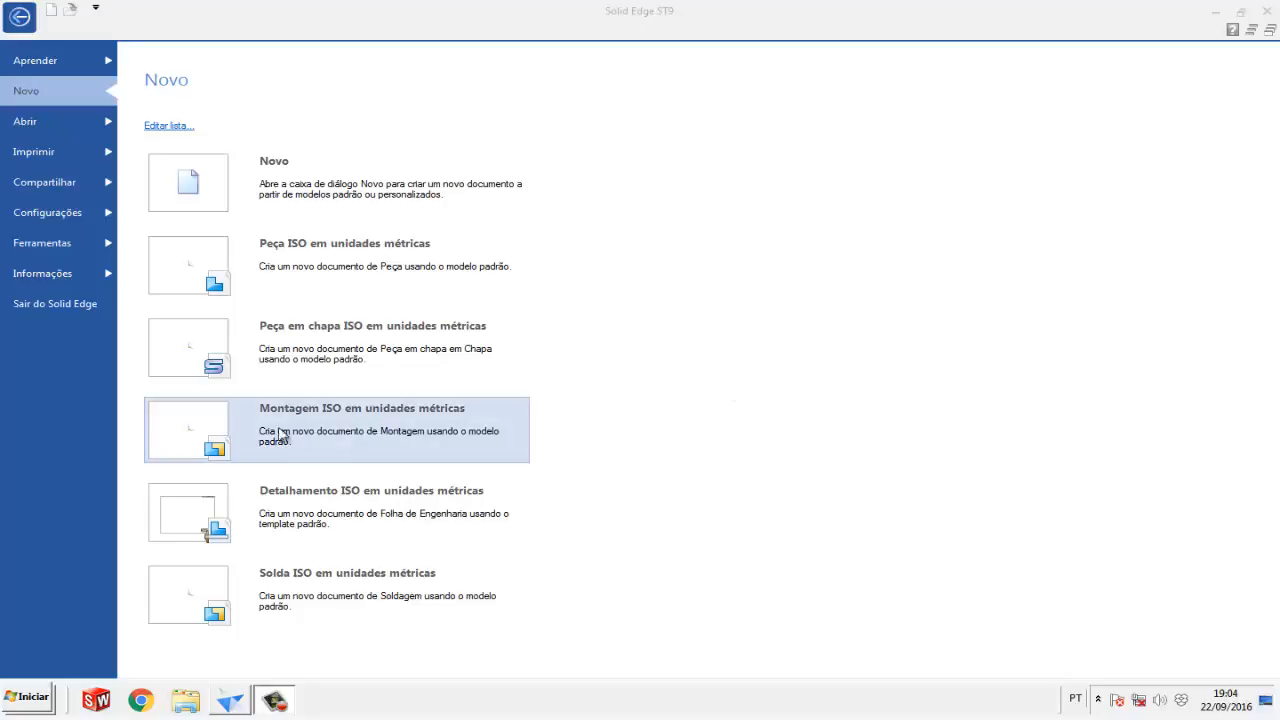
- Create a new ISO metric assembly and give its view a gradient background
mouse_move(429, 409)
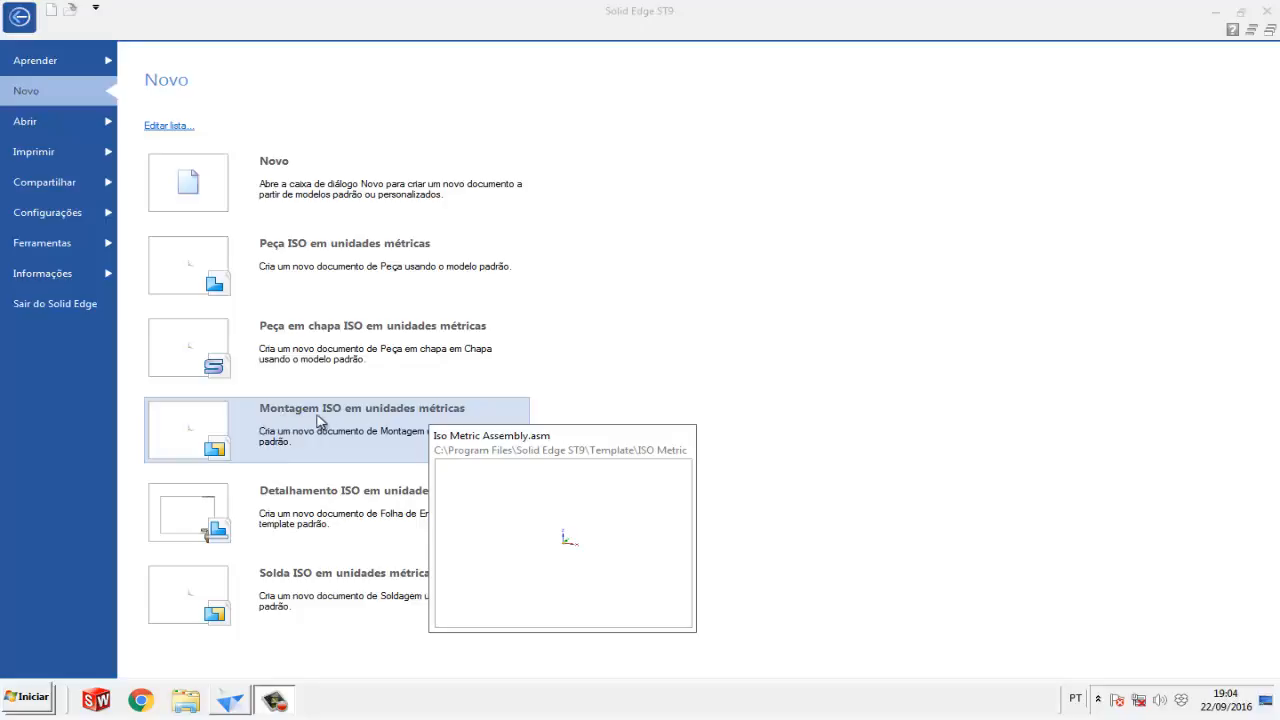
click(382, 416)
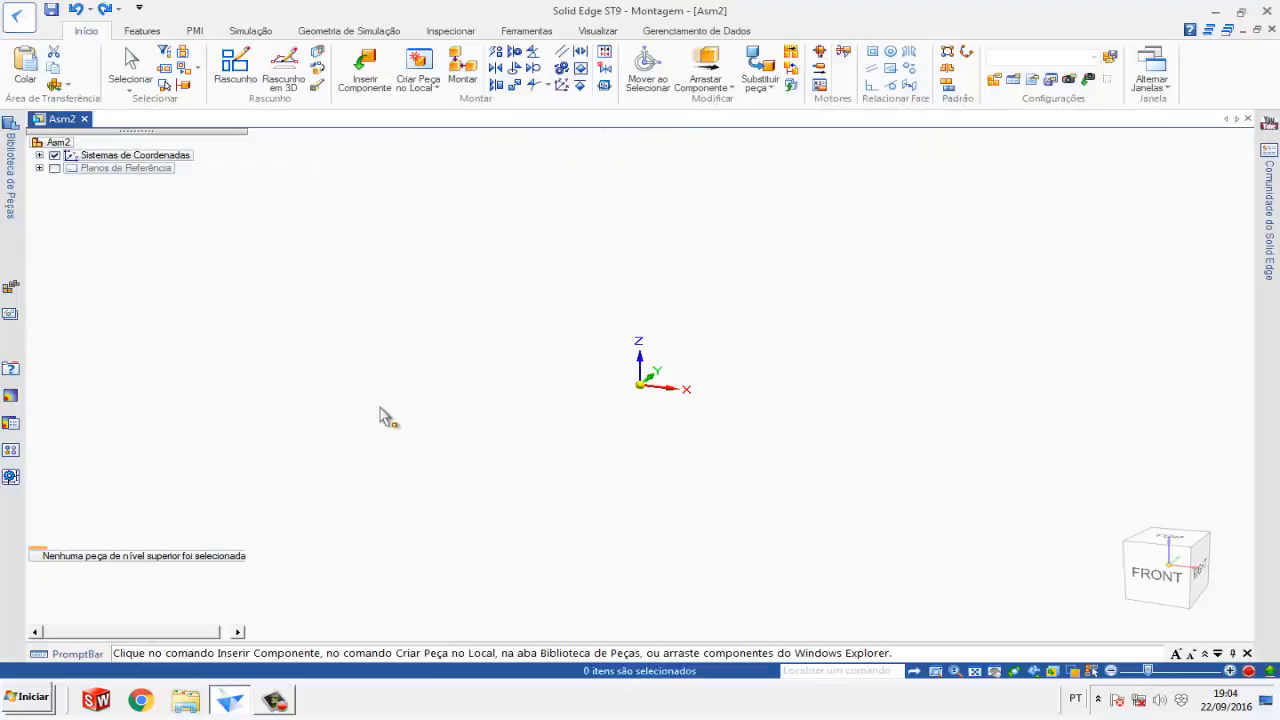
right_click(381, 414)
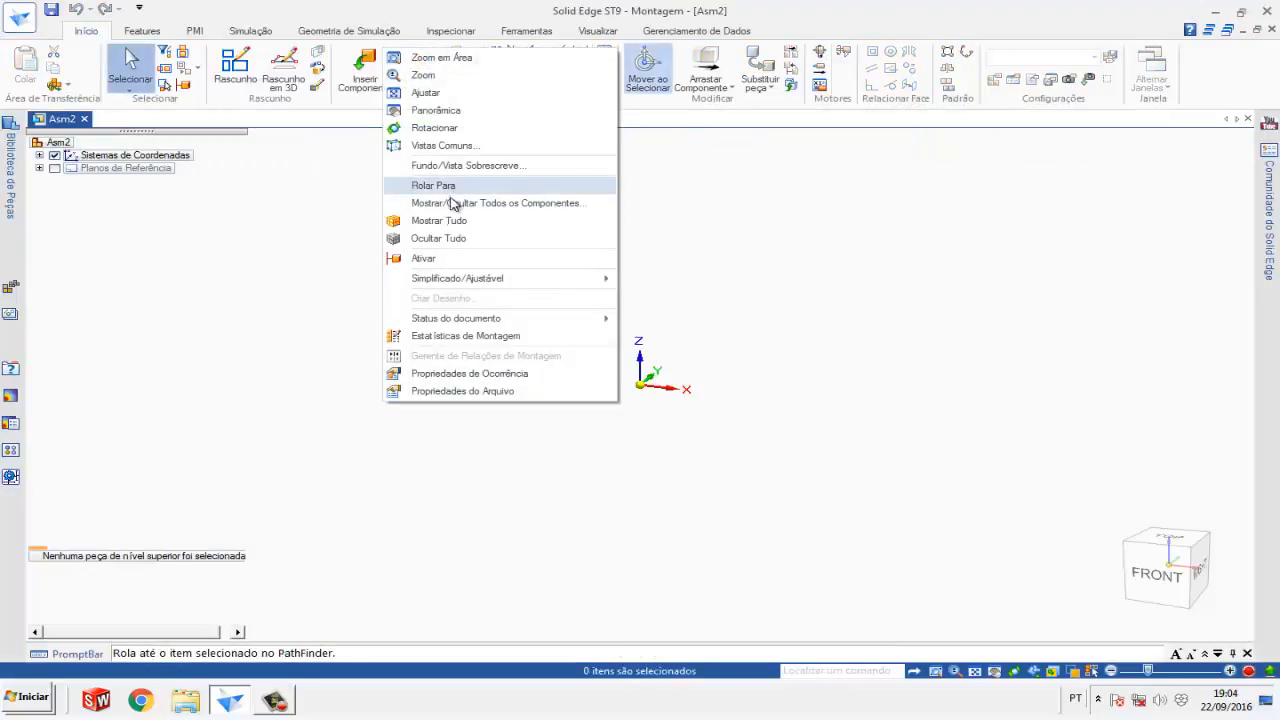
click(462, 167)
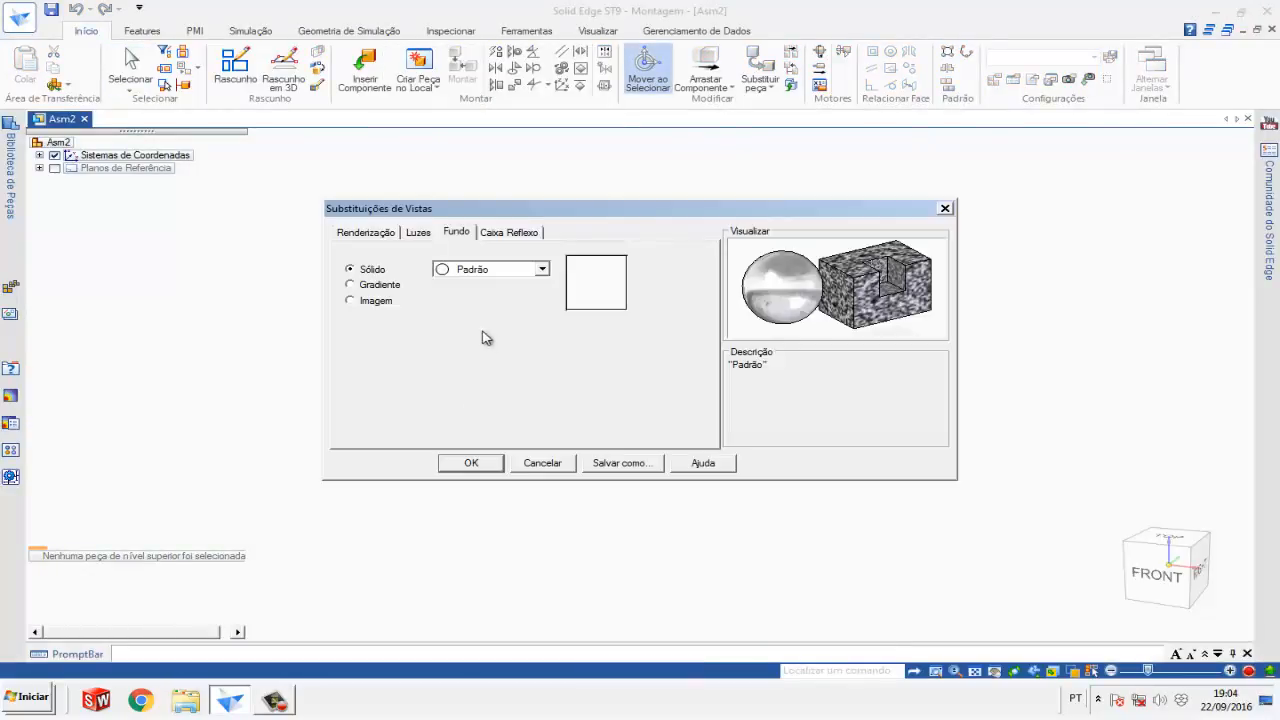
click(350, 284)
click(455, 466)
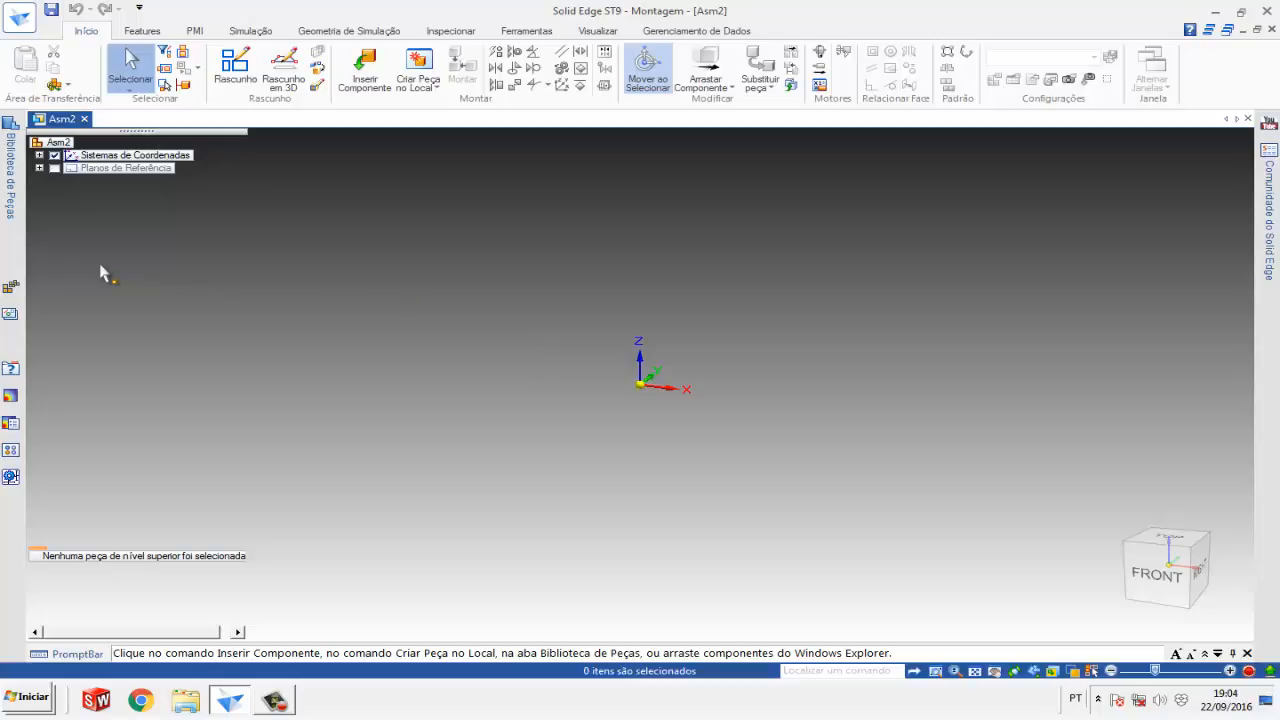
- Open the parts library and select the course folder under Documents
click(9, 206)
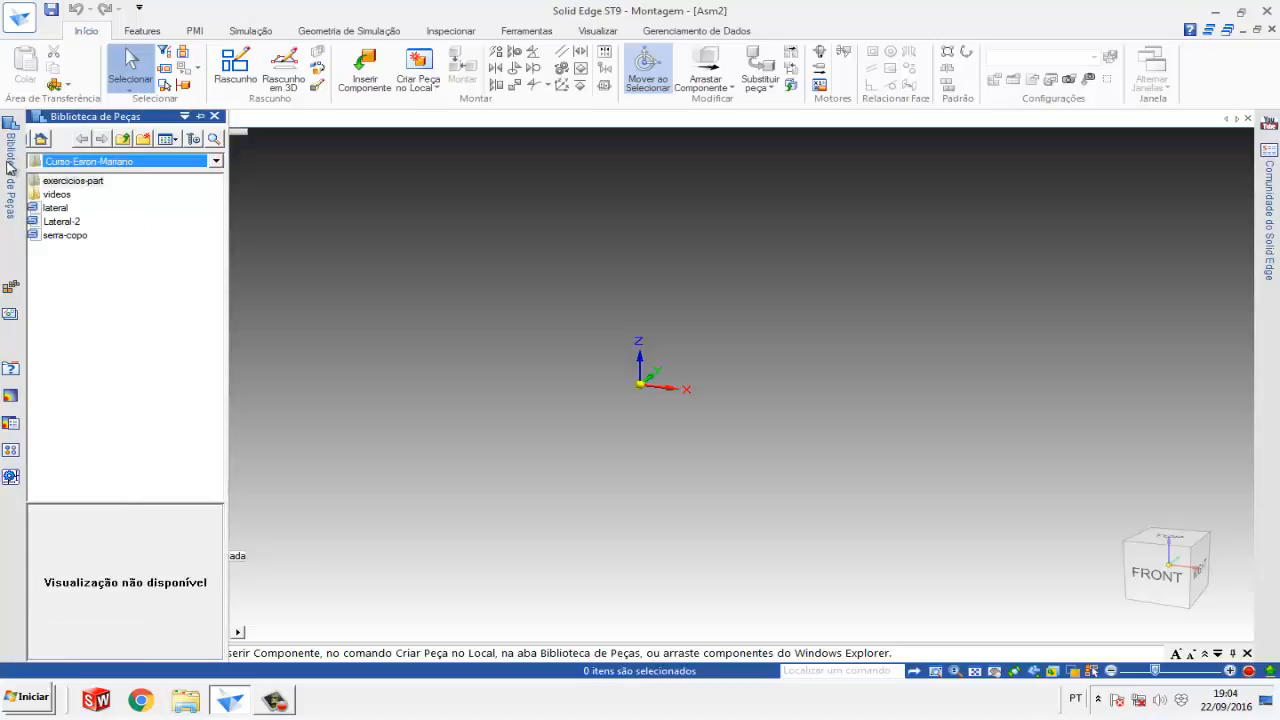
click(10, 206)
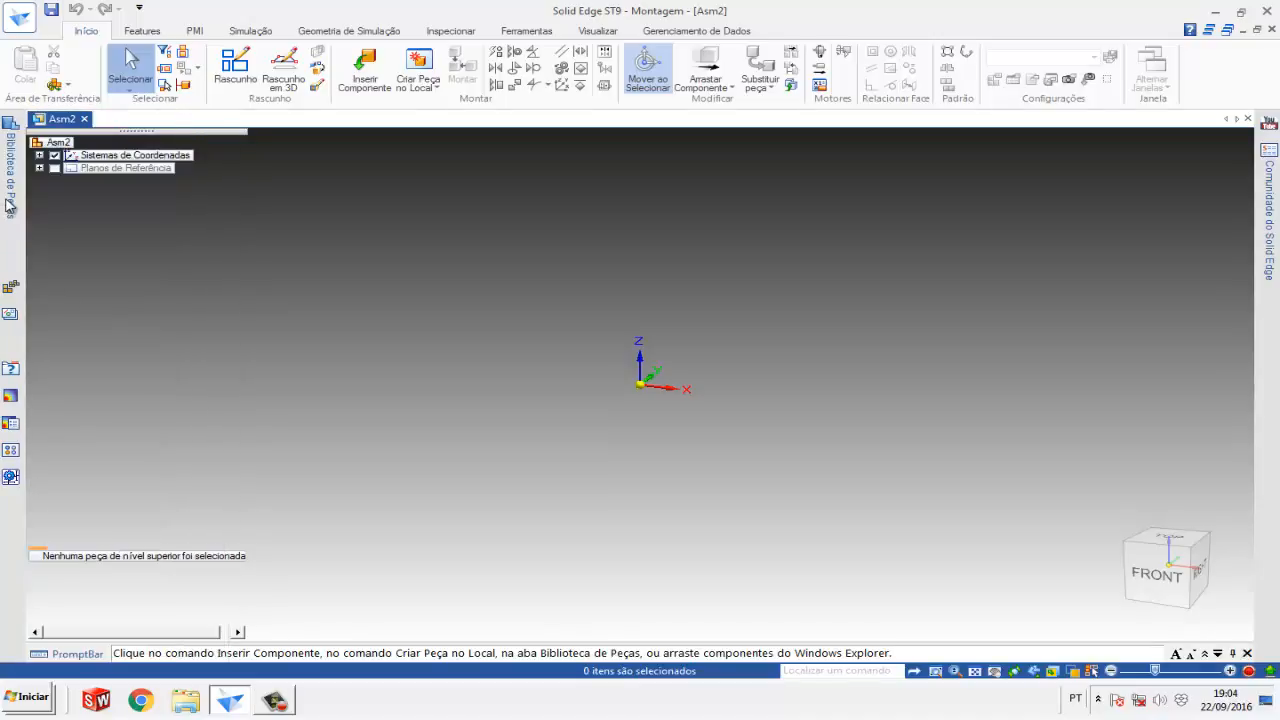
click(10, 206)
click(10, 206)
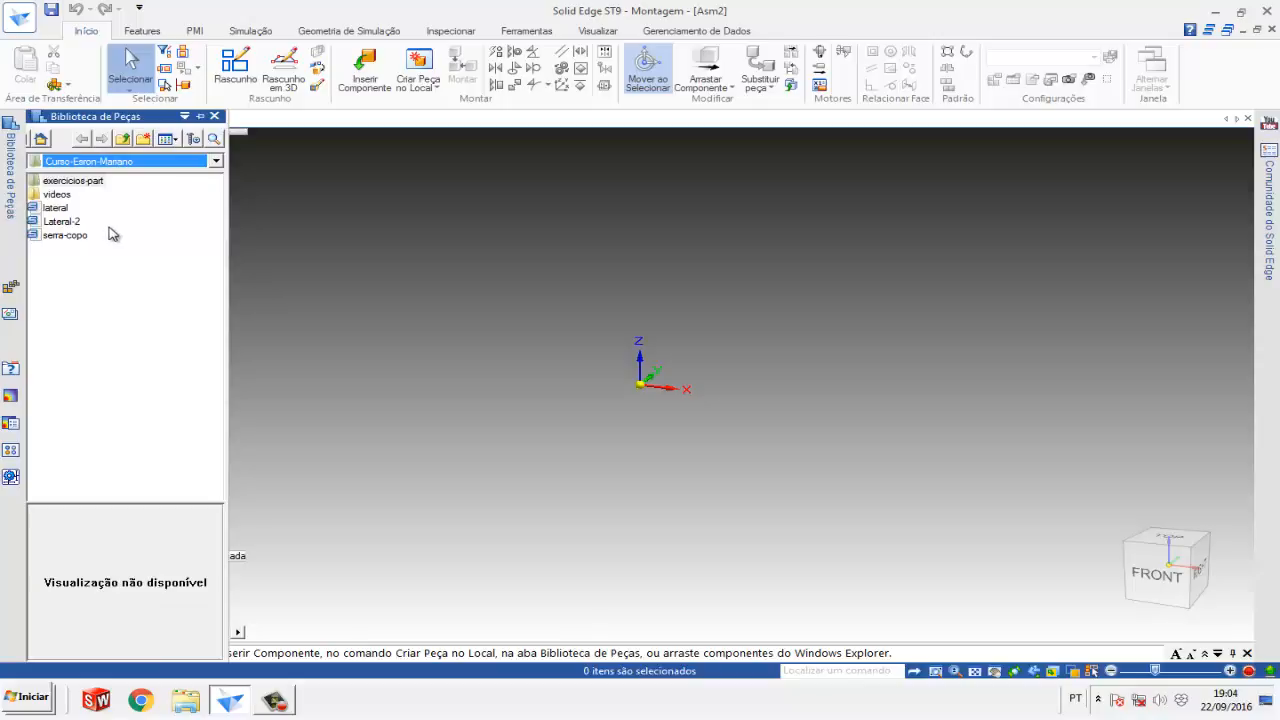
click(154, 168)
click(157, 168)
click(214, 162)
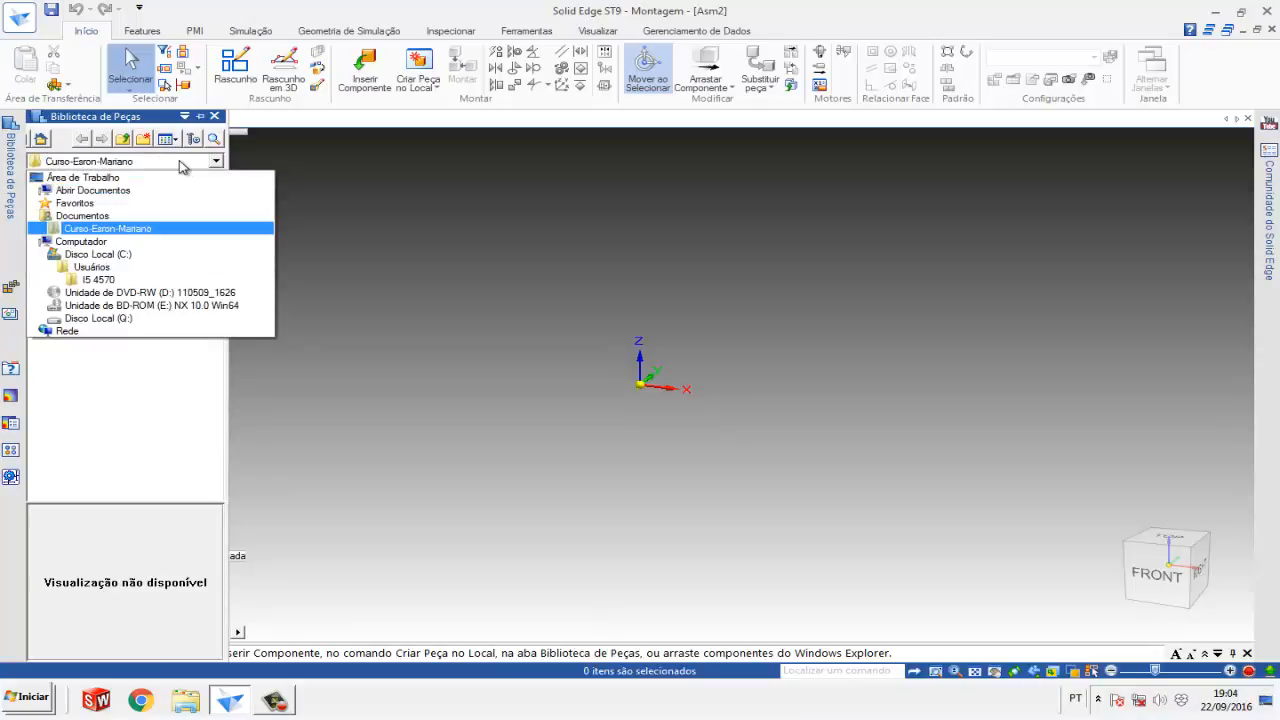
click(104, 234)
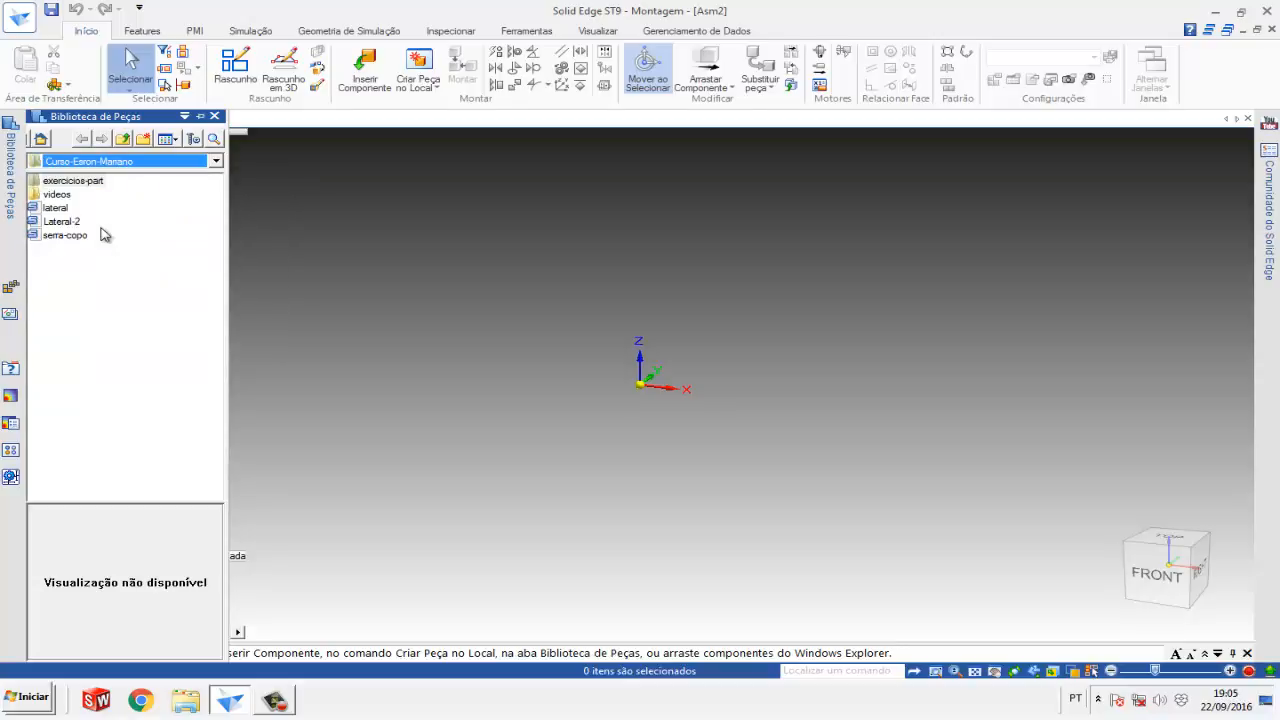
- Place the Lateral-2 part from the parts library into the assembly as its first component
click(57, 222)
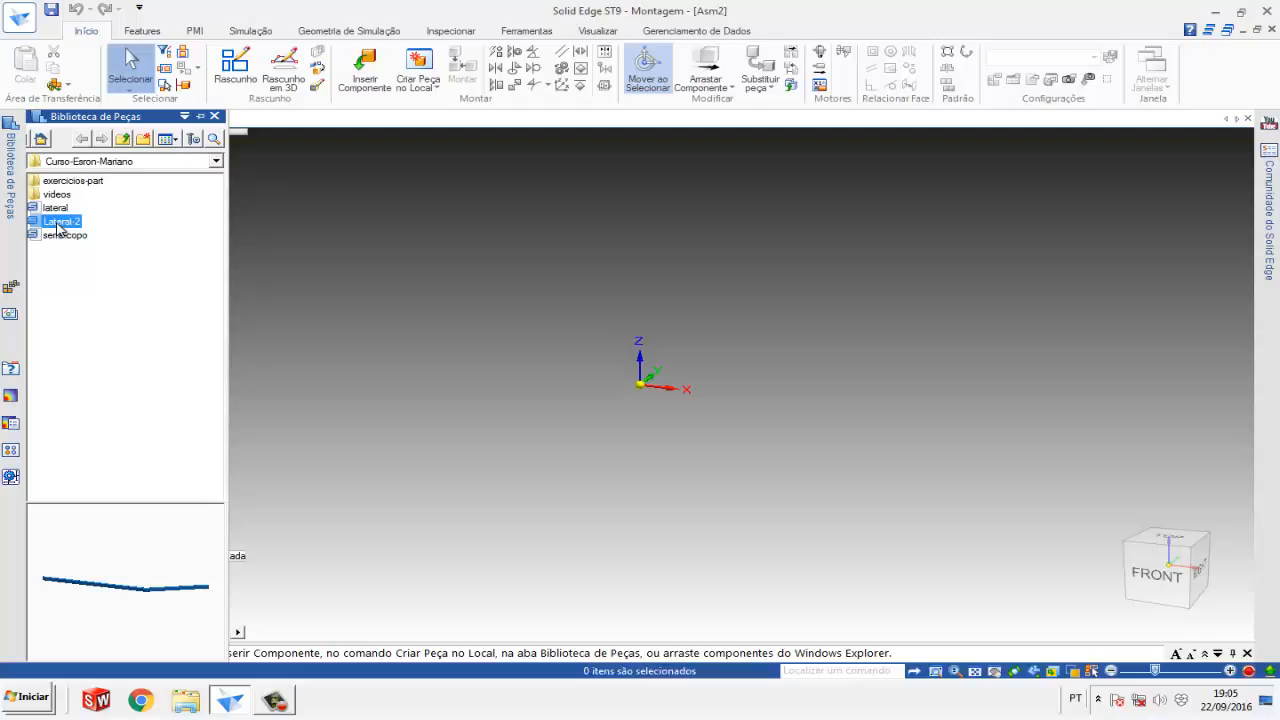
drag(57, 228, 344, 275)
drag(425, 279, 516, 300)
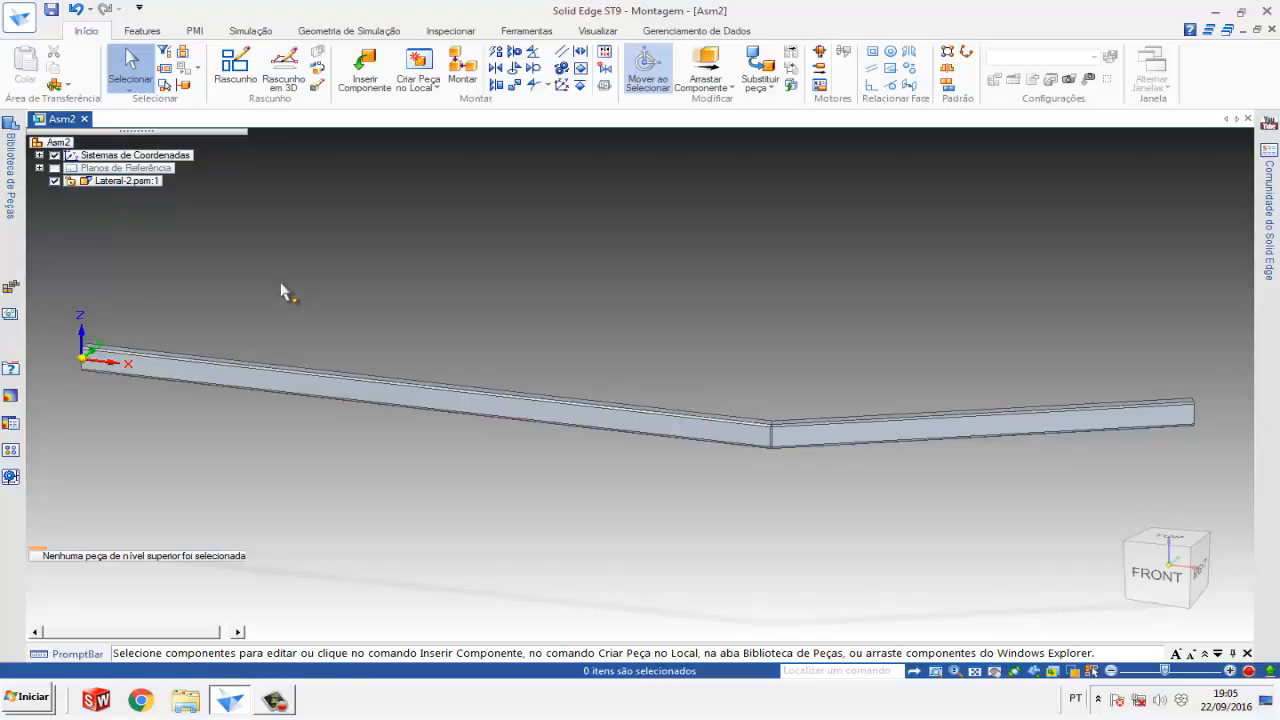
- Inspect the relationship that holds Lateral-2 in place, enlarging the relationship list, and locate the command for fixing a part
click(706, 63)
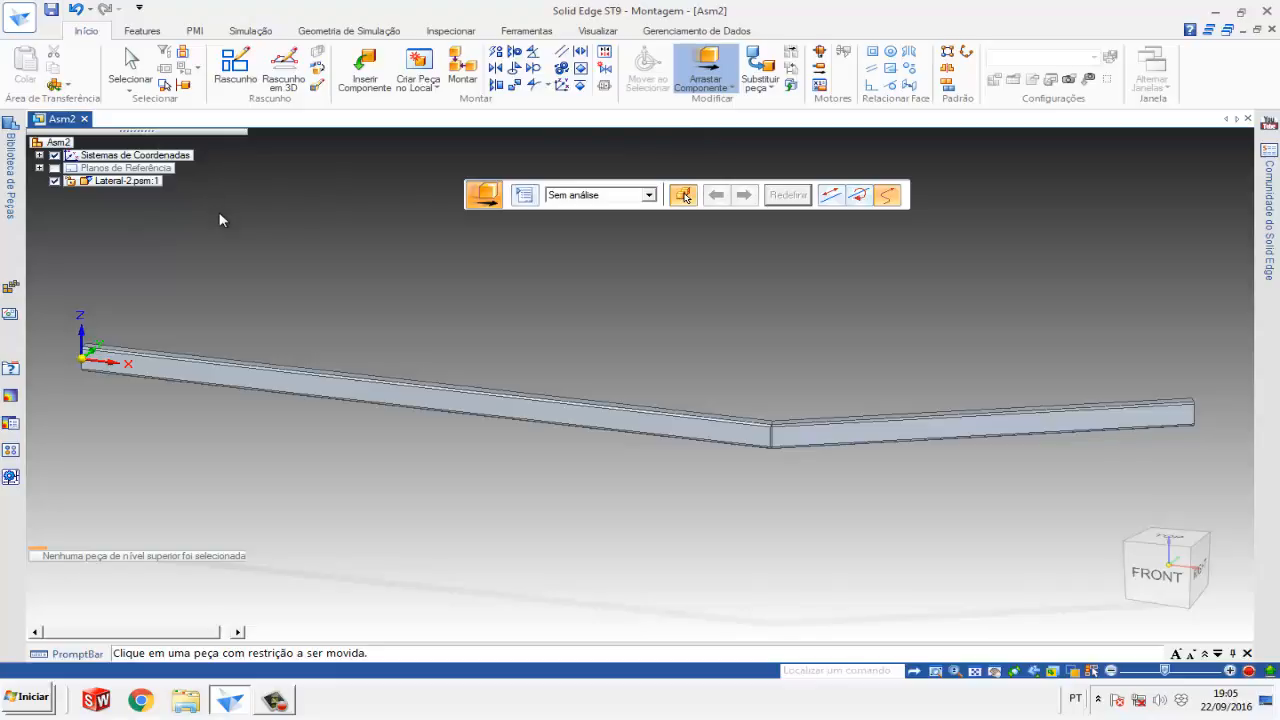
key(Escape)
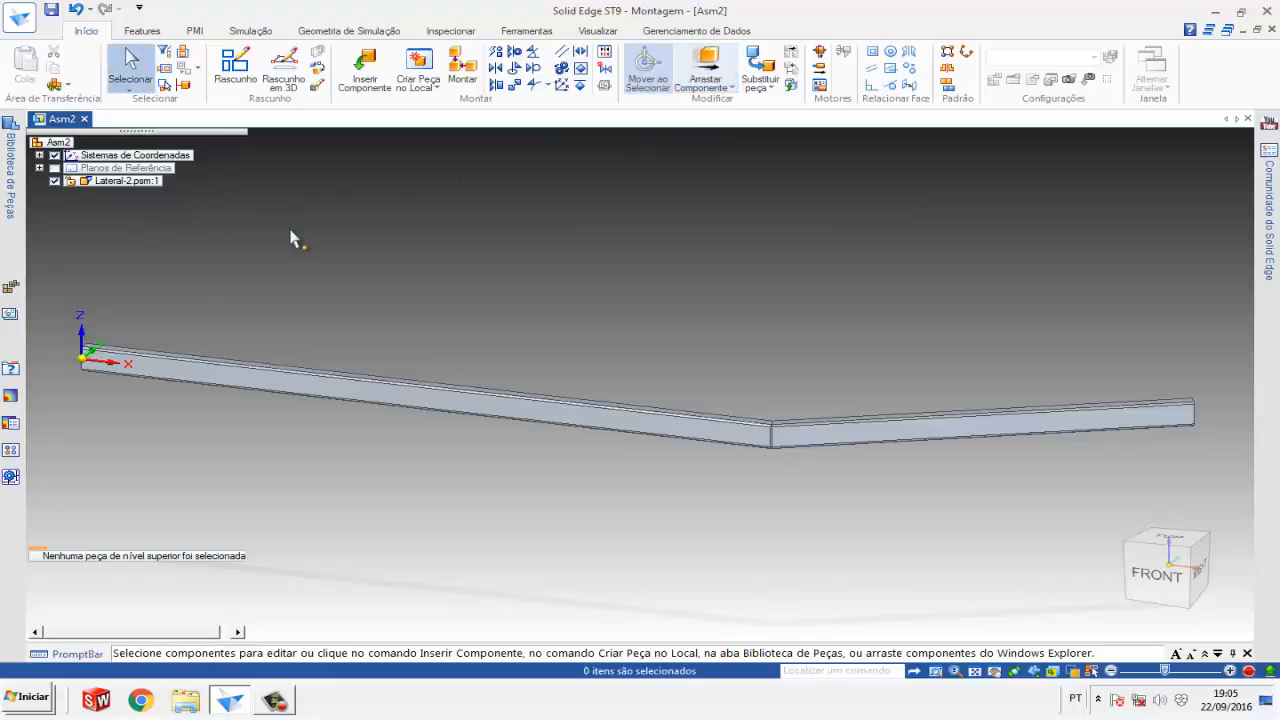
click(112, 181)
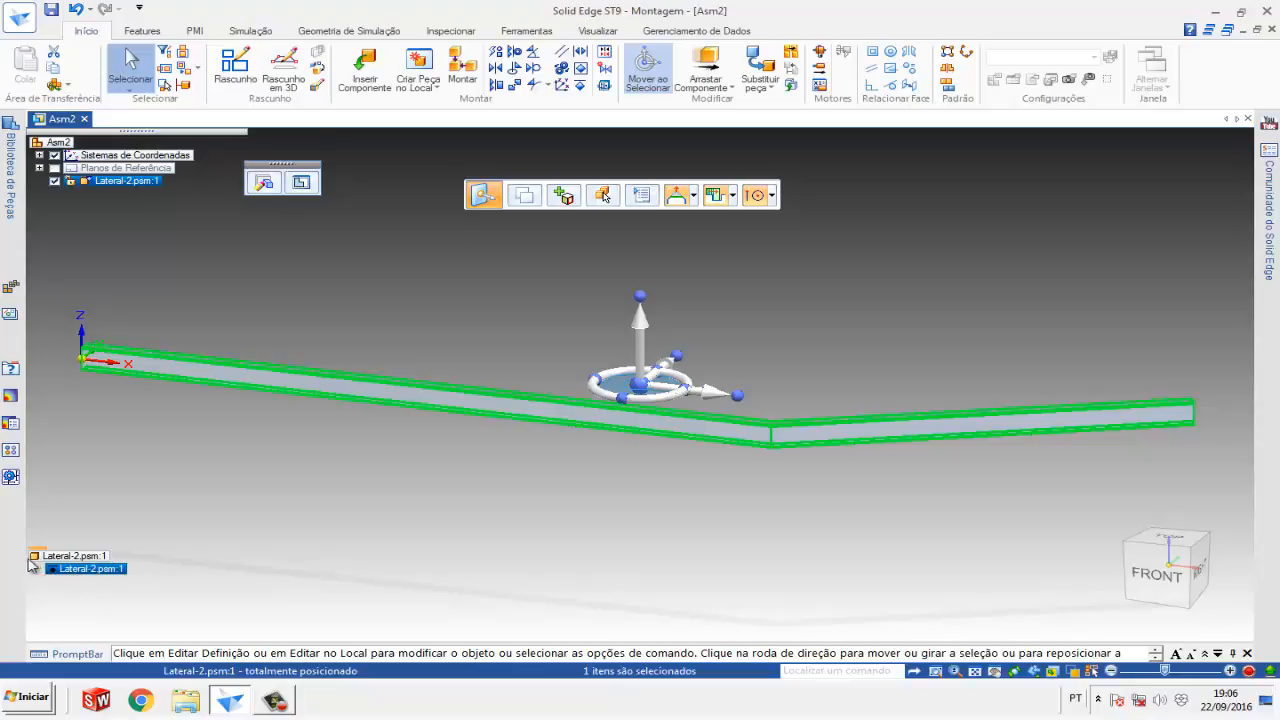
drag(36, 549, 36, 501)
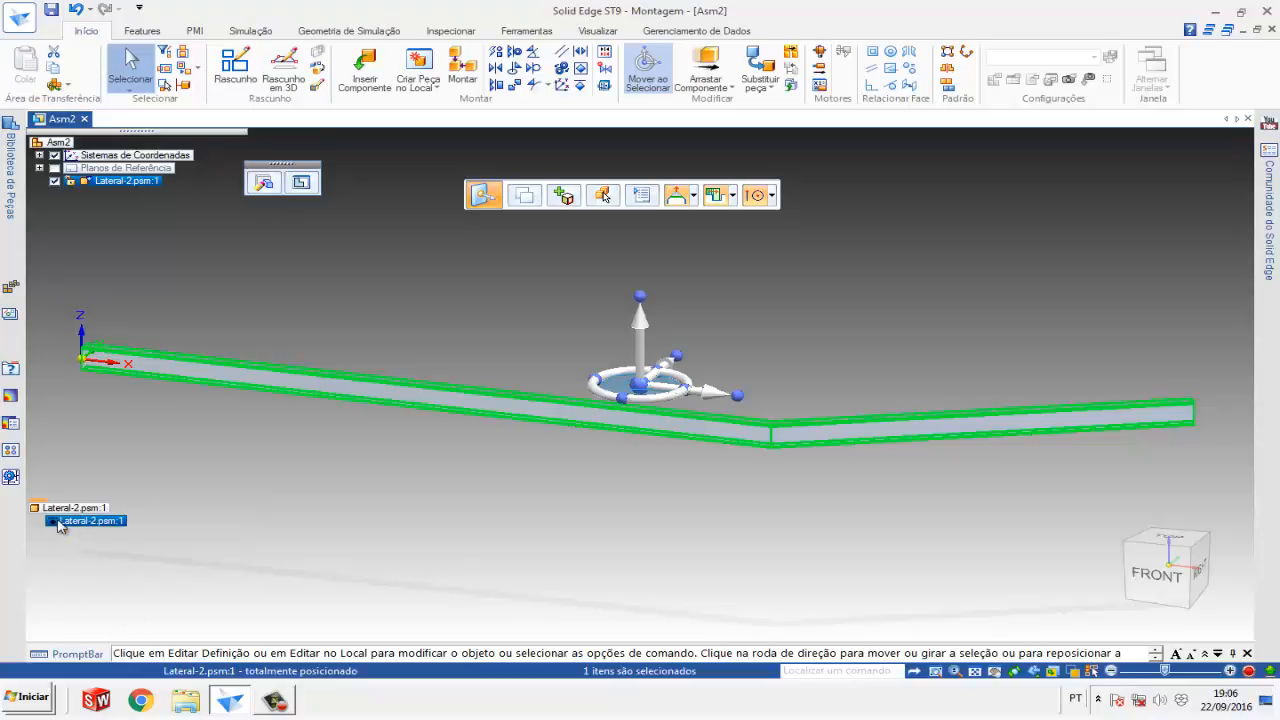
click(120, 193)
click(118, 183)
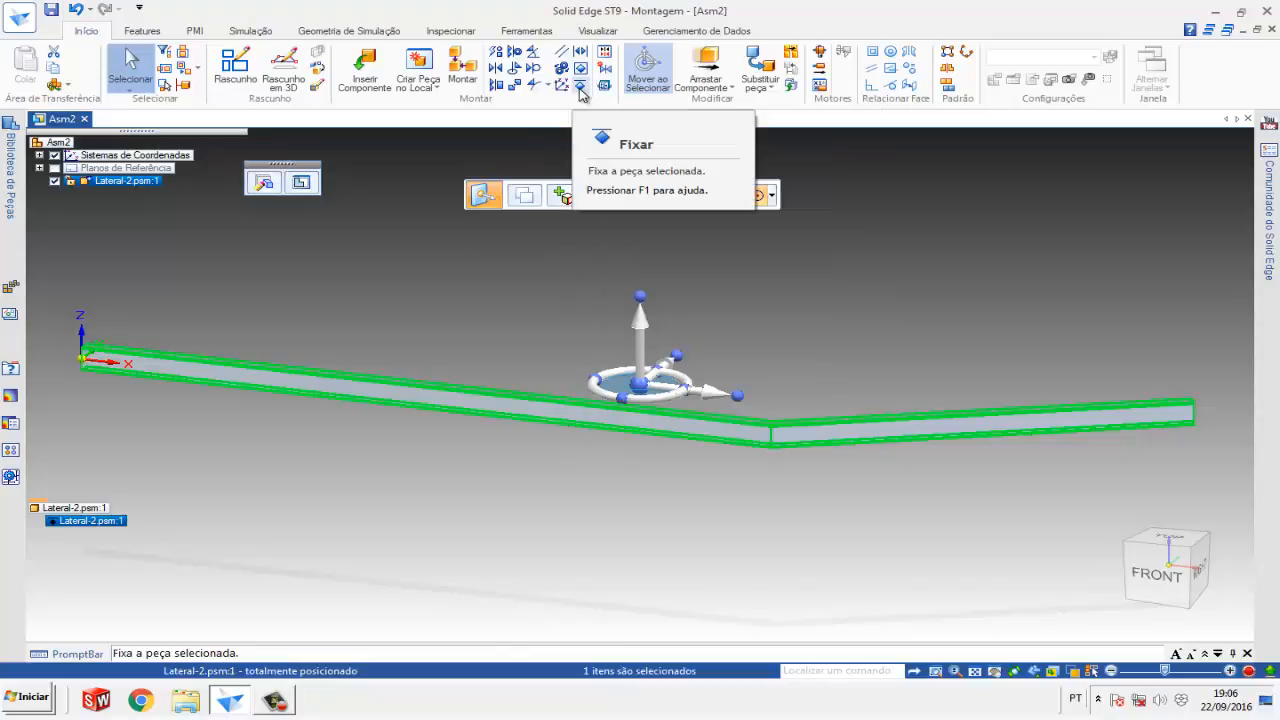
click(276, 303)
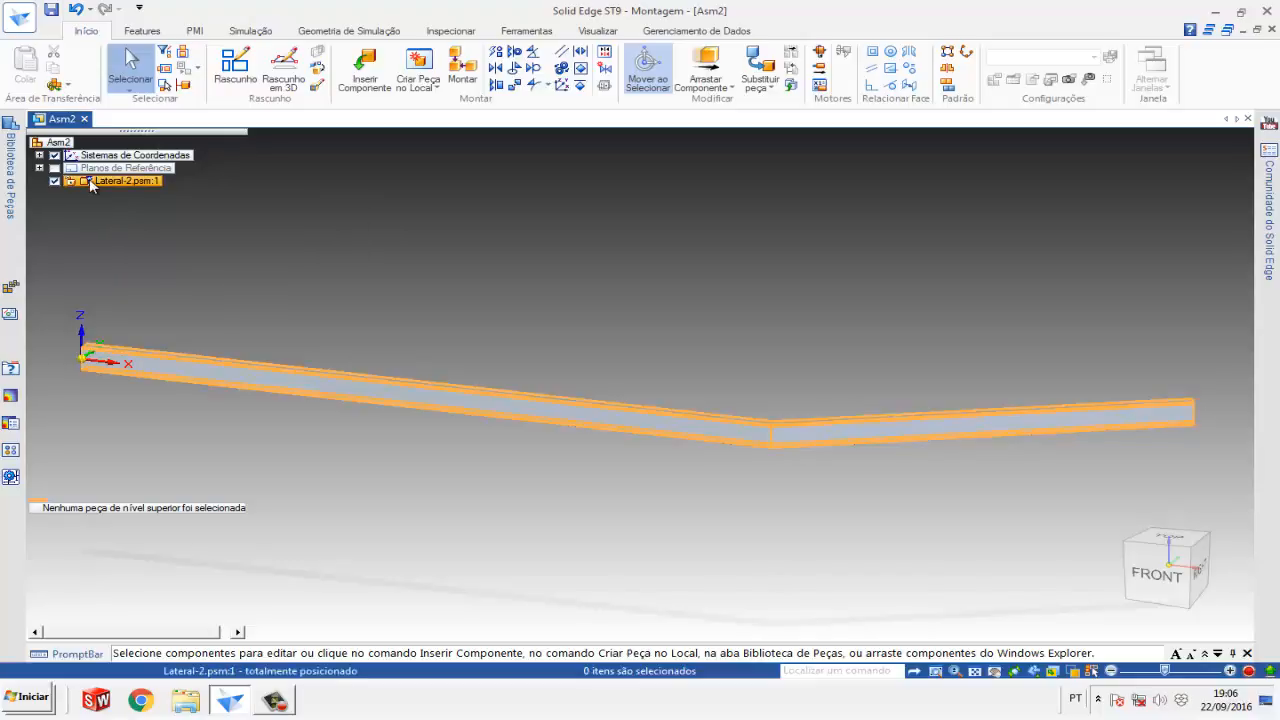
- Delete the fix relationship from the Lateral-2 part
click(96, 185)
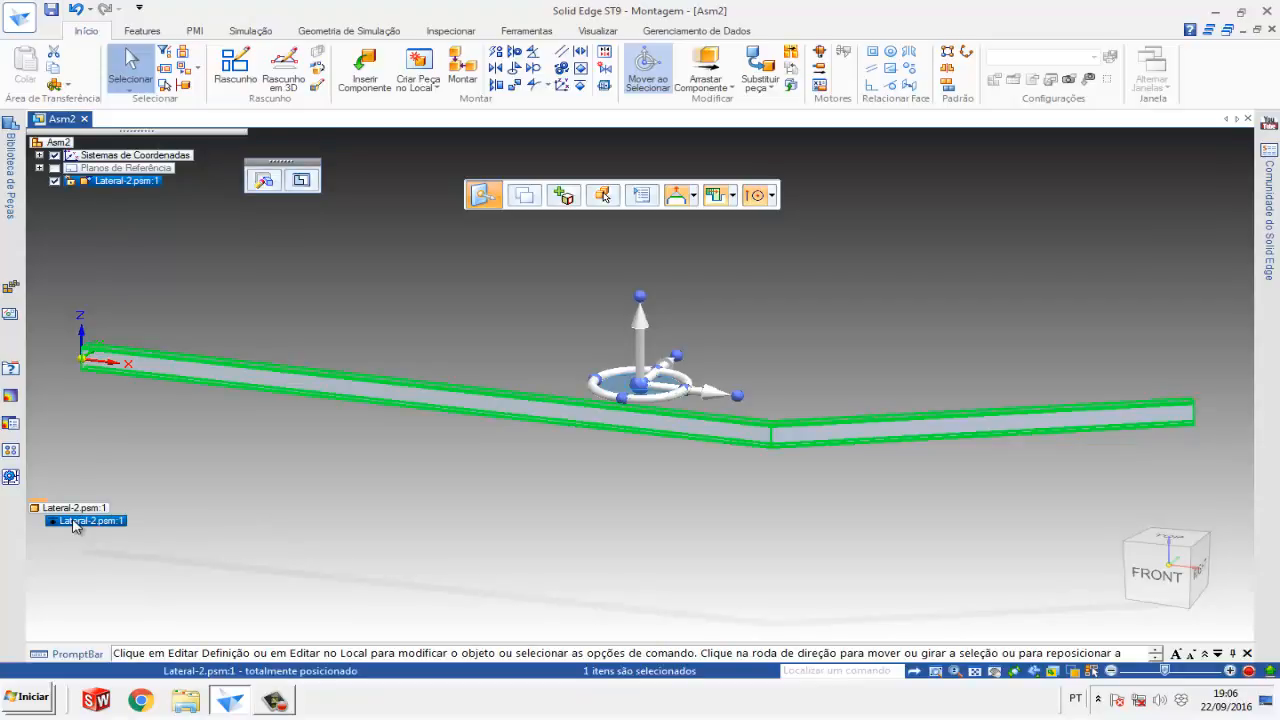
right_click(73, 525)
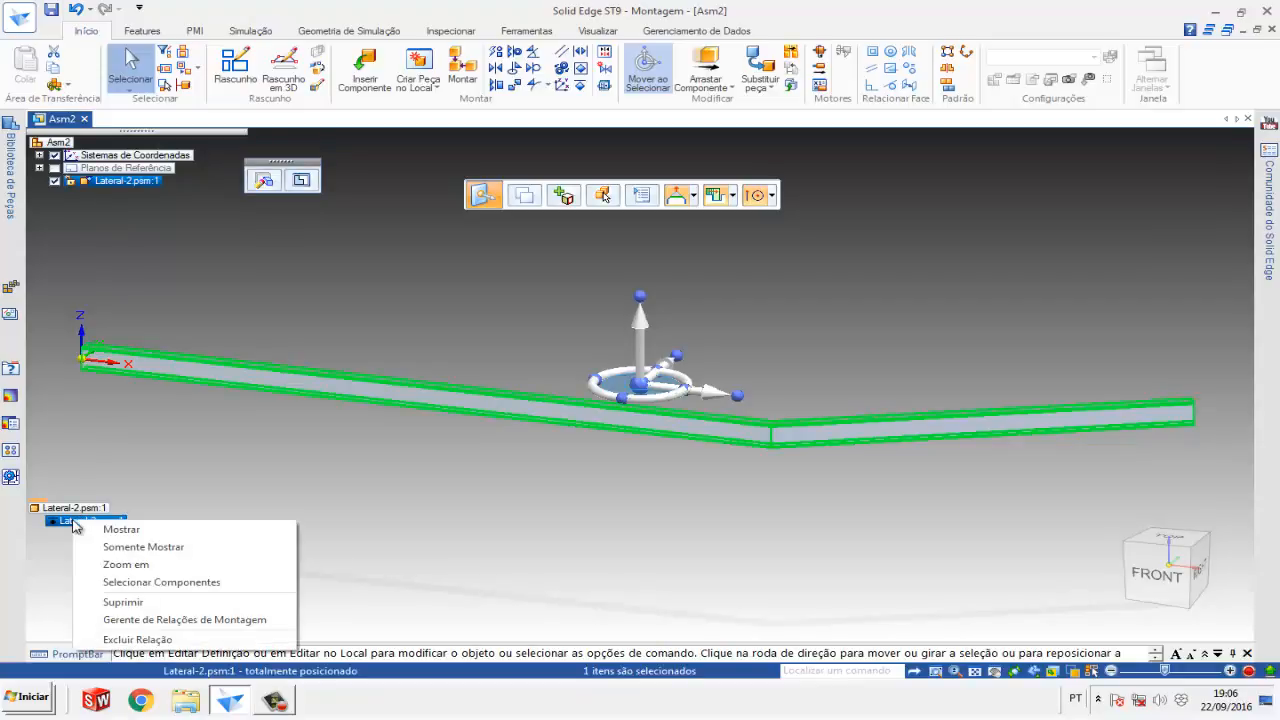
click(130, 640)
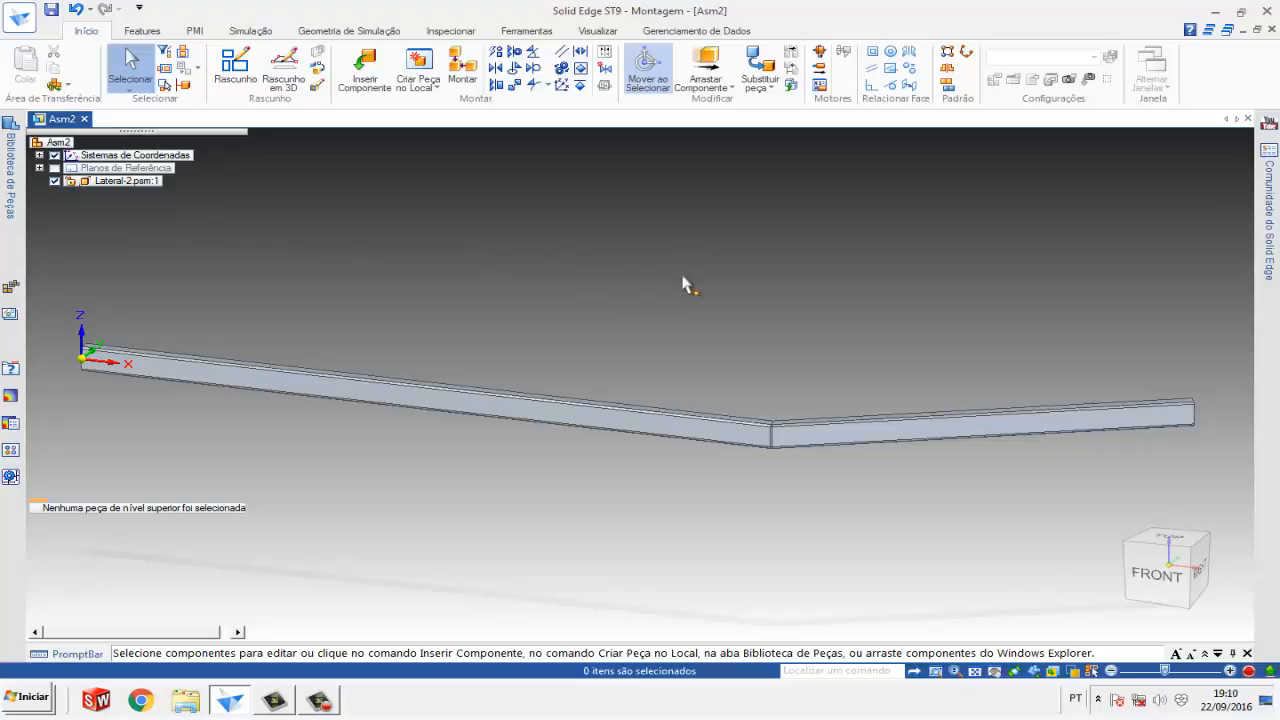
- Move Lateral-2 freely away from the assembly origin with the Drag Component command
scroll(769, 310, down, 2)
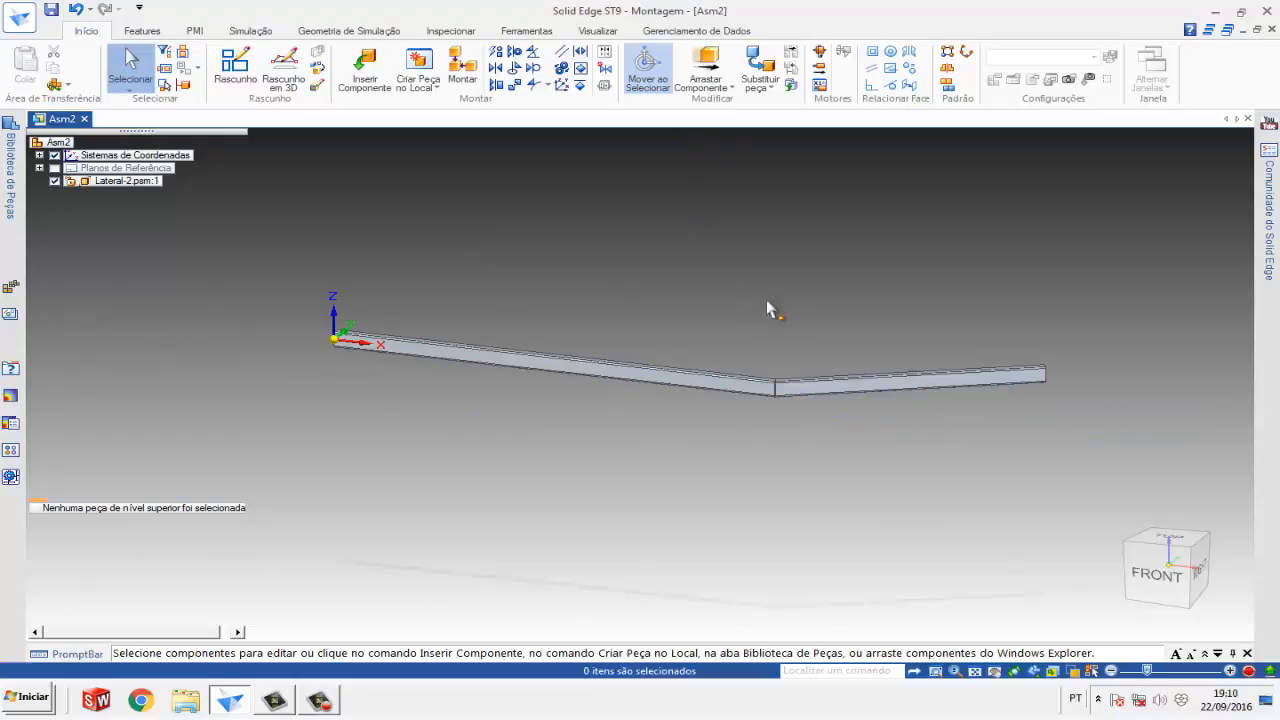
middle_drag(613, 322, 666, 152)
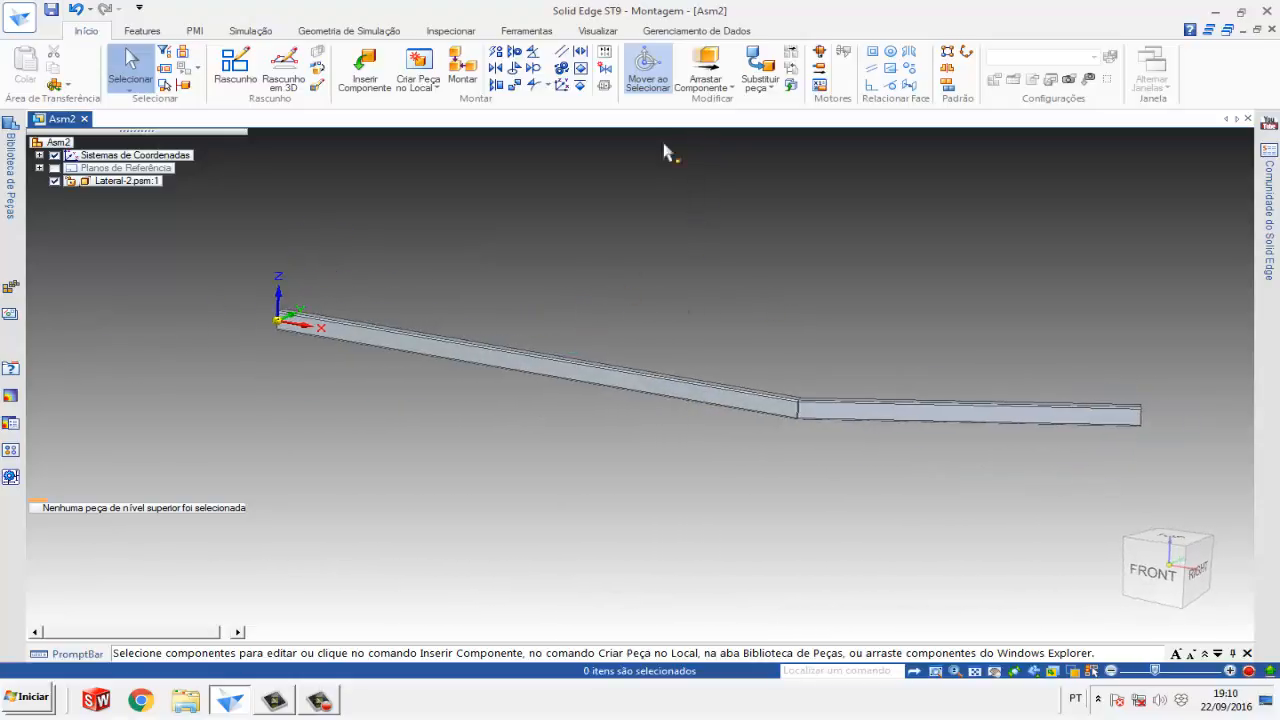
click(705, 70)
drag(457, 360, 450, 332)
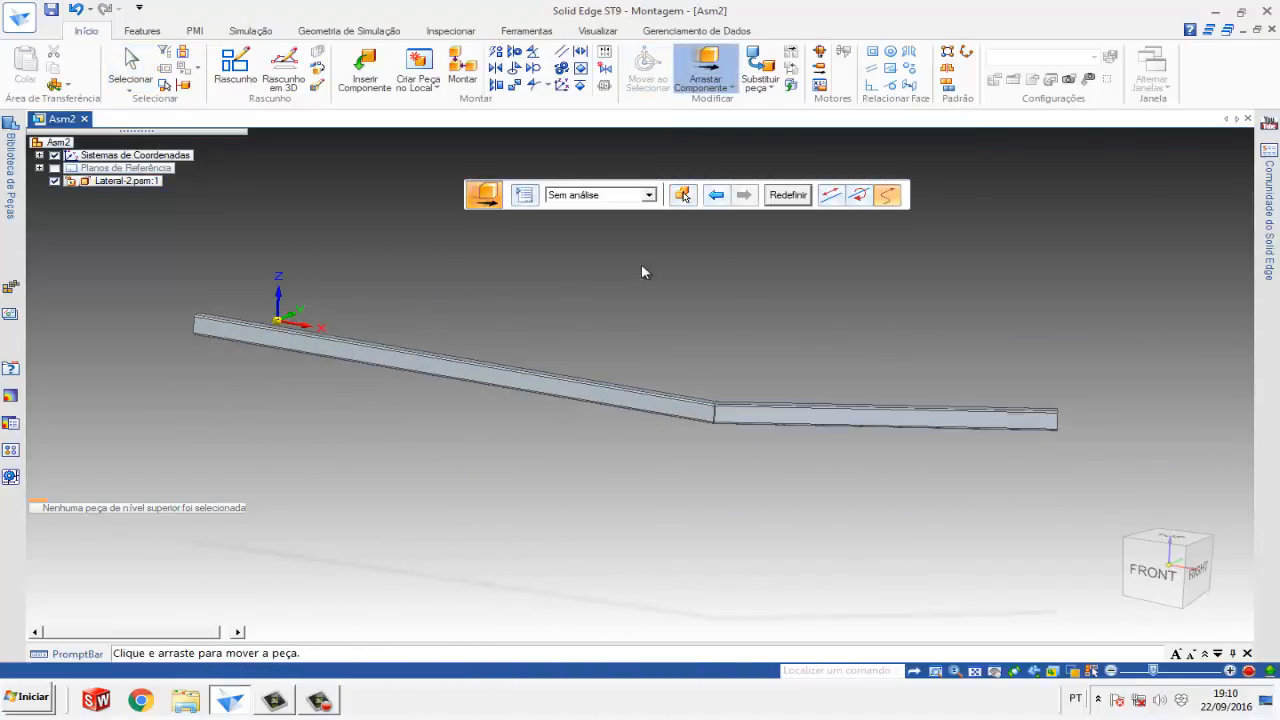
click(888, 198)
drag(533, 376, 478, 411)
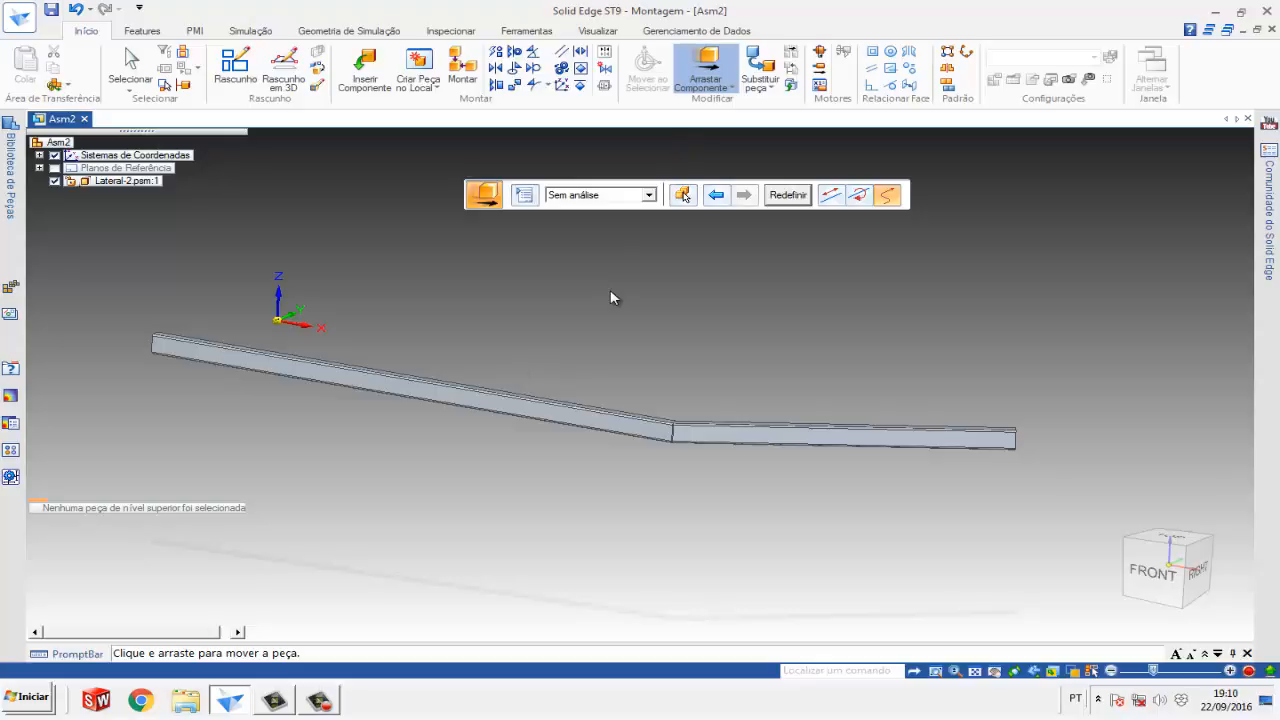
key(Escape)
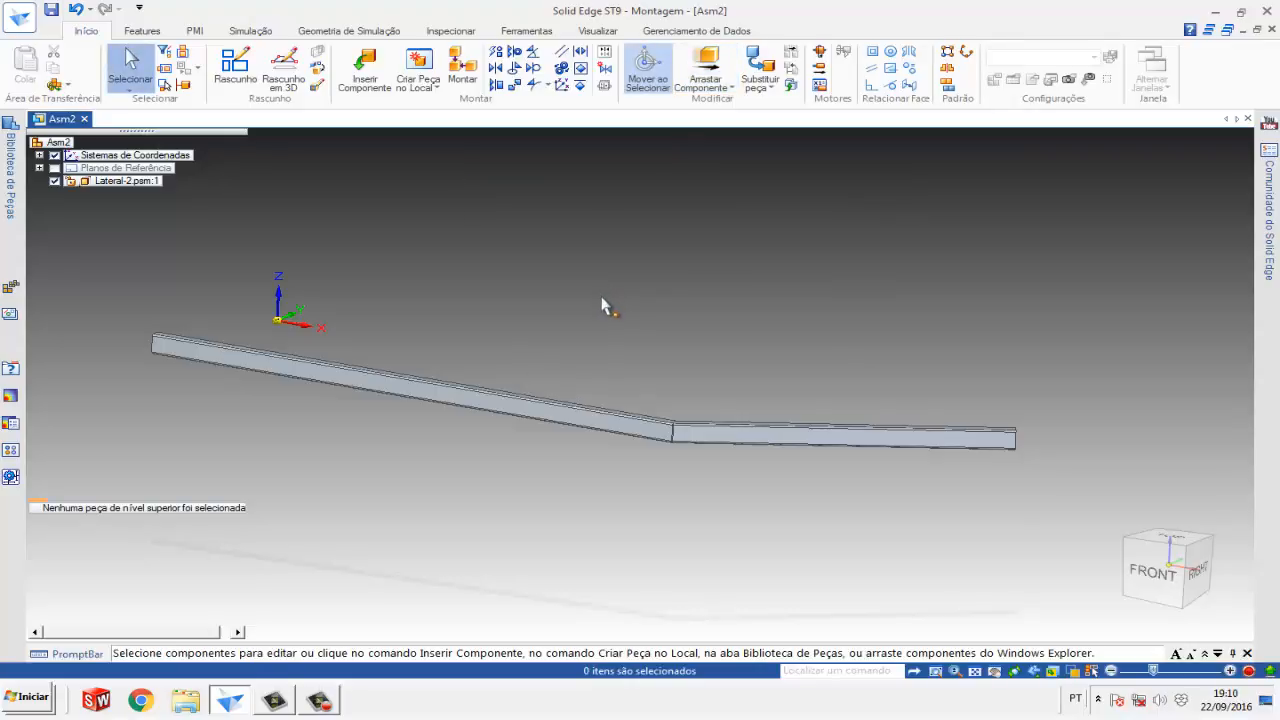
- Show the assembly's reference planes and hide its coordinate systems
scroll(603, 305, down, 2)
middle_drag(635, 258, 551, 466)
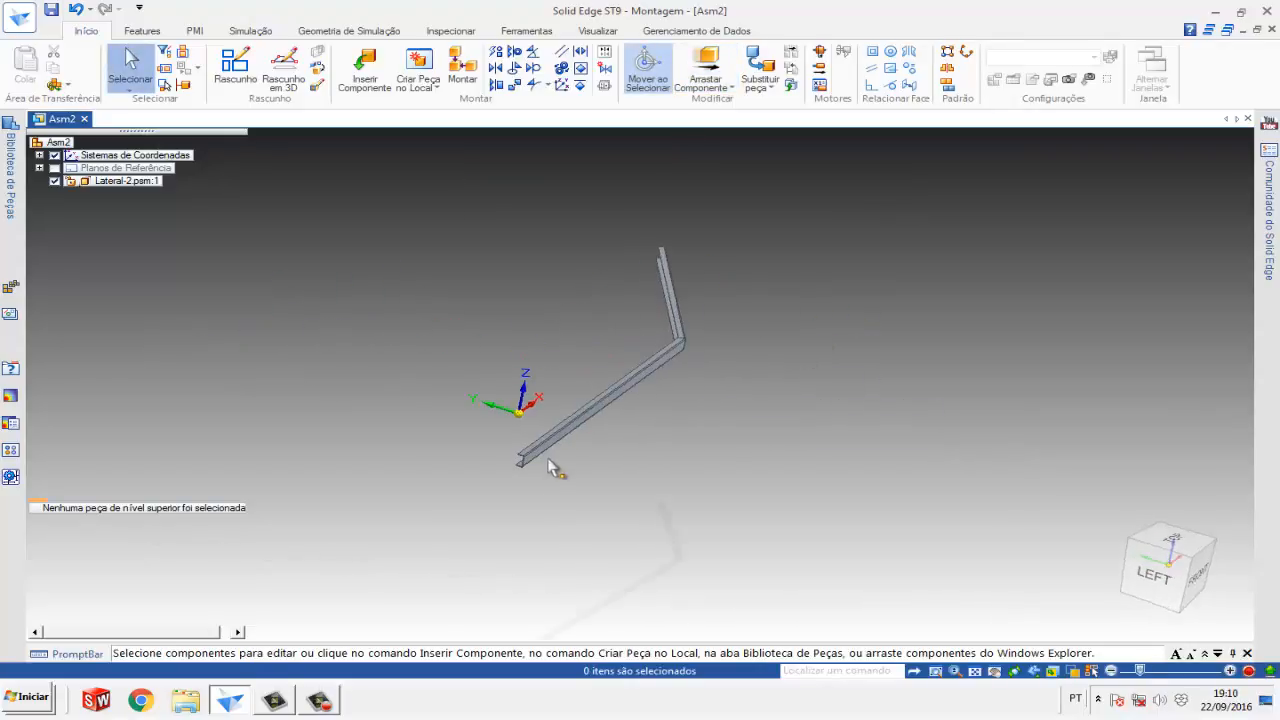
scroll(570, 464, up, 2)
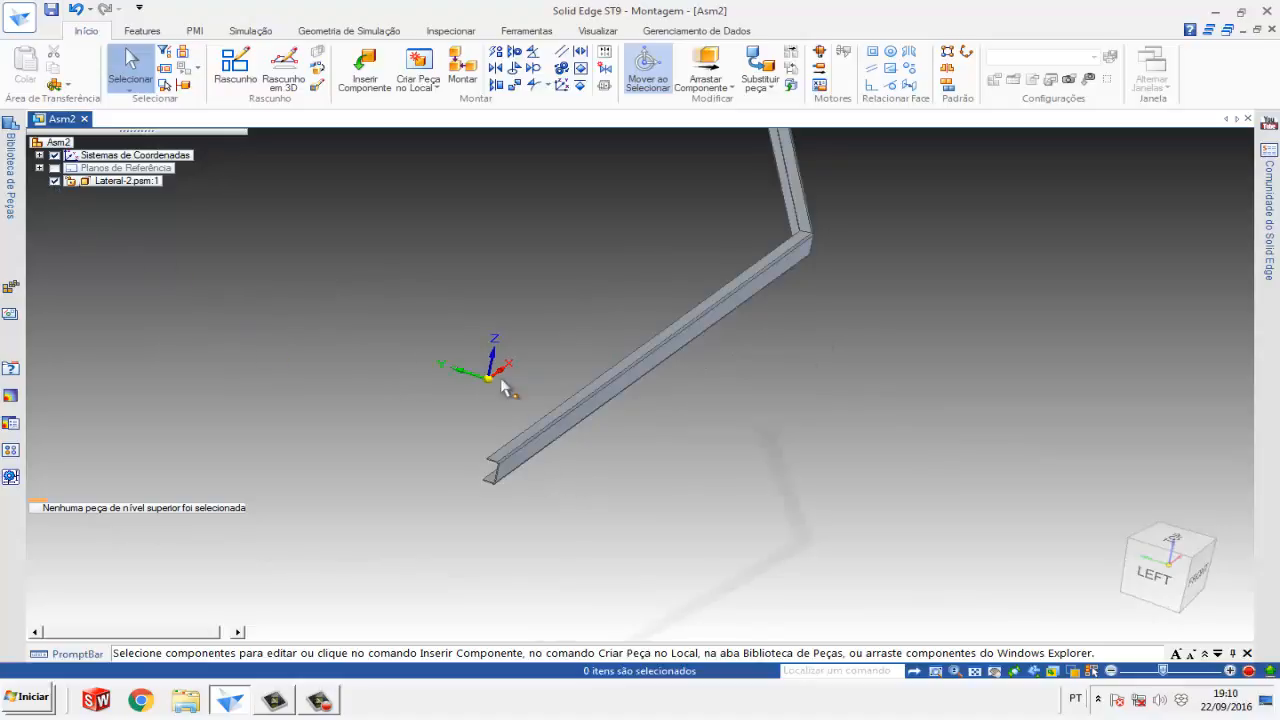
click(54, 168)
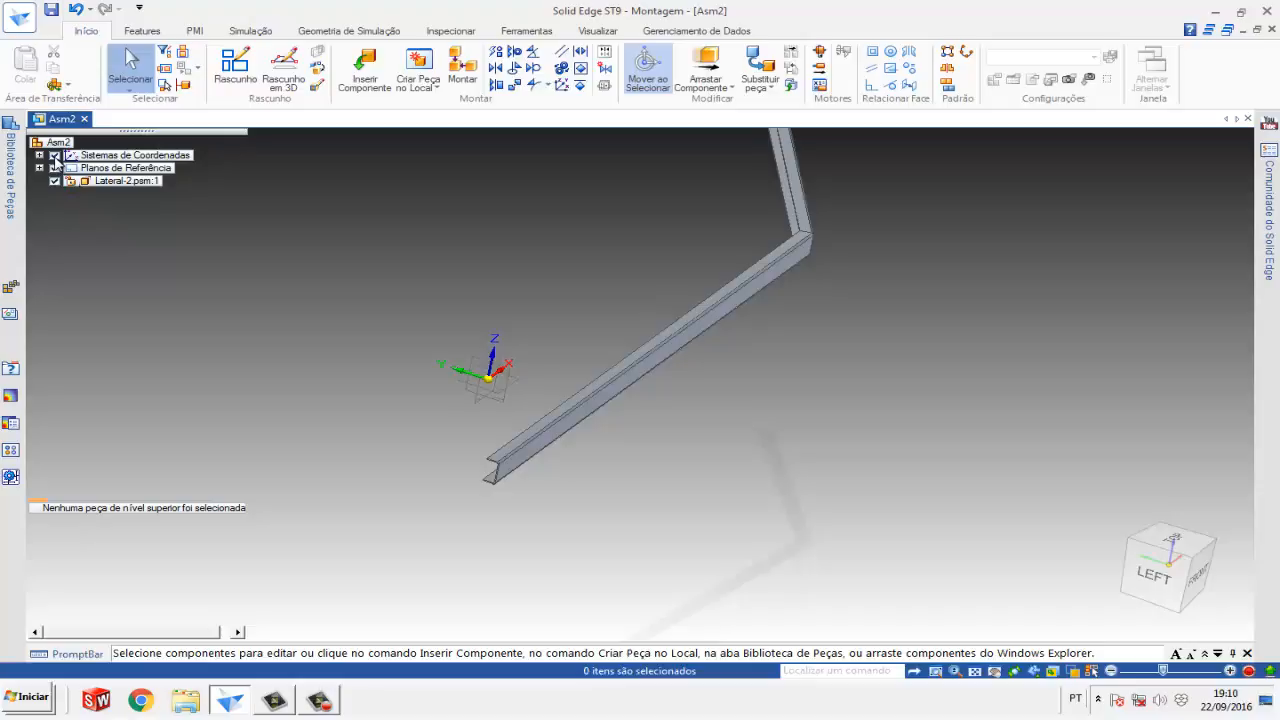
click(55, 156)
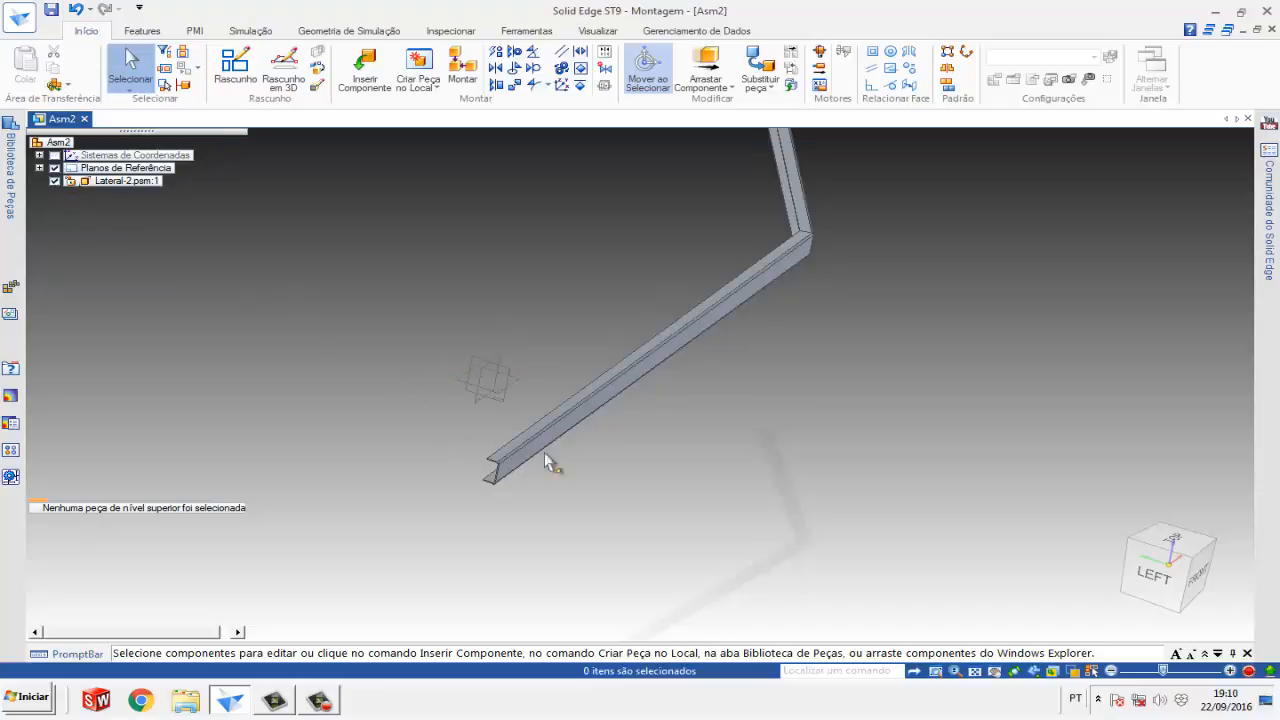
- Examine the end of the Lateral-2 profile and the assembly's reference planes up close
scroll(550, 440, up, 3)
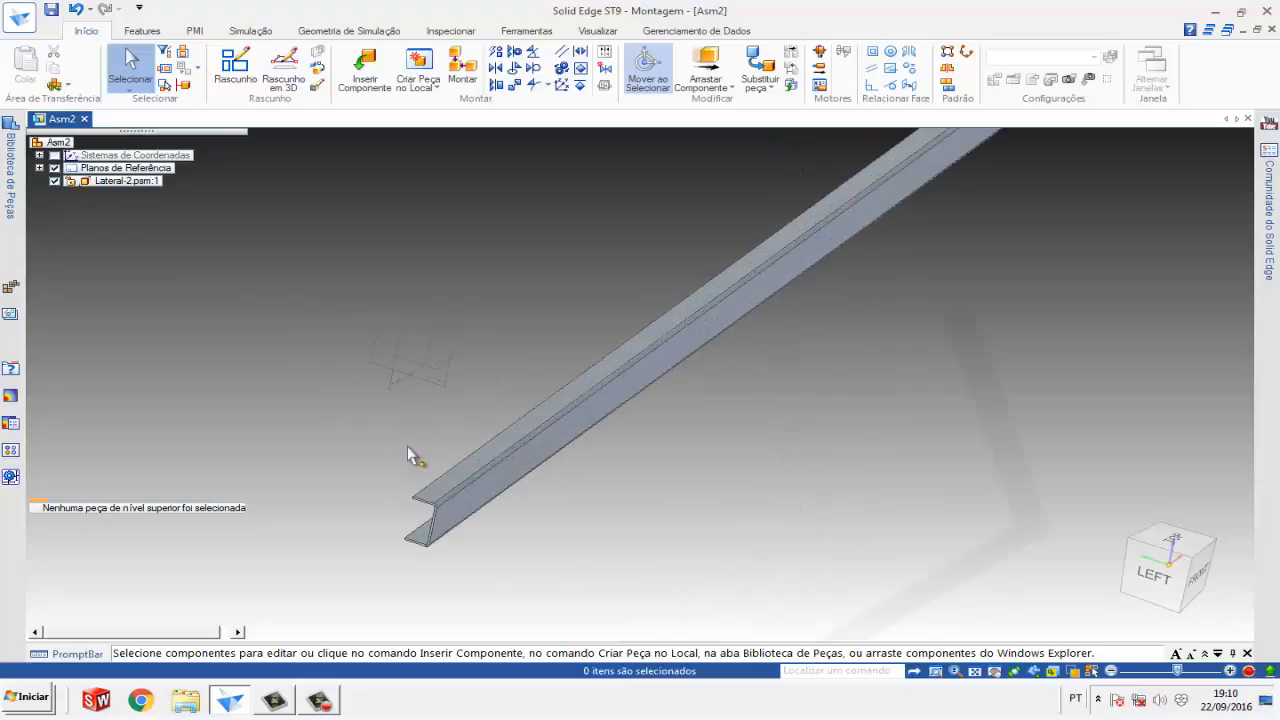
scroll(407, 446, down, 4)
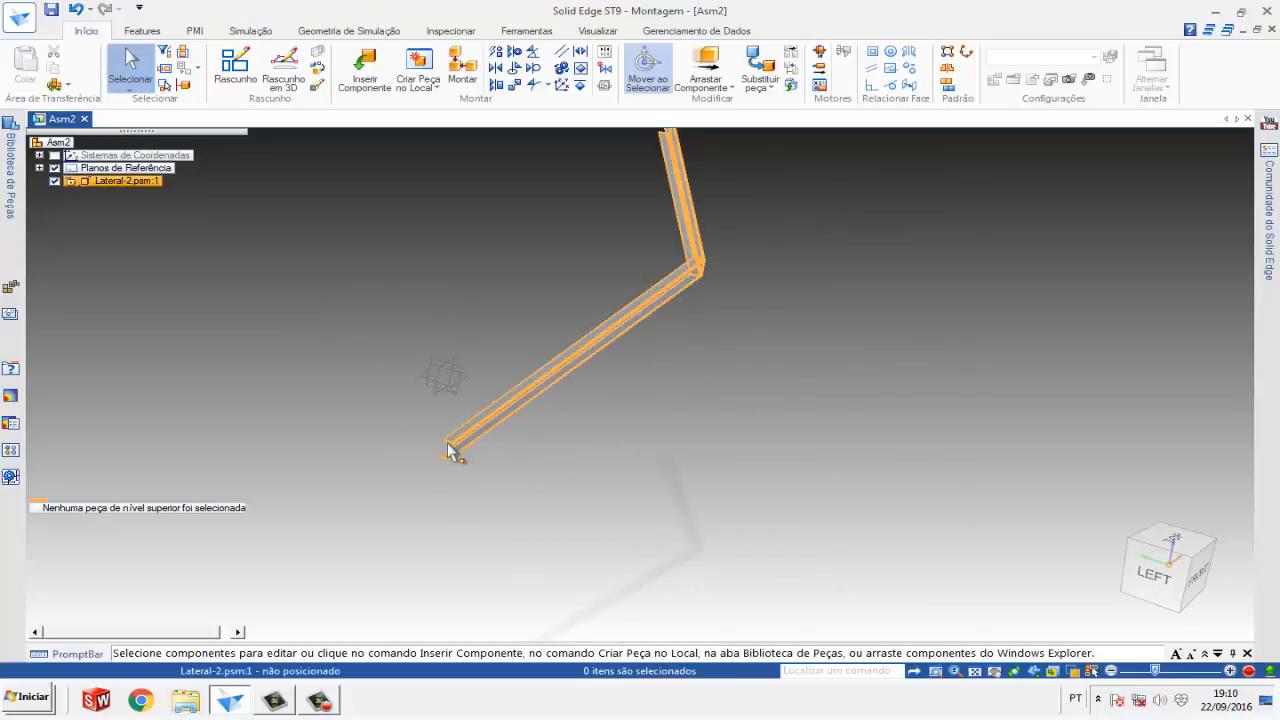
scroll(440, 411, up, 5)
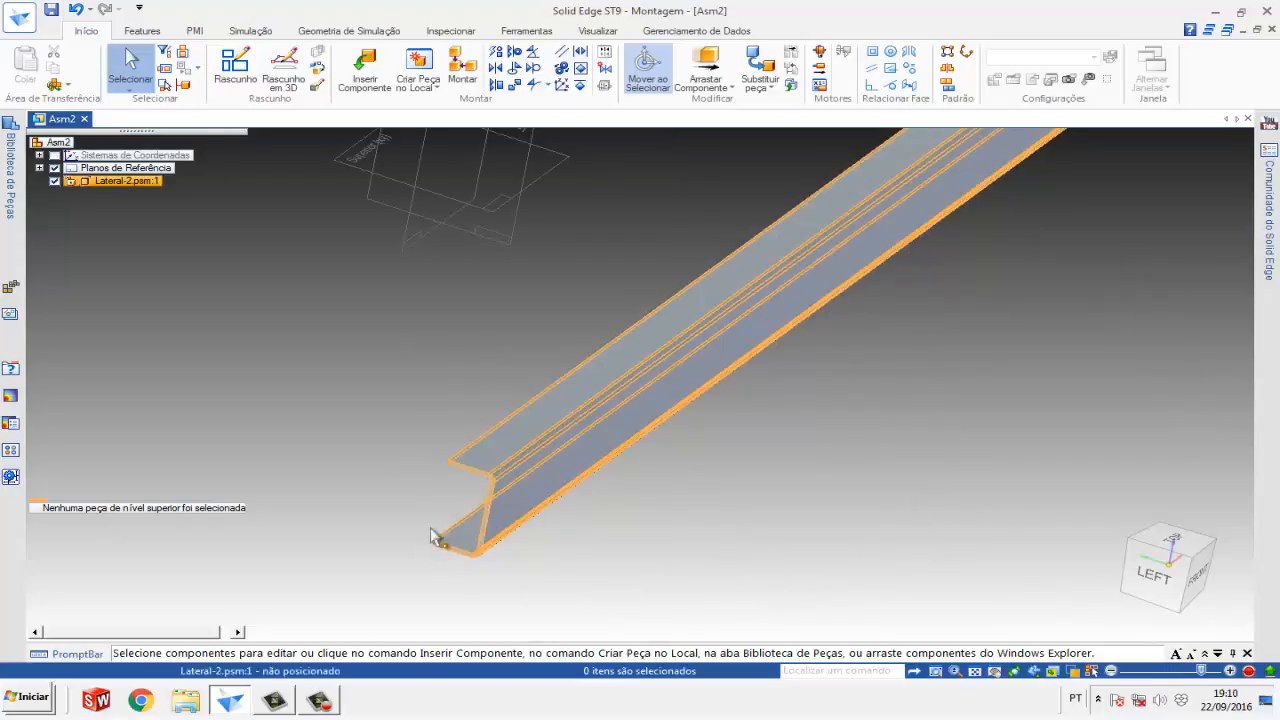
scroll(488, 280, down, 2)
scroll(490, 262, down, 1)
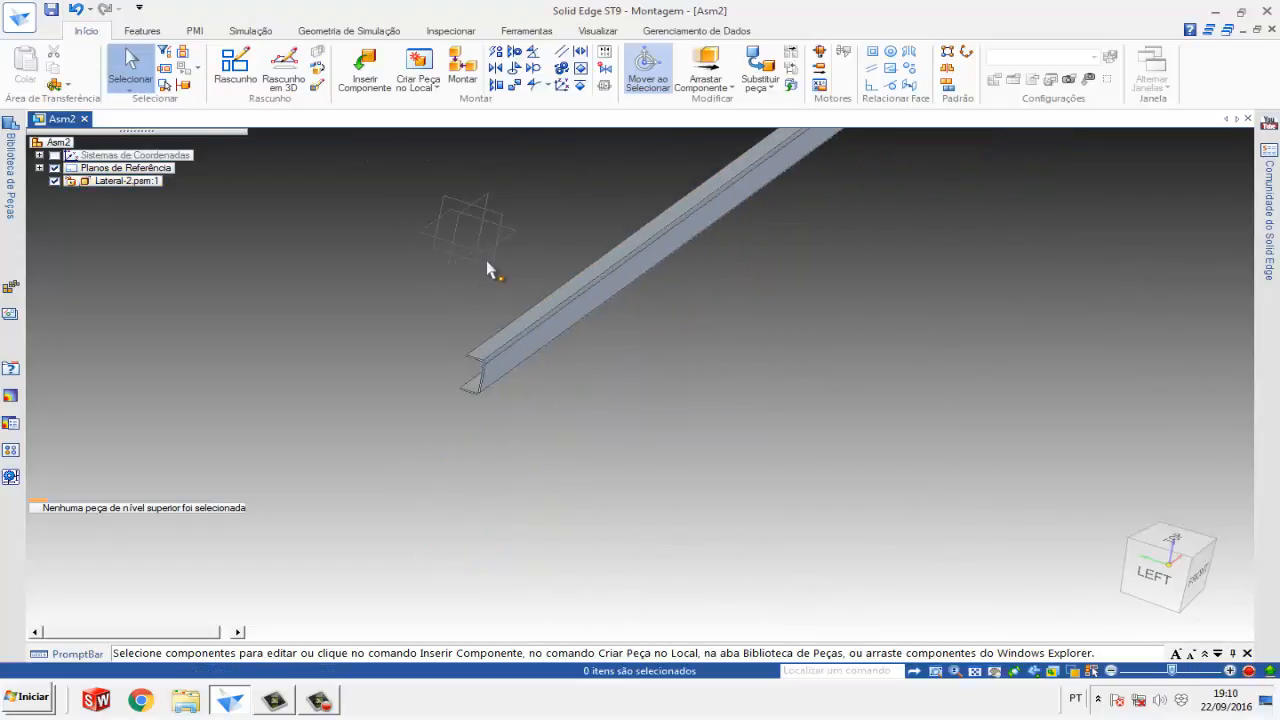
scroll(436, 190, up, 3)
scroll(440, 191, up, 2)
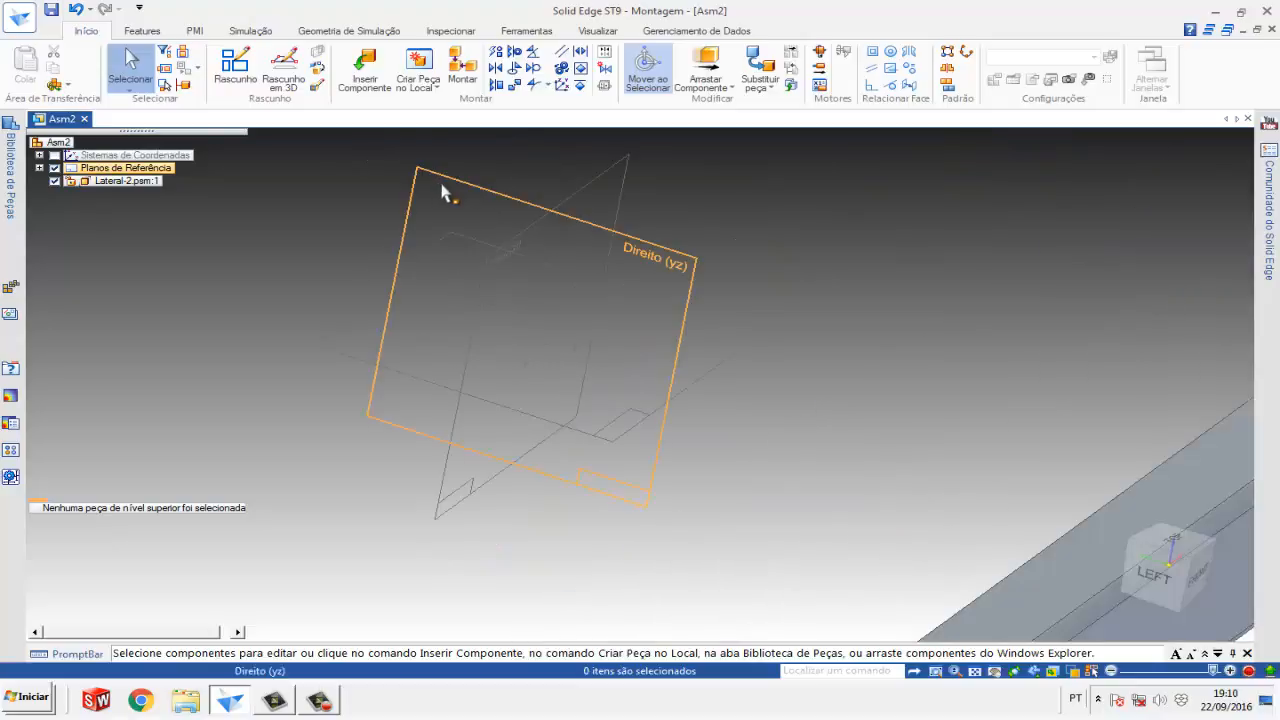
- Edit the positioning definition of Lateral-2 and choose FlashFit as the relationship type
scroll(443, 190, down, 3)
scroll(674, 457, down, 2)
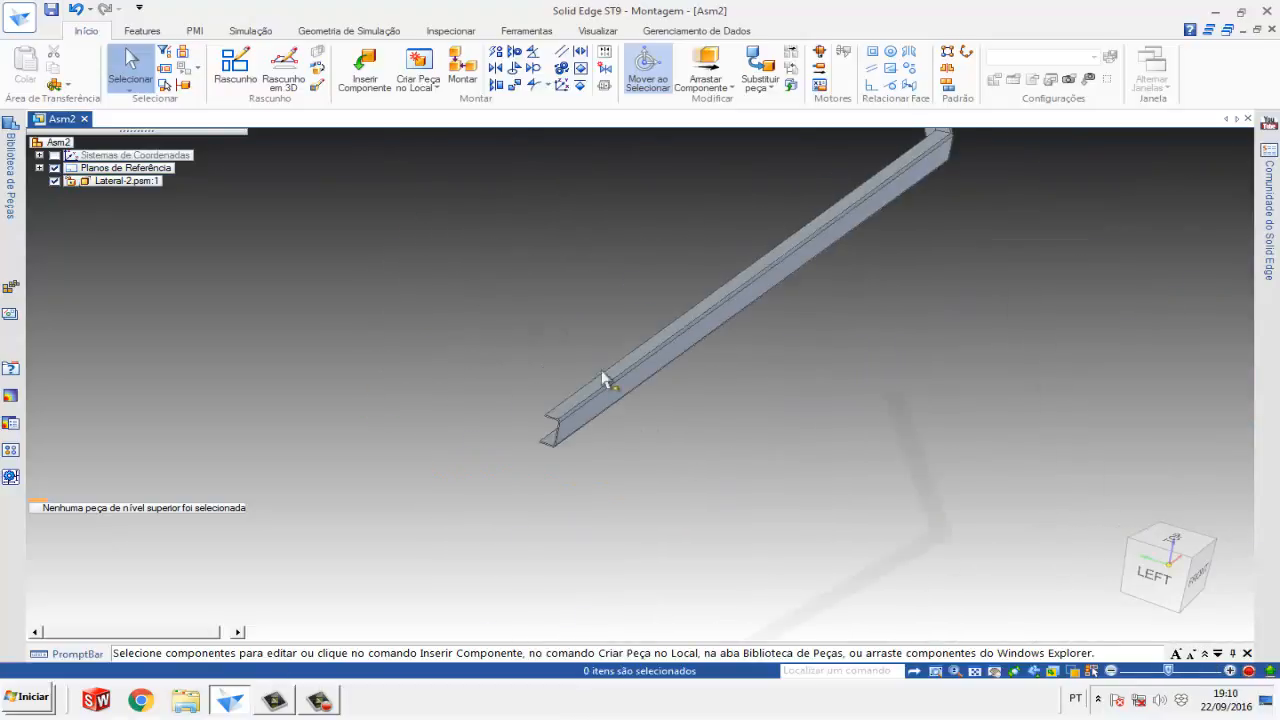
click(663, 358)
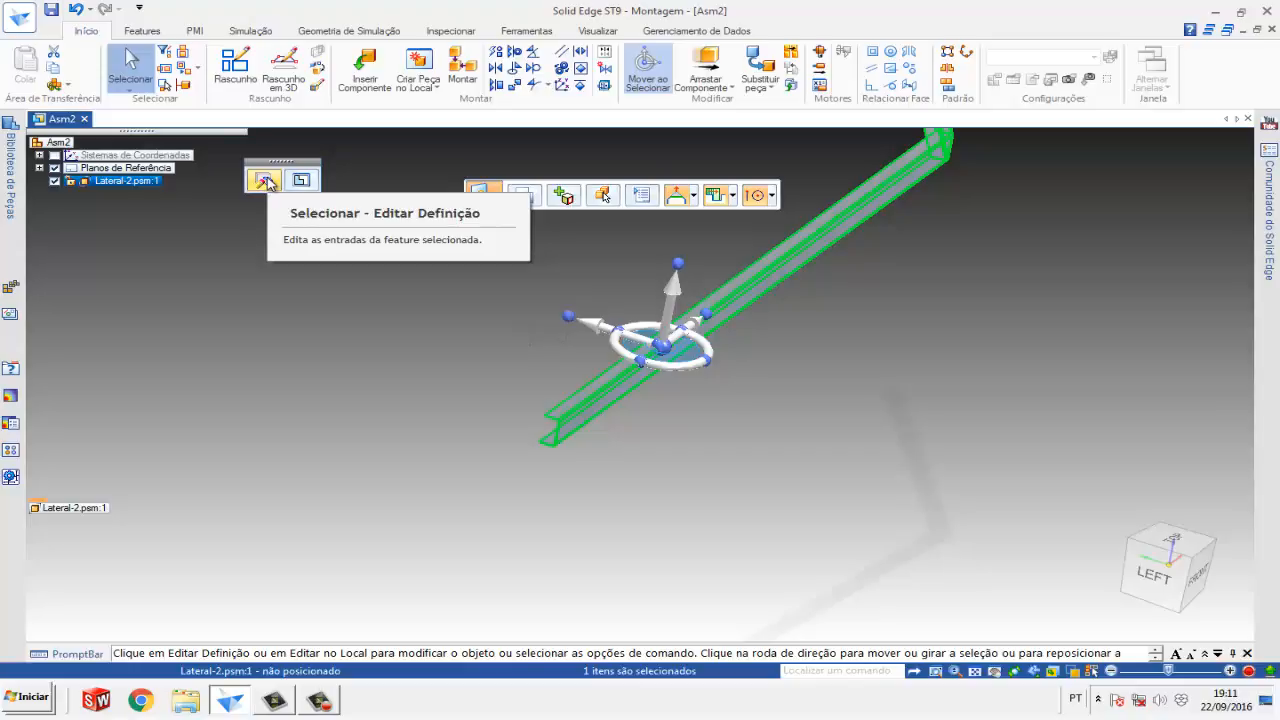
click(266, 181)
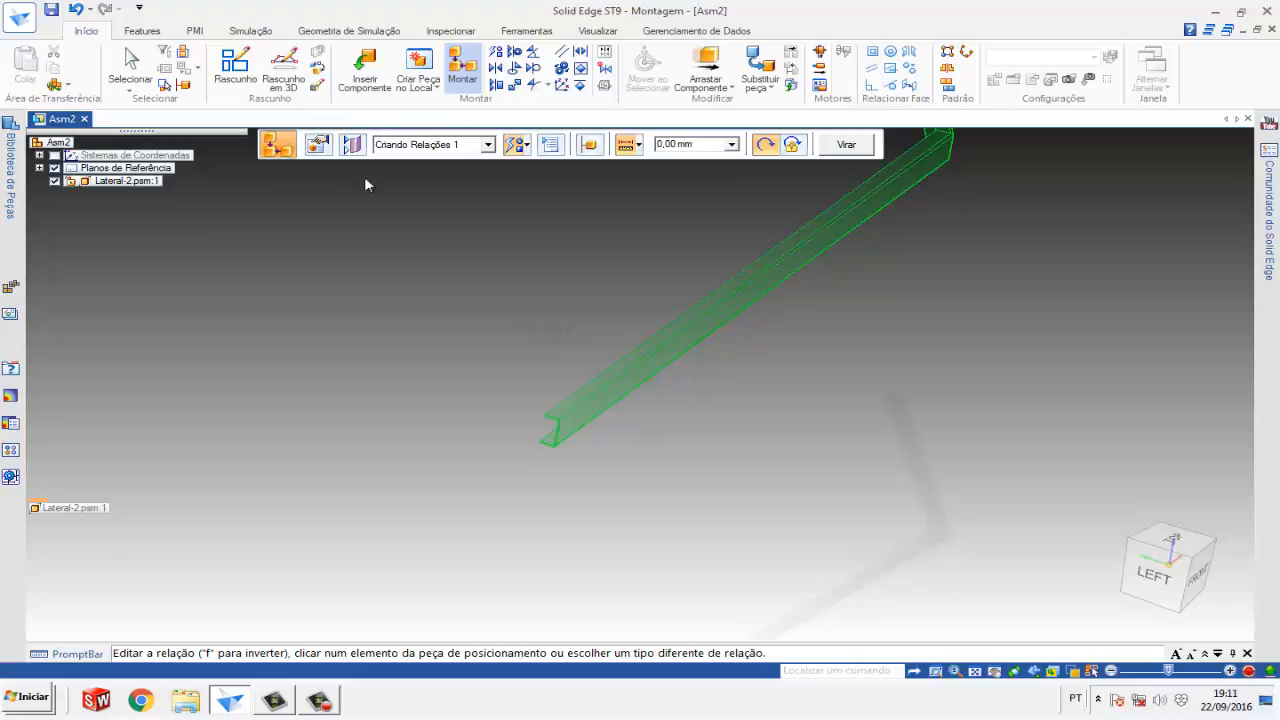
scroll(721, 373, down, 4)
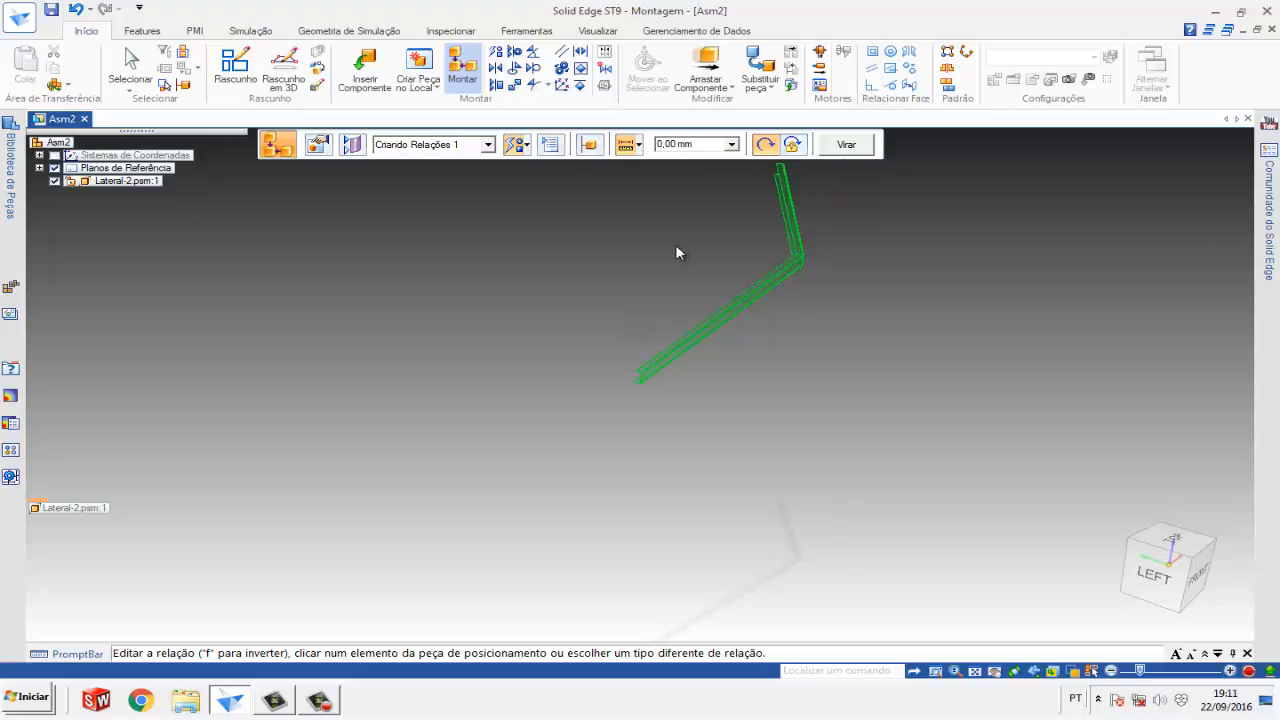
click(532, 147)
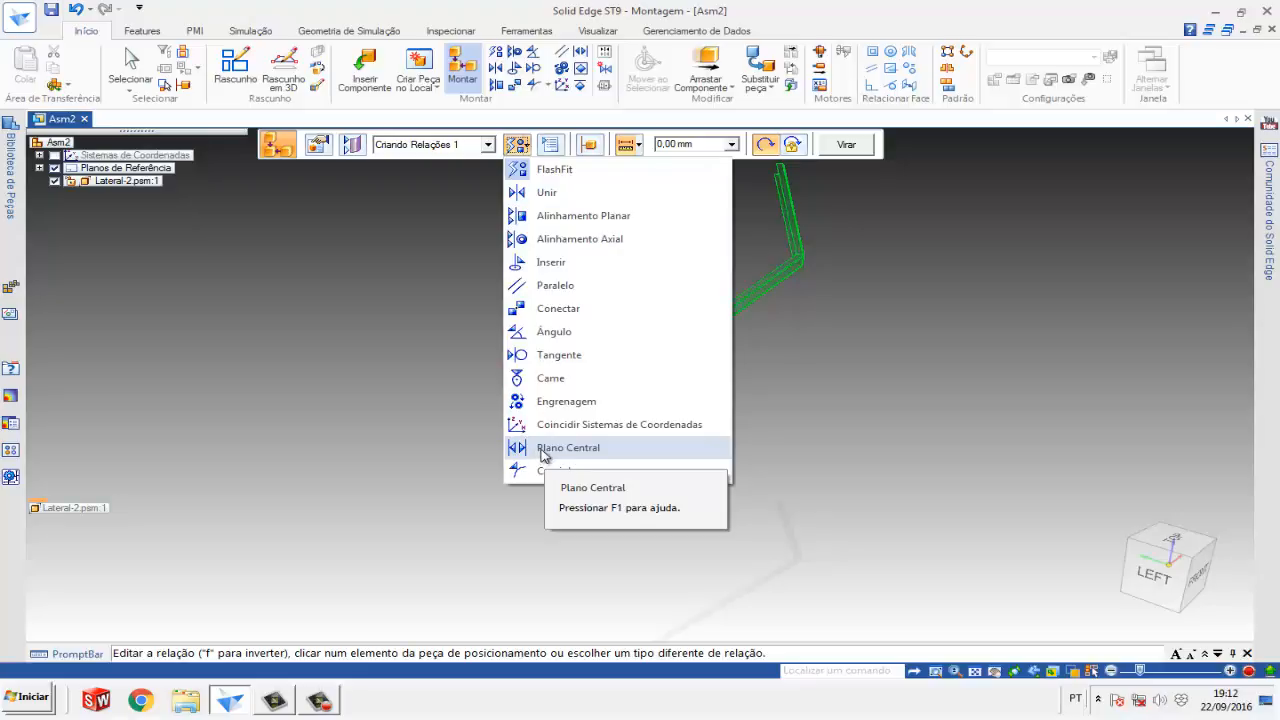
click(550, 172)
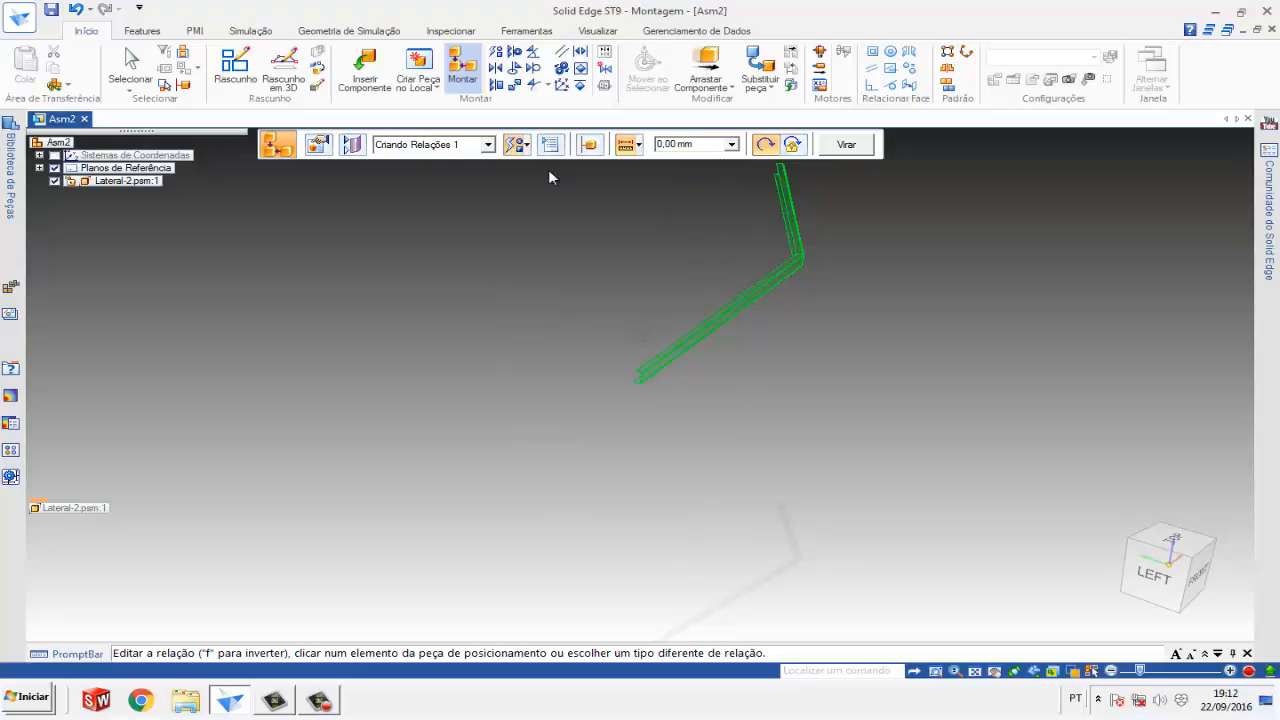
- Mate the end face of the Lateral-2 profile with the assembly's Direito (yz) reference plane
scroll(639, 358, up, 8)
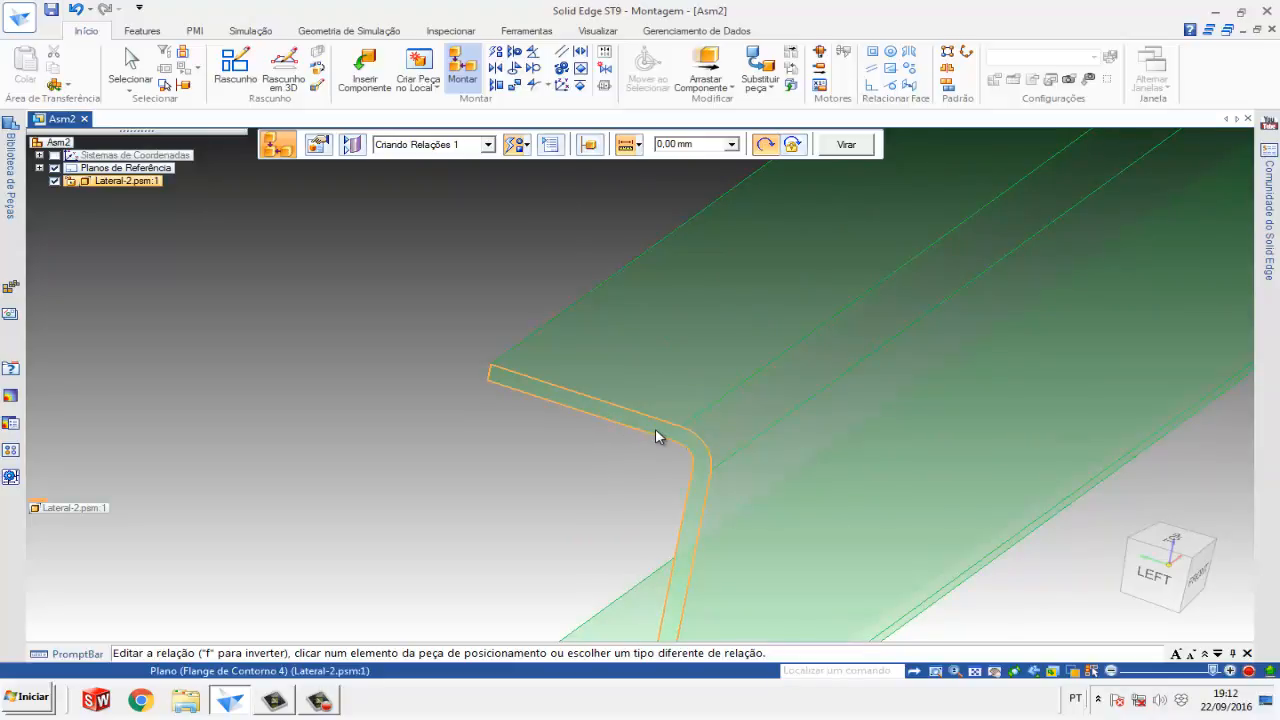
click(575, 401)
scroll(509, 374, down, 6)
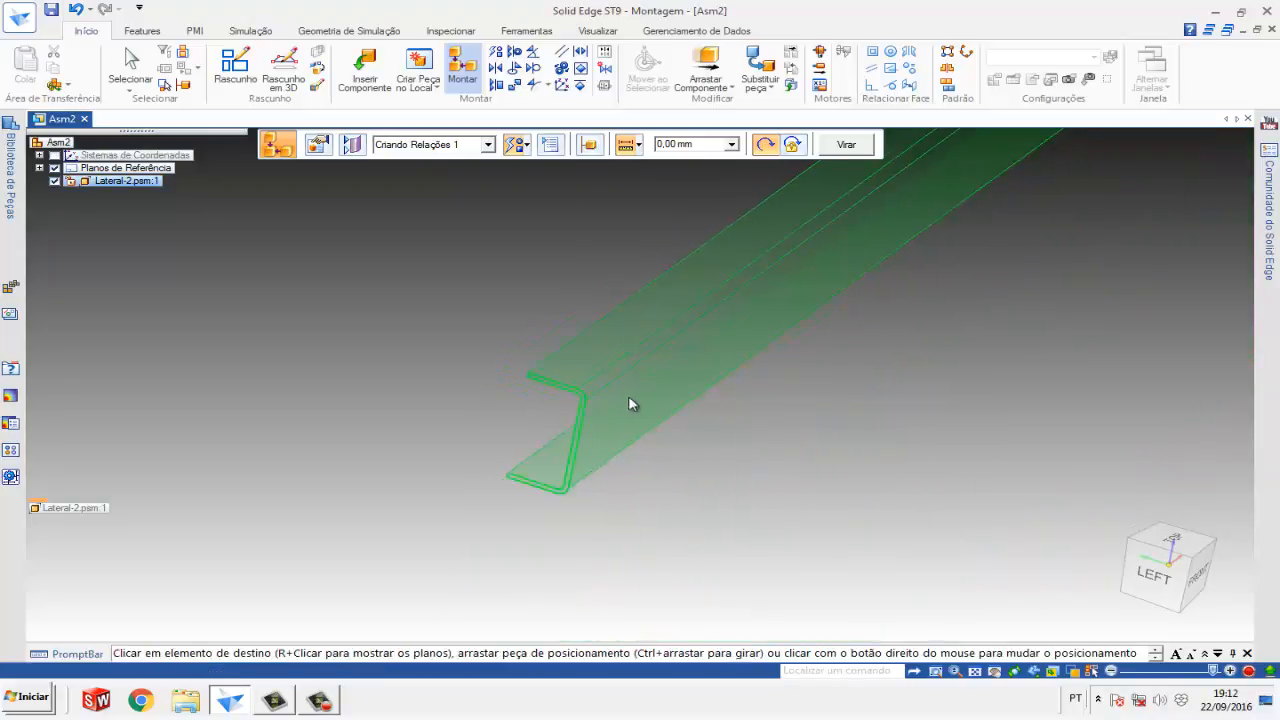
scroll(650, 215, up, 4)
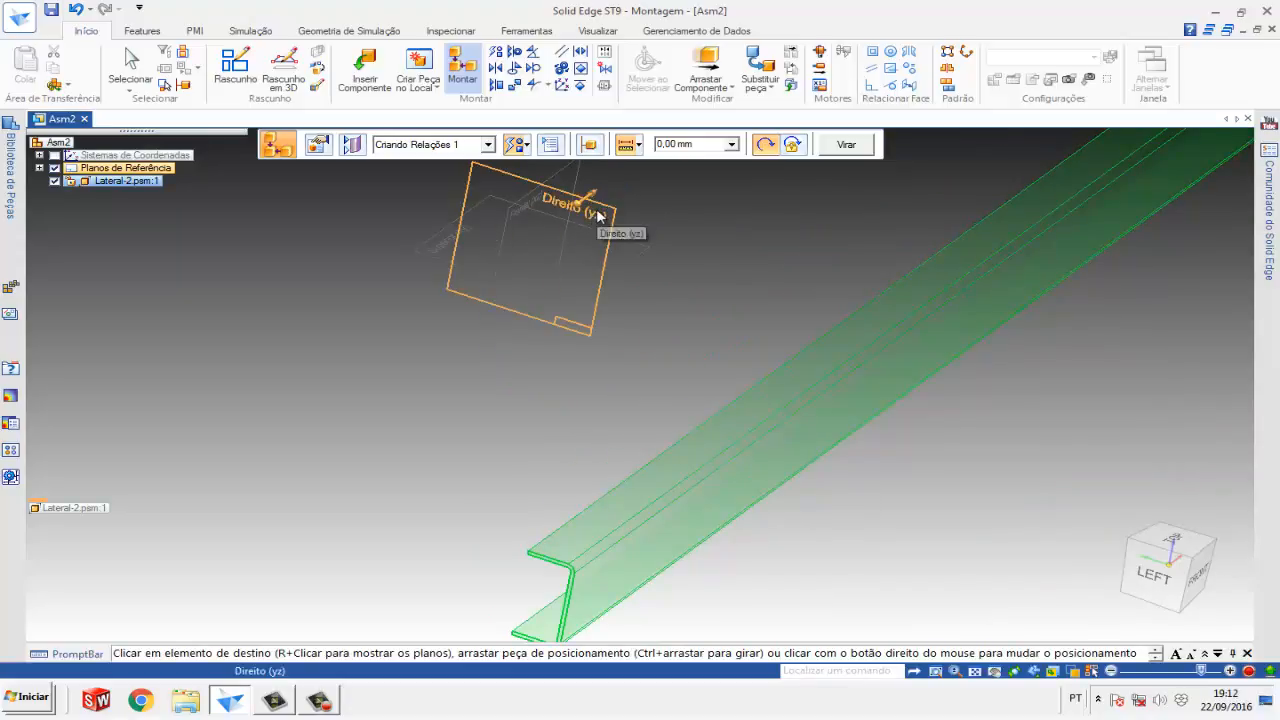
click(597, 214)
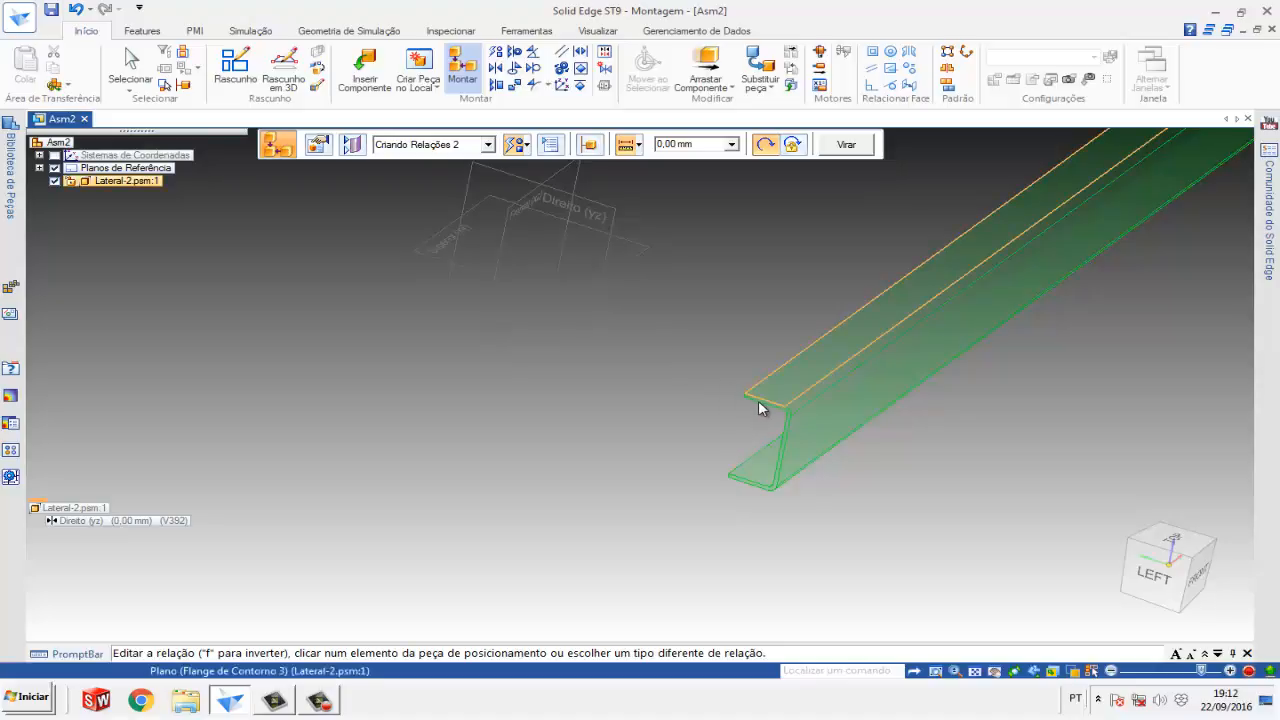
- Align the outer web face of the Lateral-2 profile with the assembly's Frontal (xz) reference plane
scroll(768, 481, up, 2)
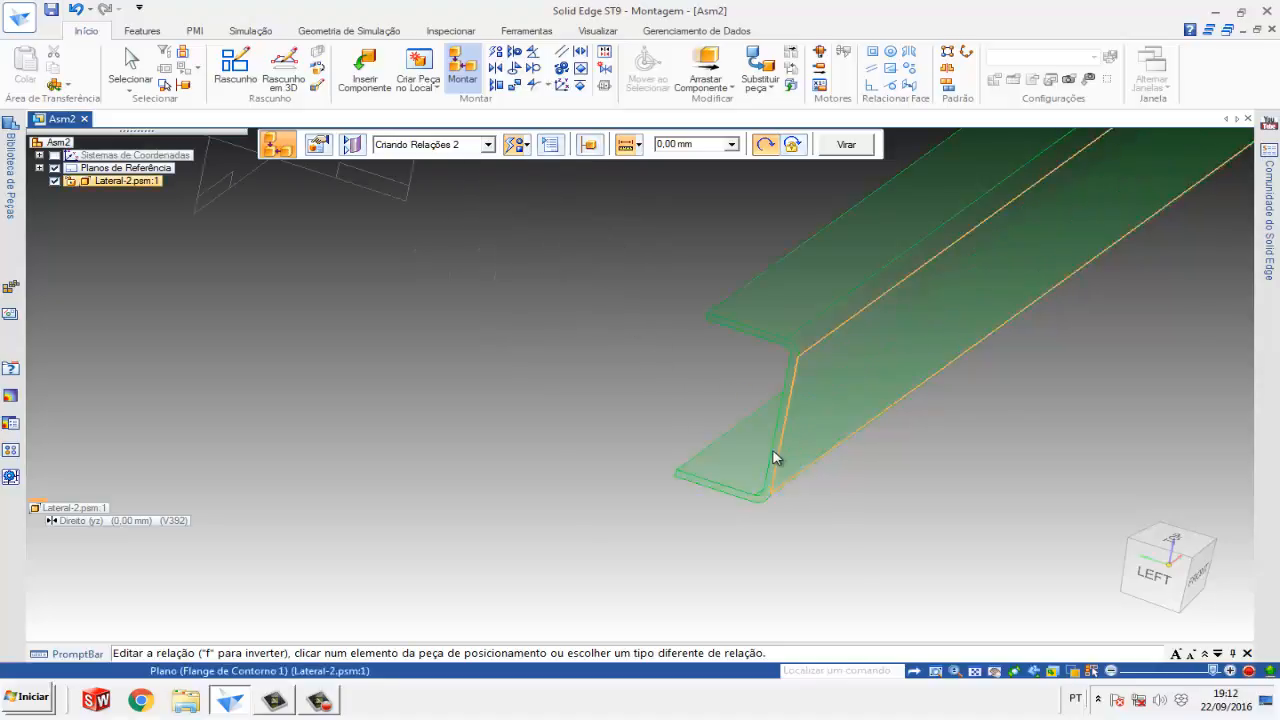
scroll(775, 438, up, 2)
scroll(703, 430, down, 2)
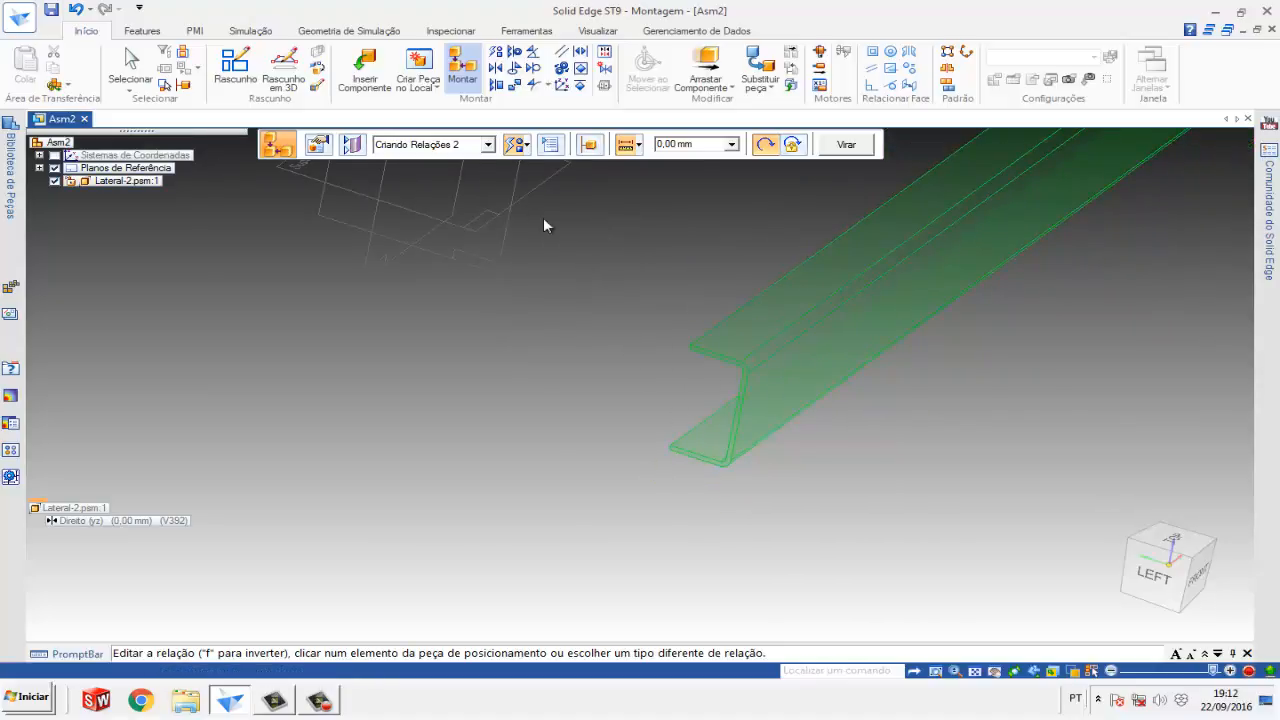
scroll(524, 360, down, 2)
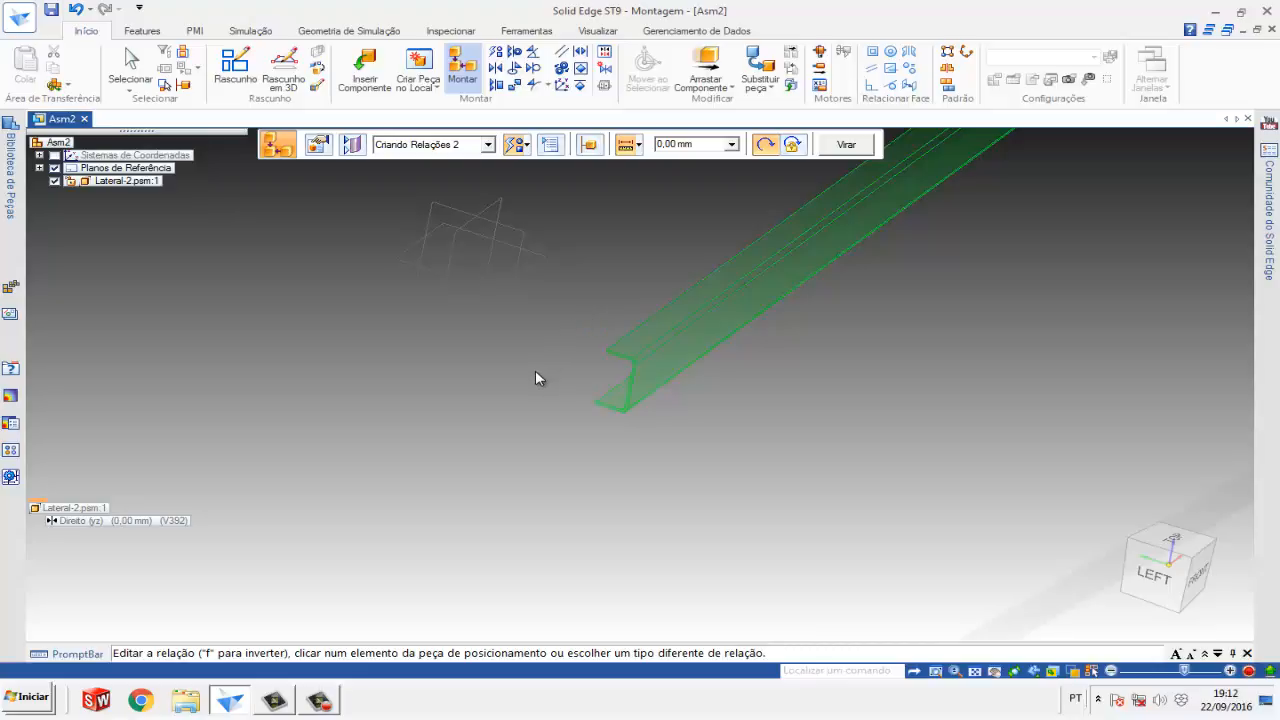
scroll(535, 372, down, 2)
scroll(630, 385, up, 3)
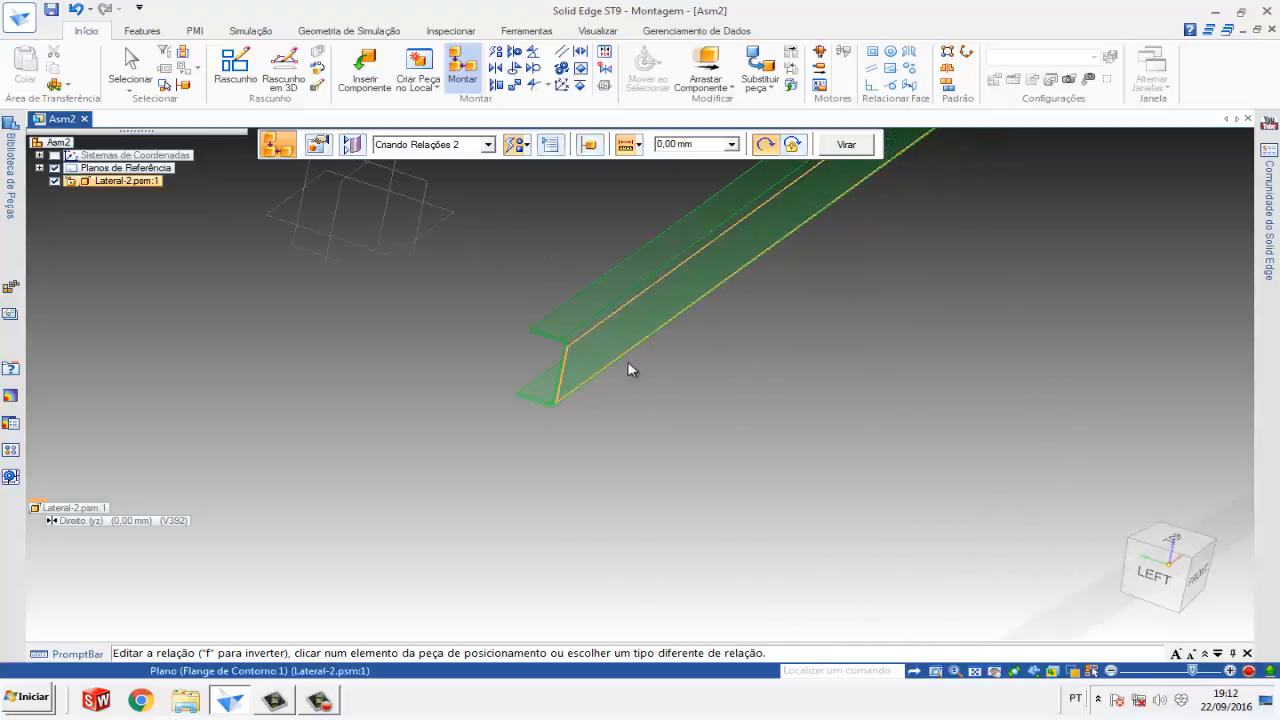
scroll(580, 346, up, 2)
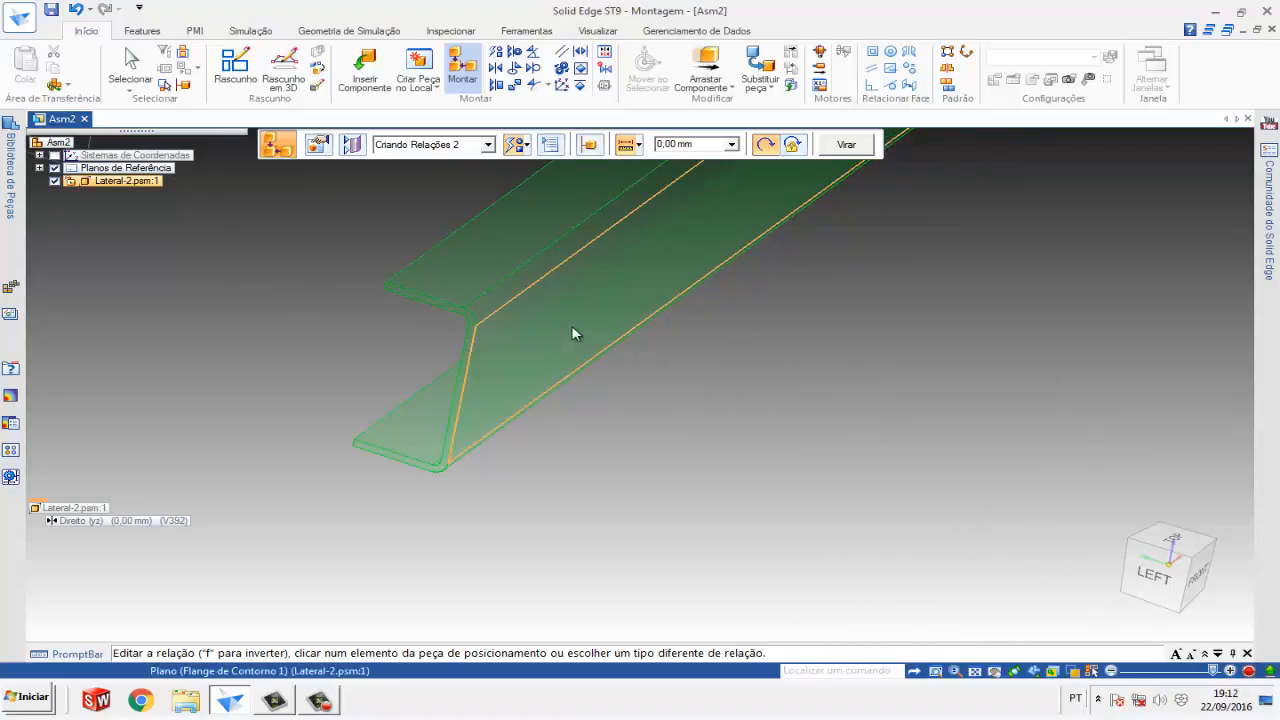
scroll(567, 330, down, 3)
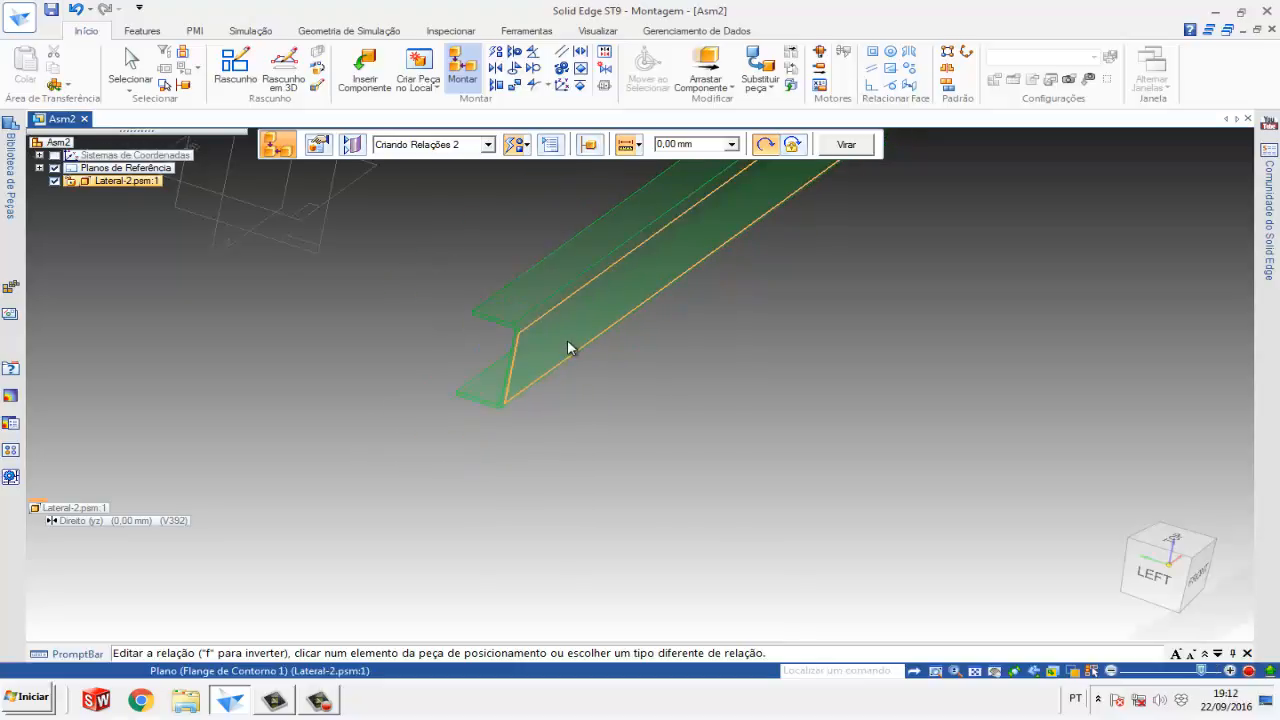
scroll(568, 342, down, 1)
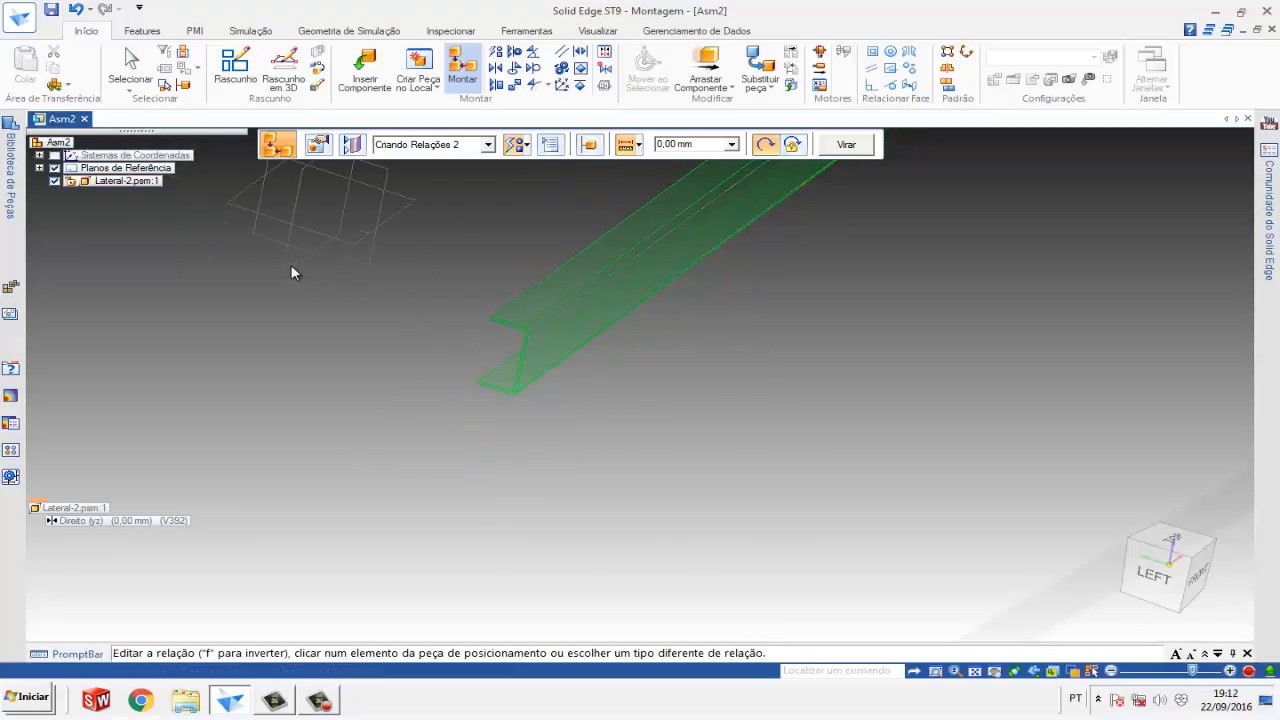
scroll(335, 212, up, 3)
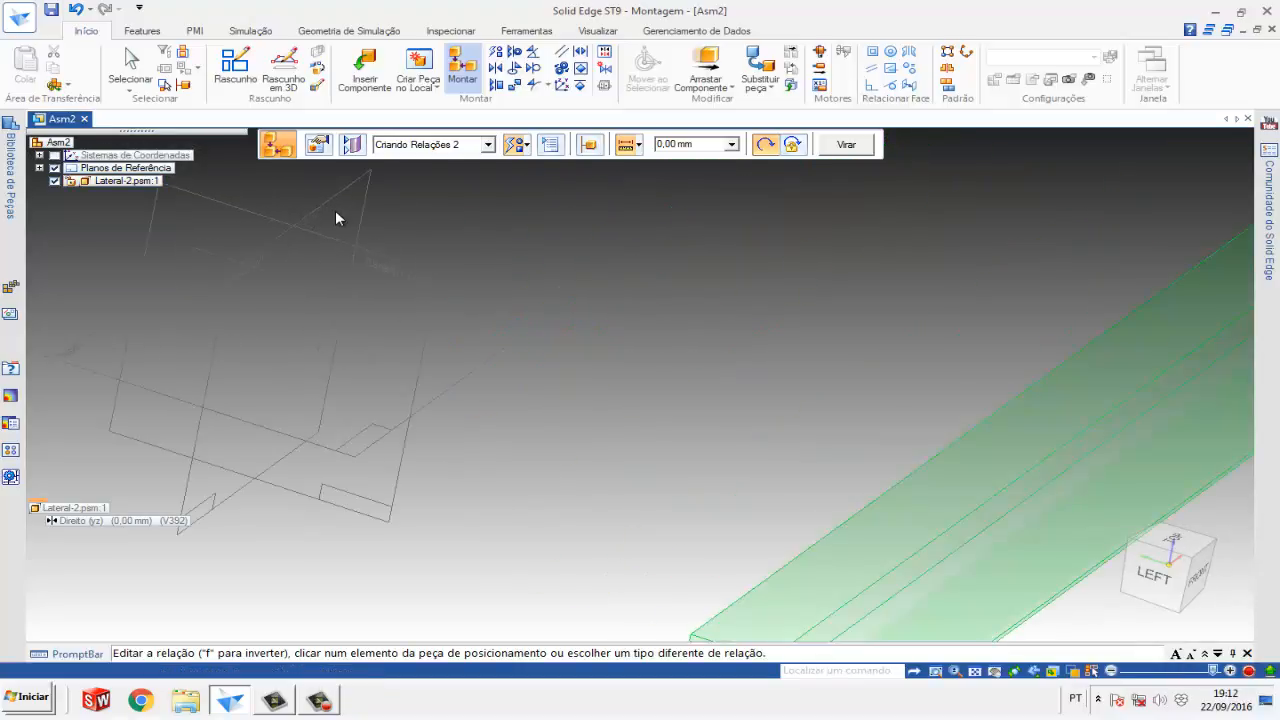
scroll(237, 288, up, 2)
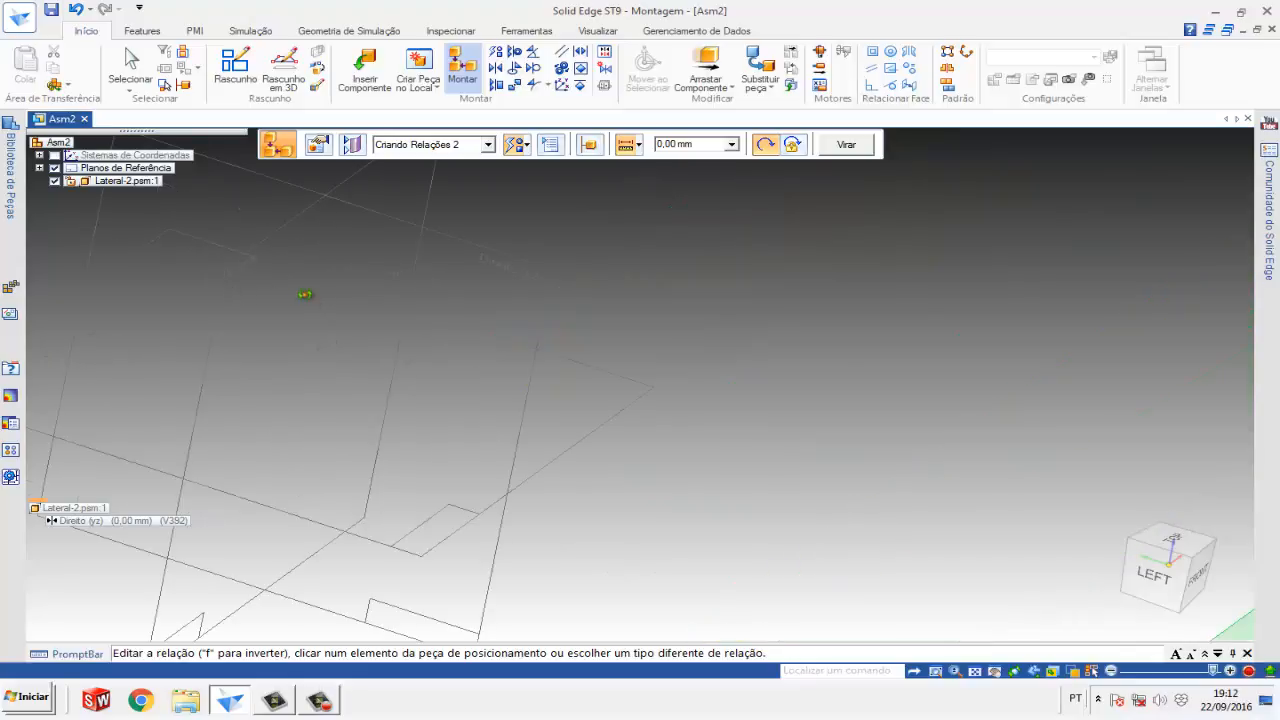
middle_drag(305, 295, 399, 312)
scroll(314, 292, down, 3)
scroll(261, 290, up, 5)
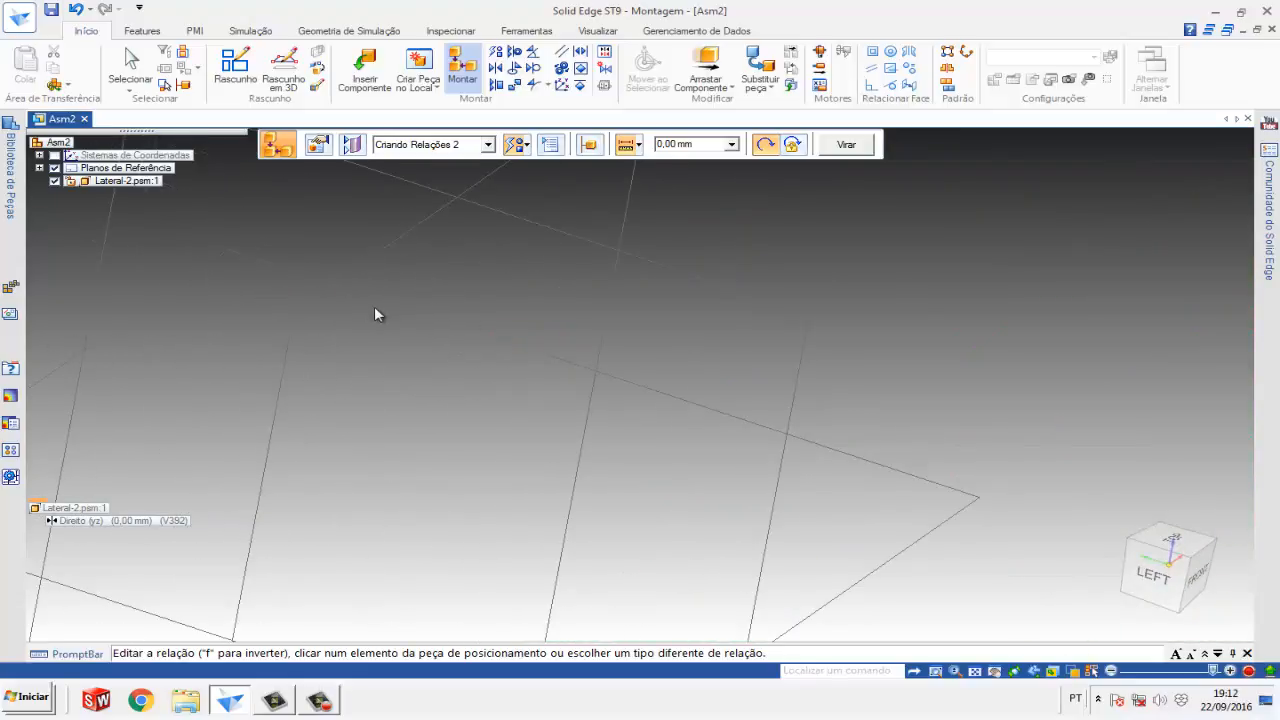
scroll(370, 325, down, 2)
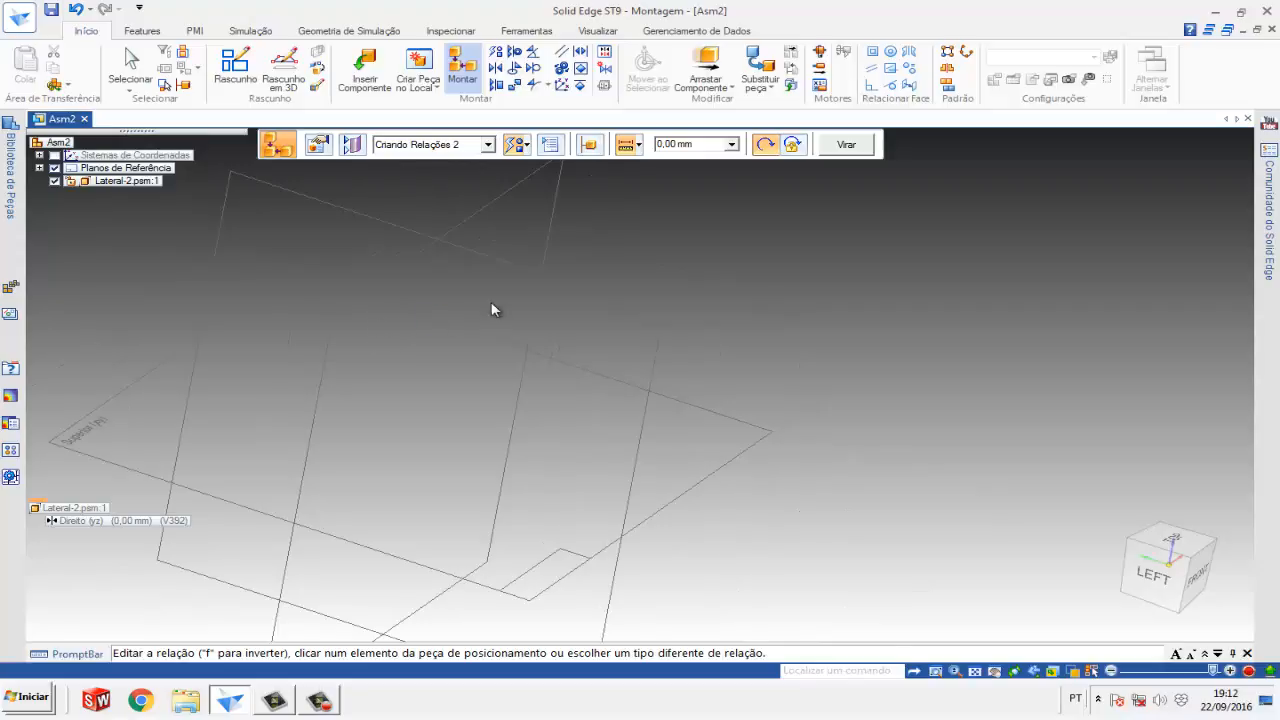
scroll(491, 302, down, 3)
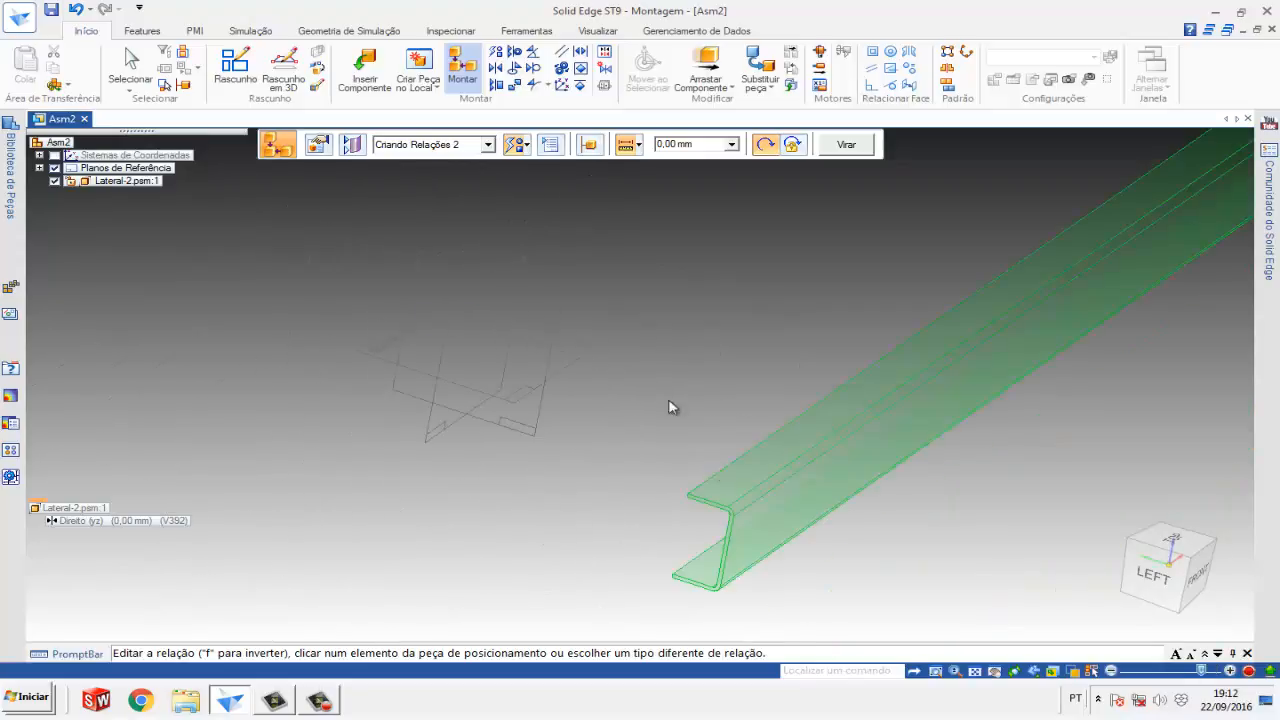
click(785, 516)
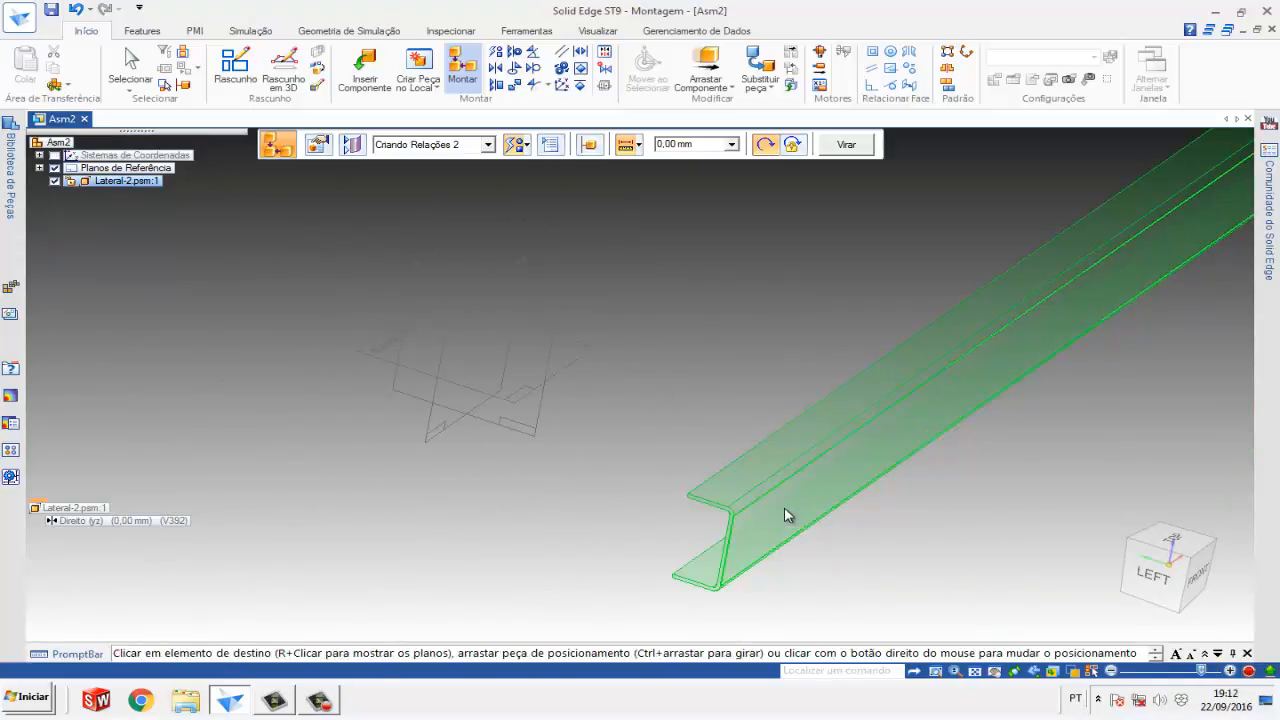
click(517, 273)
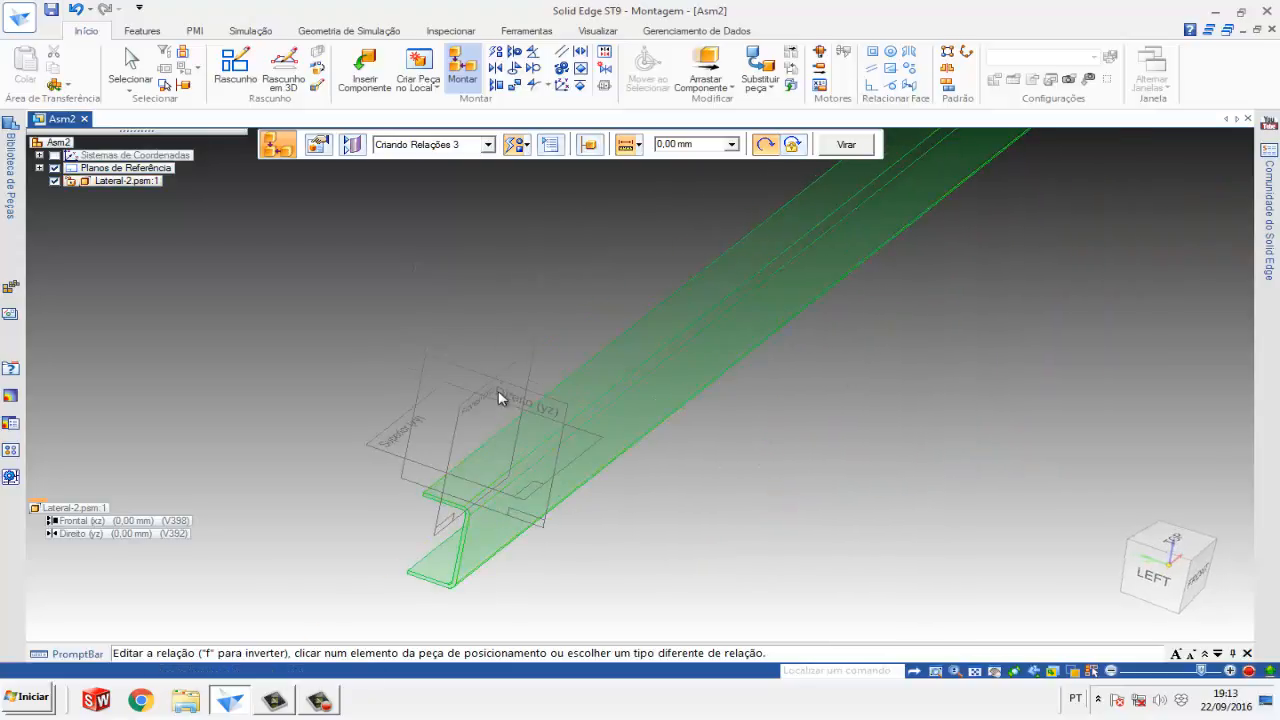
- Set the offset of Lateral-2's web face from the Frontal (xz) plane to -600 mm
click(680, 146)
text(600)
key(Return)
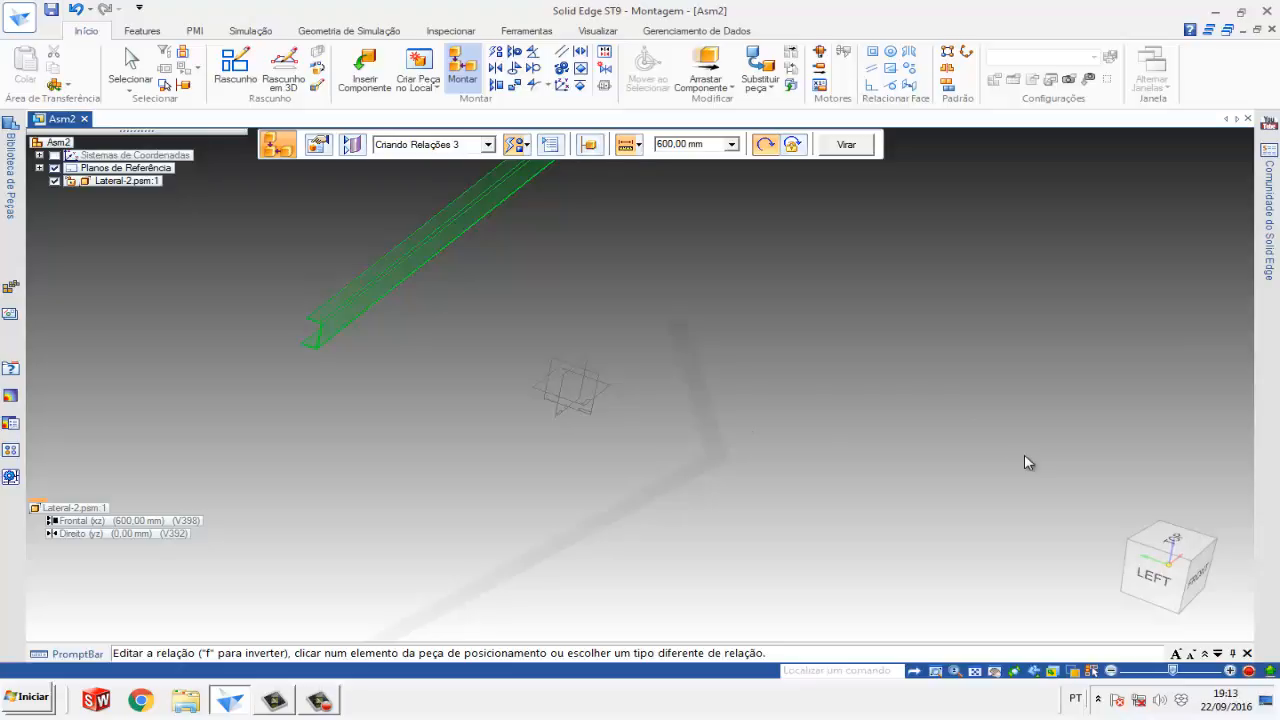
click(700, 145)
click(659, 145)
text(-)
key(Return)
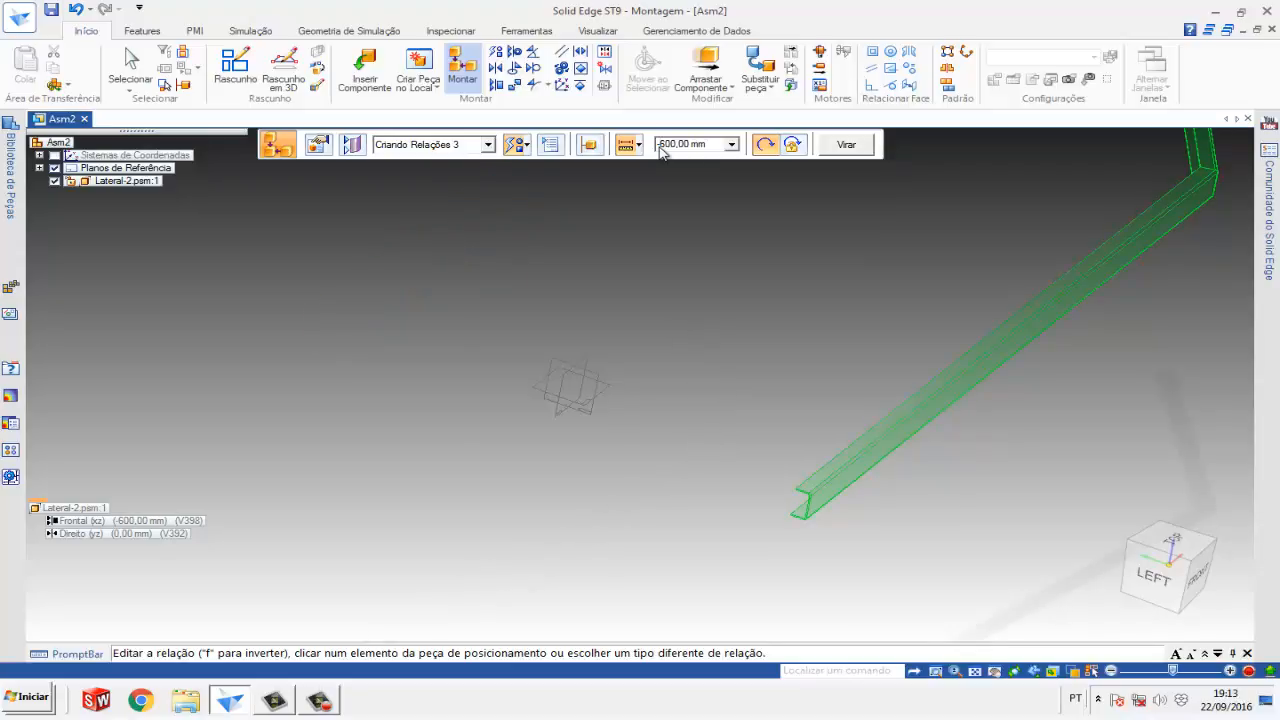
- Examine the height of Lateral-2 relative to the assembly's reference planes, starting from the left view
key(ctrl+l)
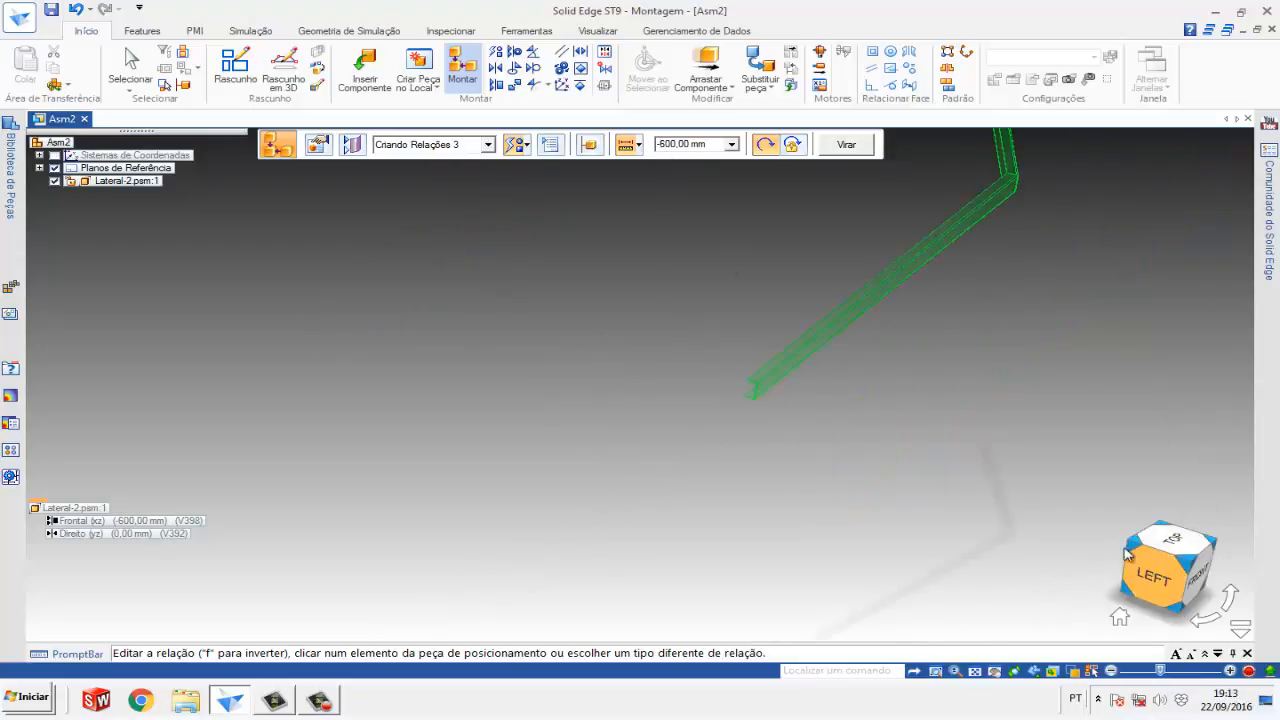
scroll(680, 400, down, 3)
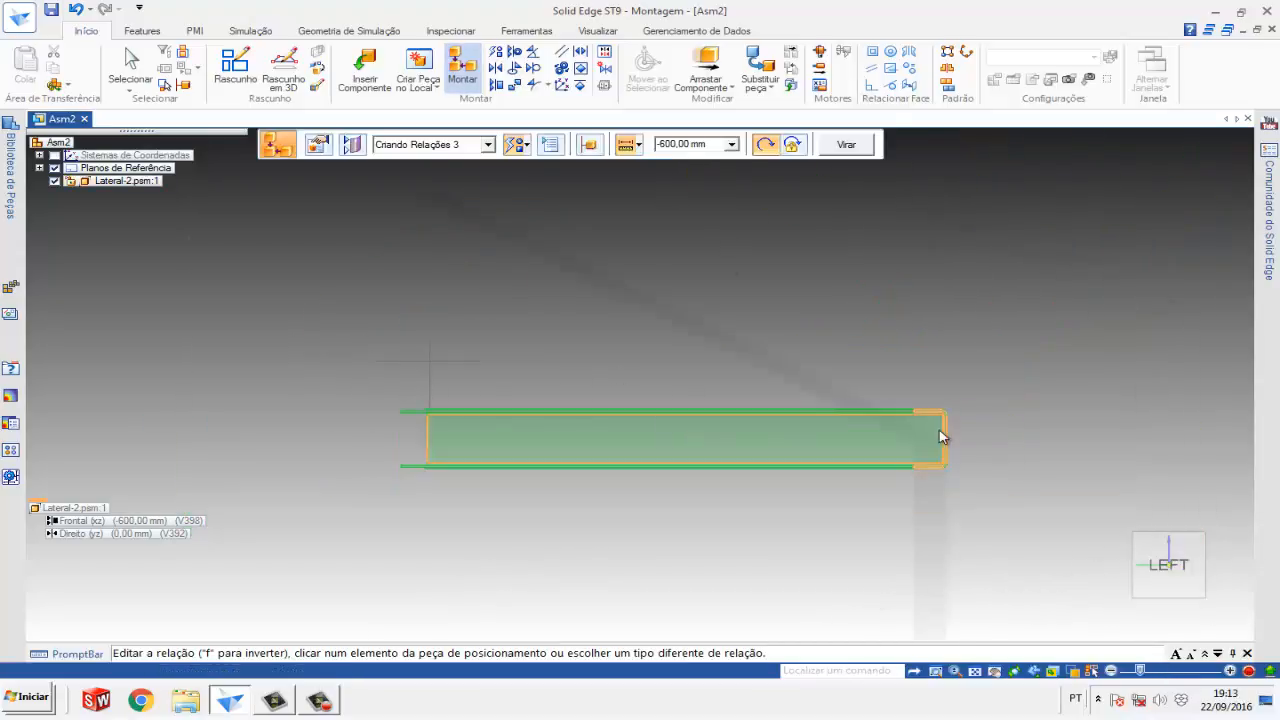
scroll(947, 439, up, 2)
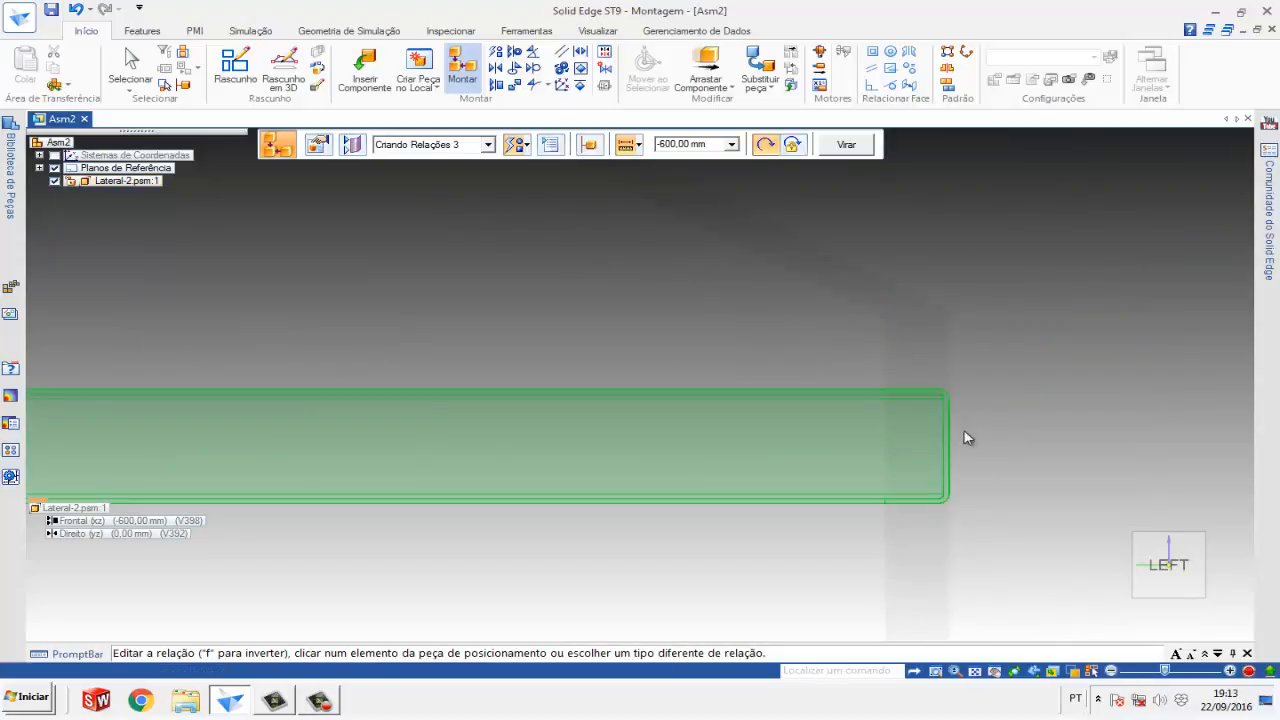
scroll(963, 437, down, 2)
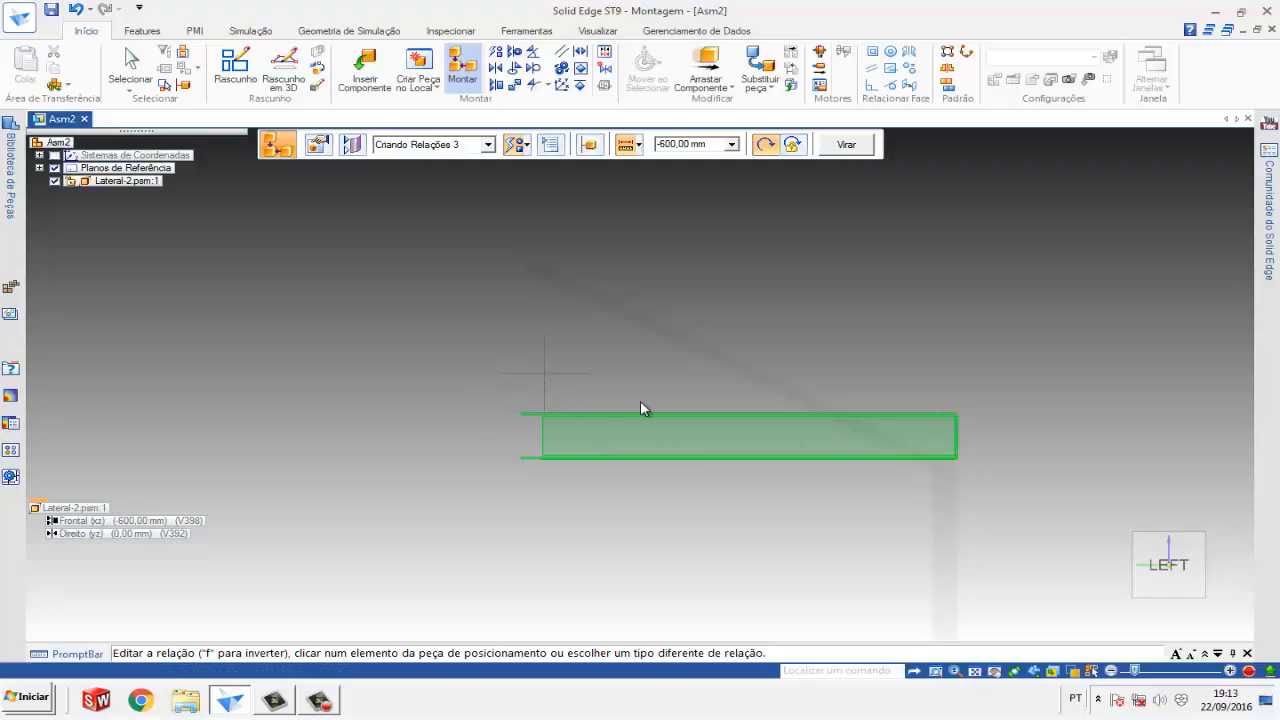
middle_drag(646, 409, 489, 456)
scroll(488, 450, up, 6)
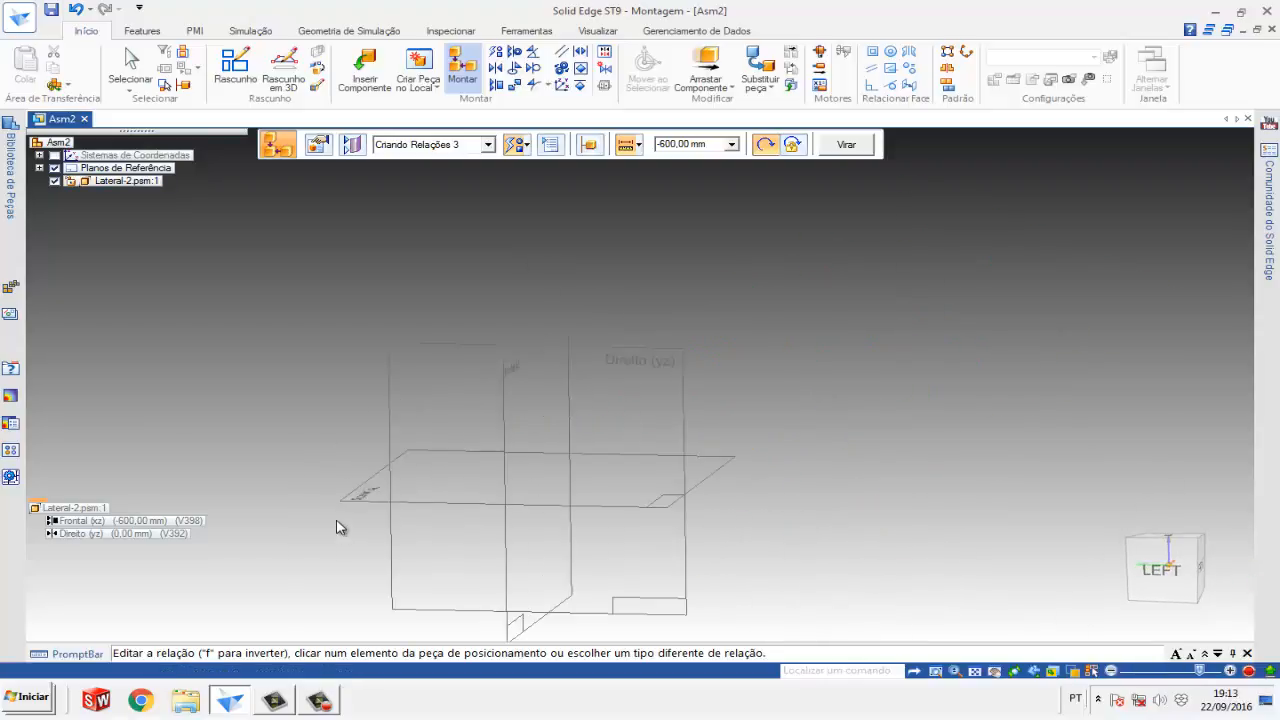
scroll(337, 517, up, 8)
scroll(460, 385, down, 8)
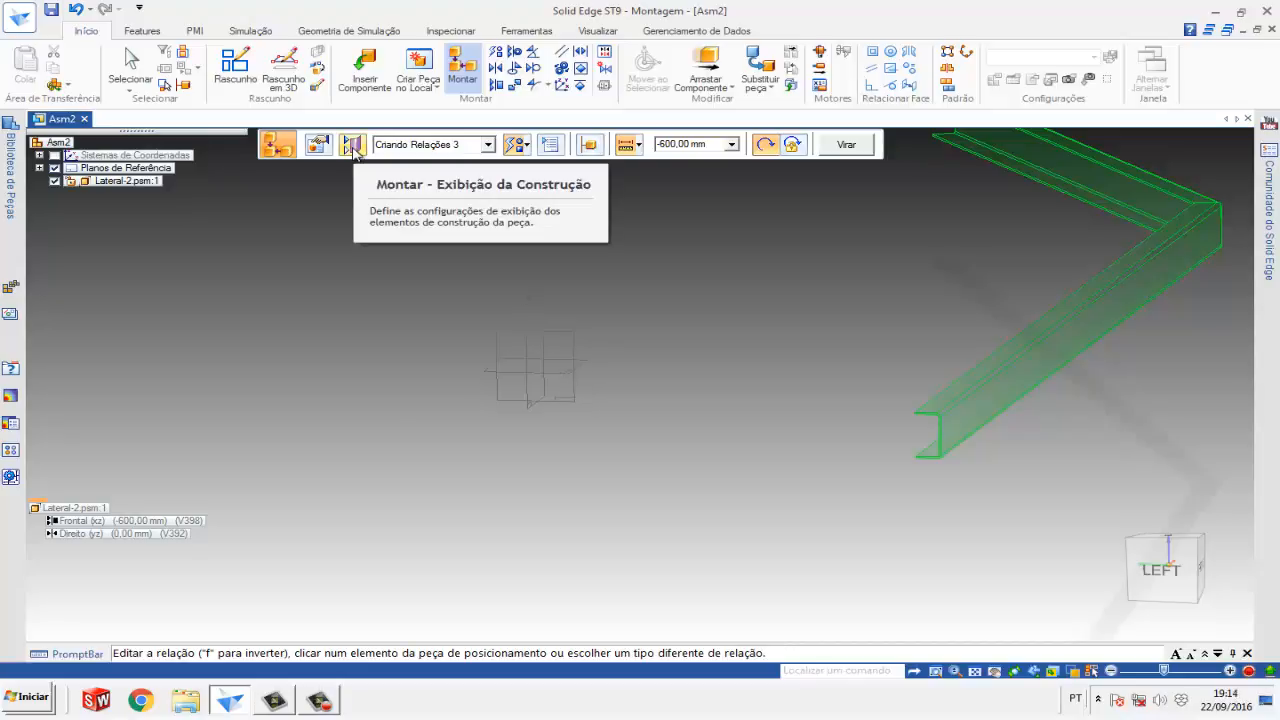
- Show the Lateral-2 part's own reference planes for use in the next relationship
click(353, 146)
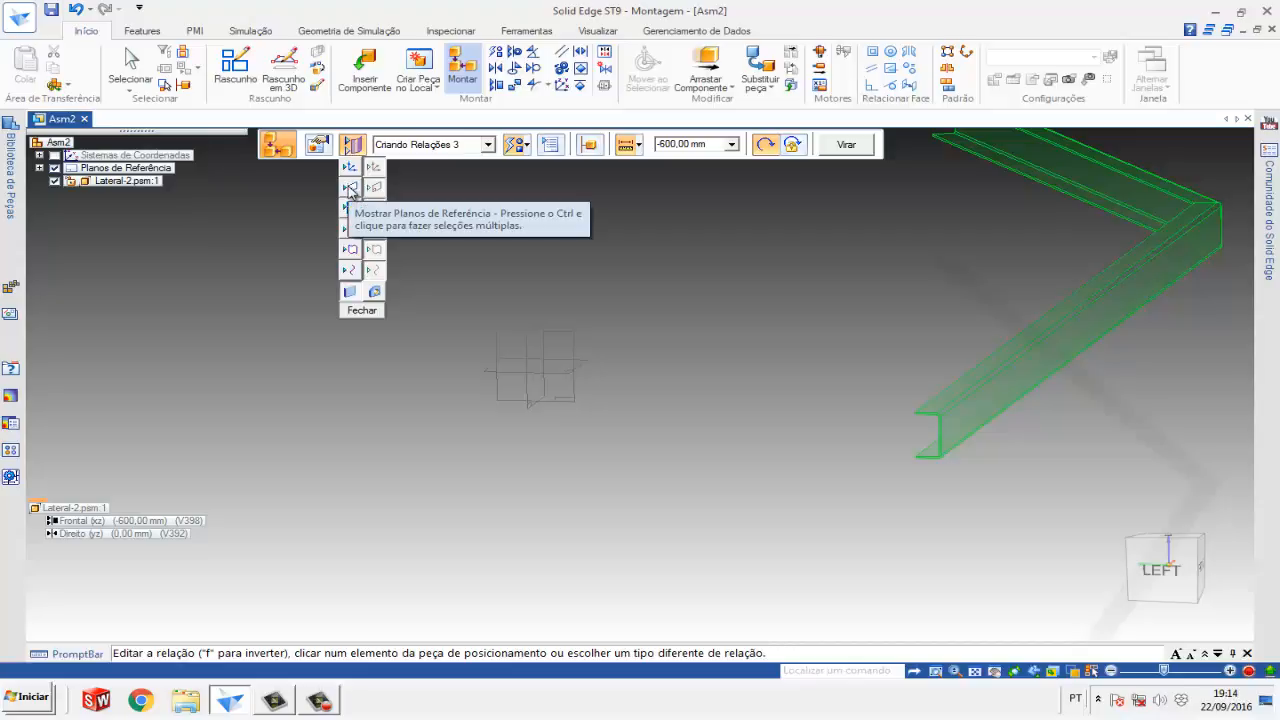
click(349, 188)
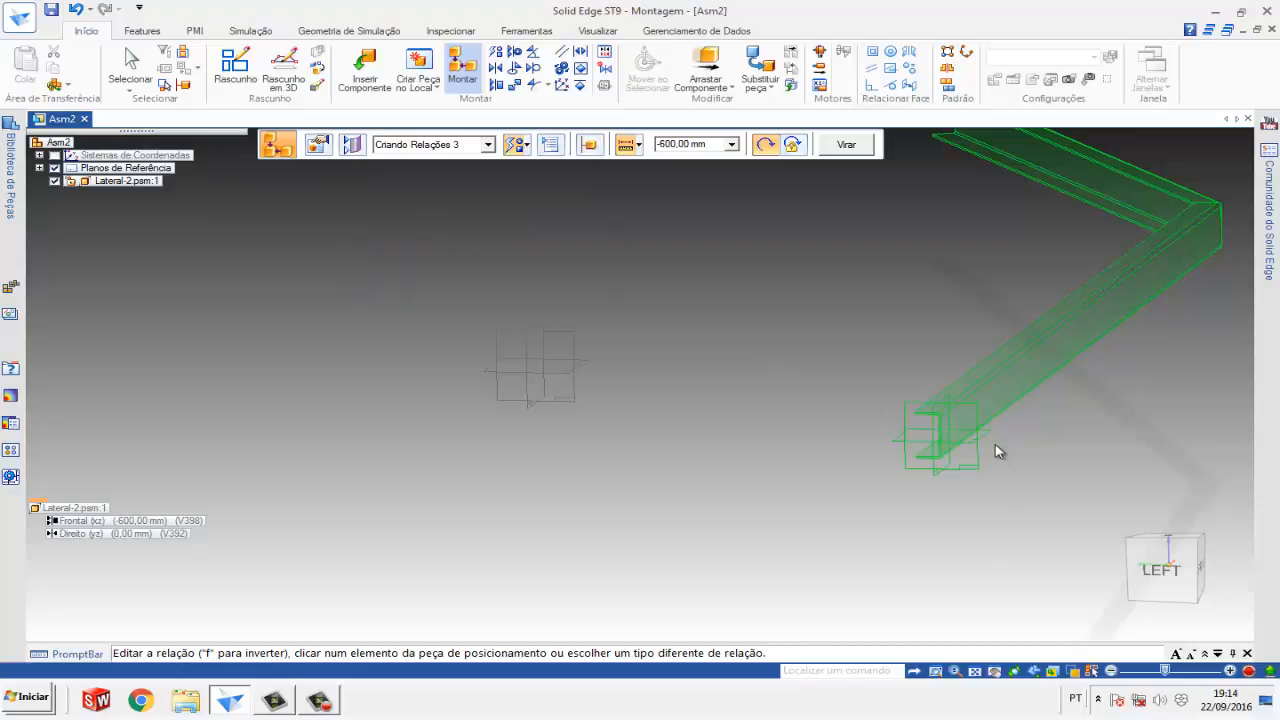
scroll(945, 420, up, 2)
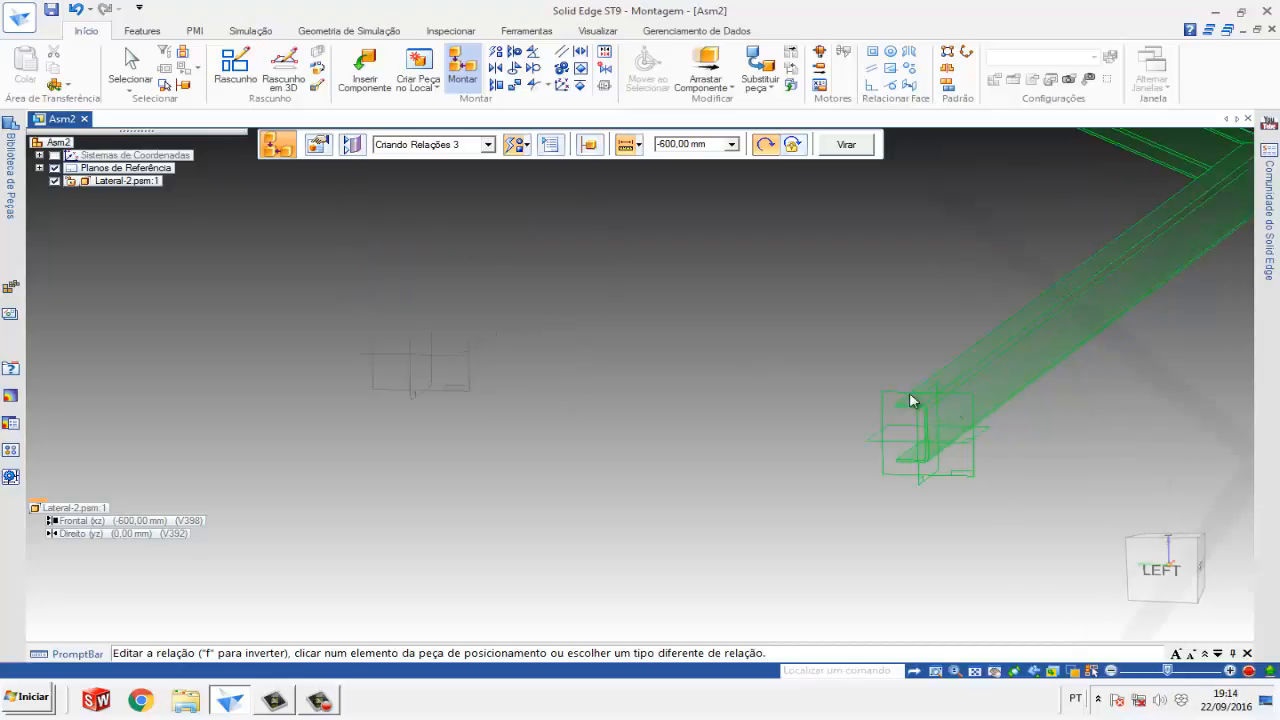
- Align Lateral-2's own horizontal reference plane with the assembly's Superior (xy) plane and finish placing the part
click(872, 447)
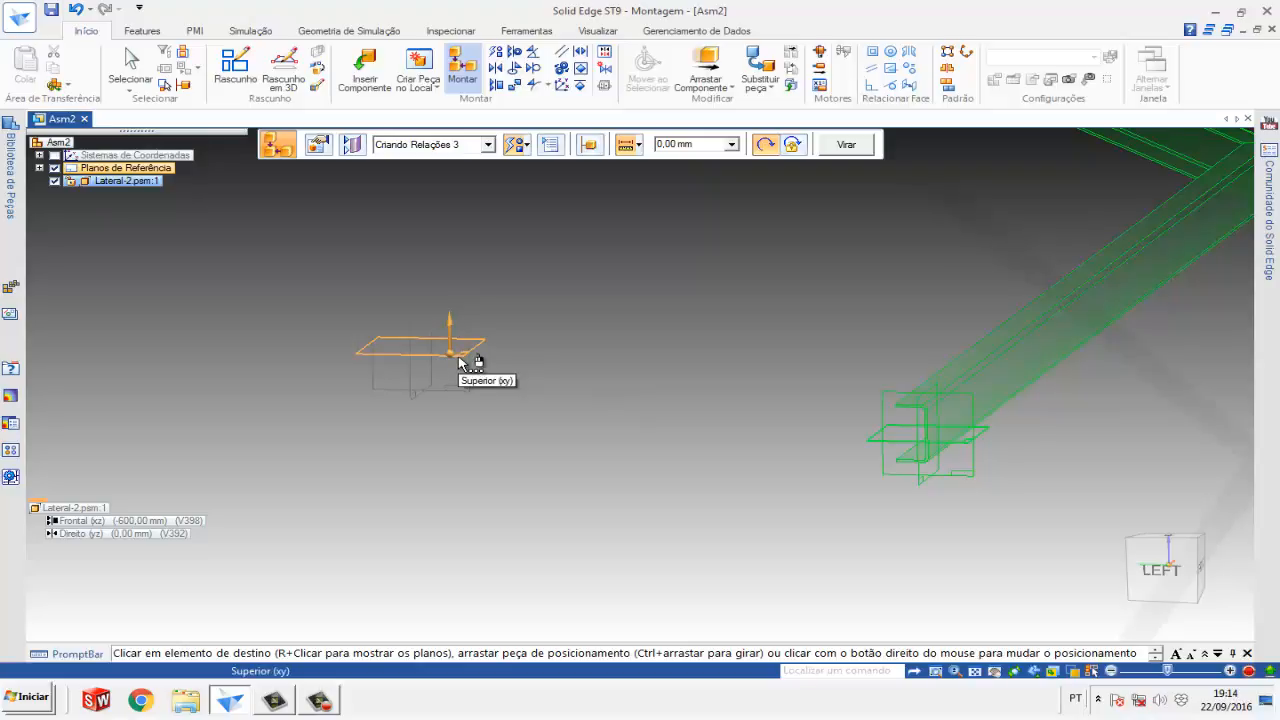
click(459, 357)
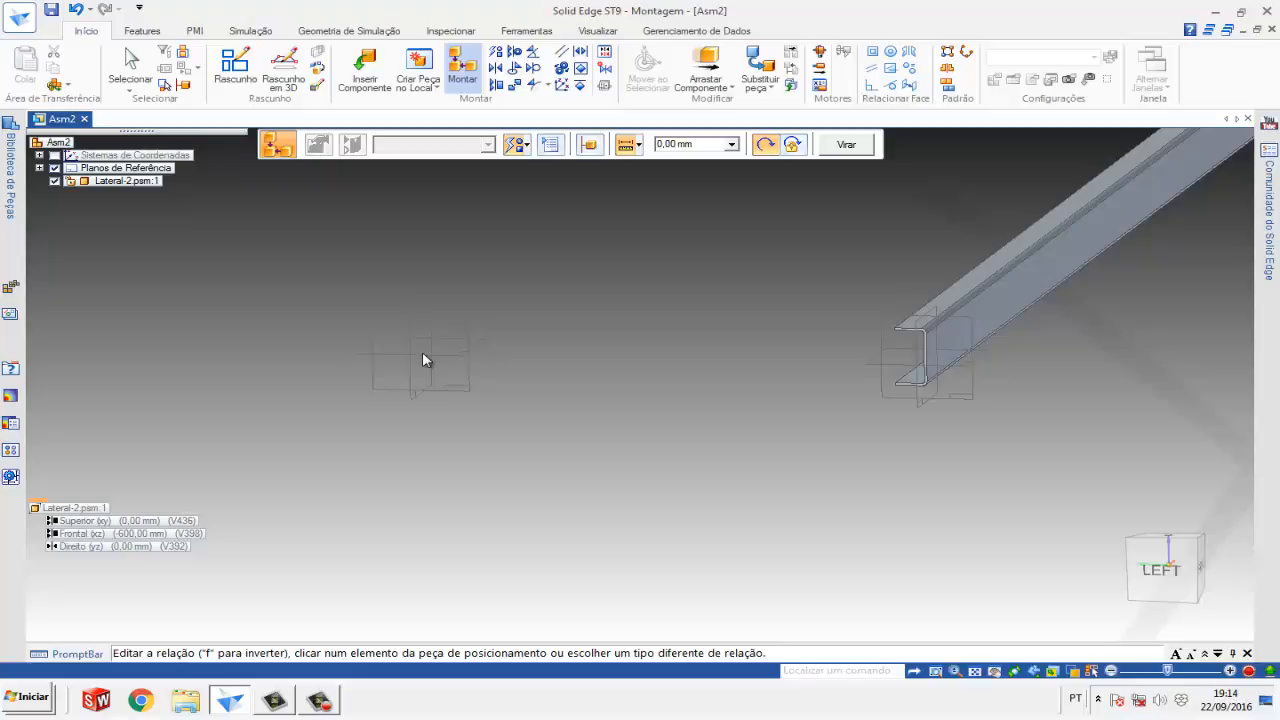
click(1163, 579)
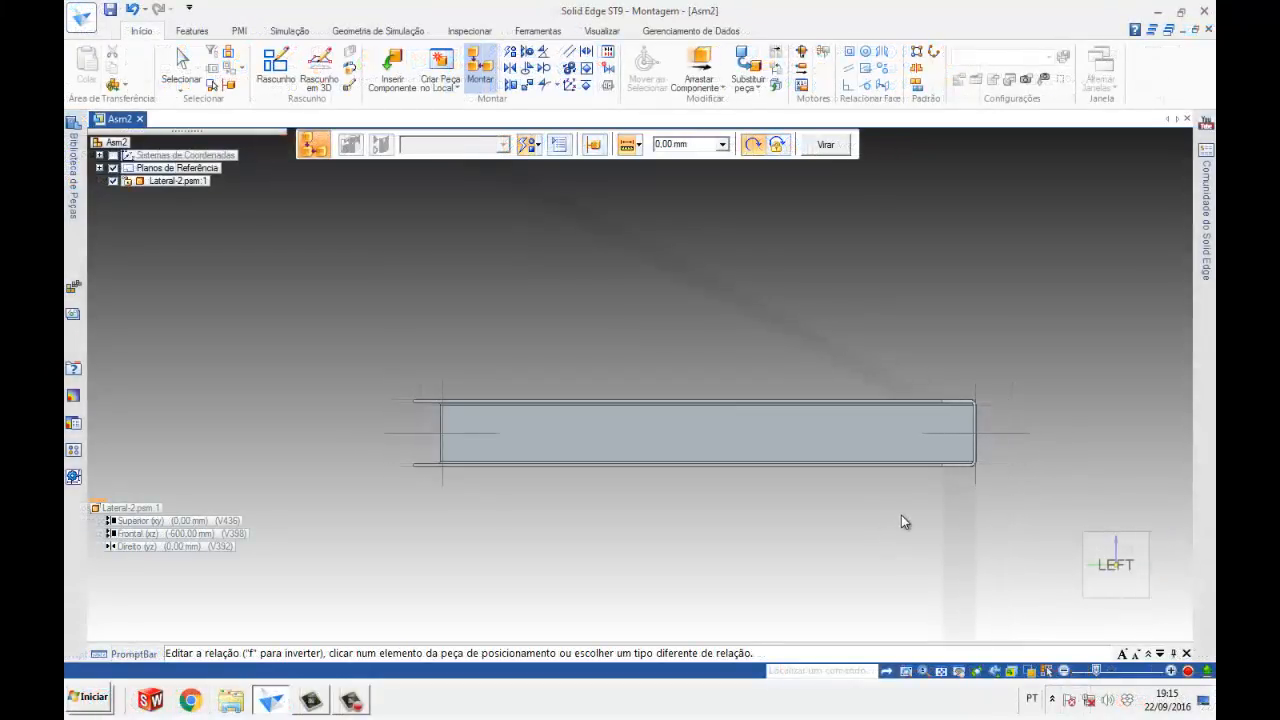
middle_drag(901, 516, 619, 594)
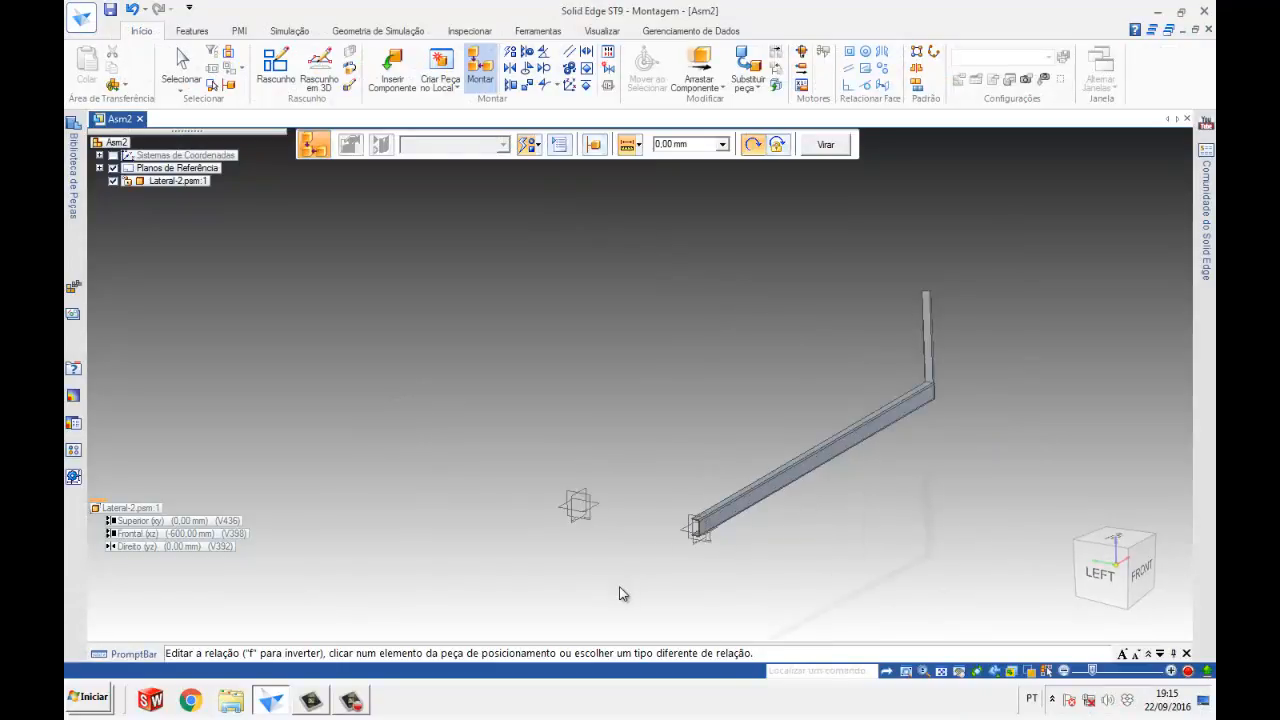
scroll(620, 593, up, 2)
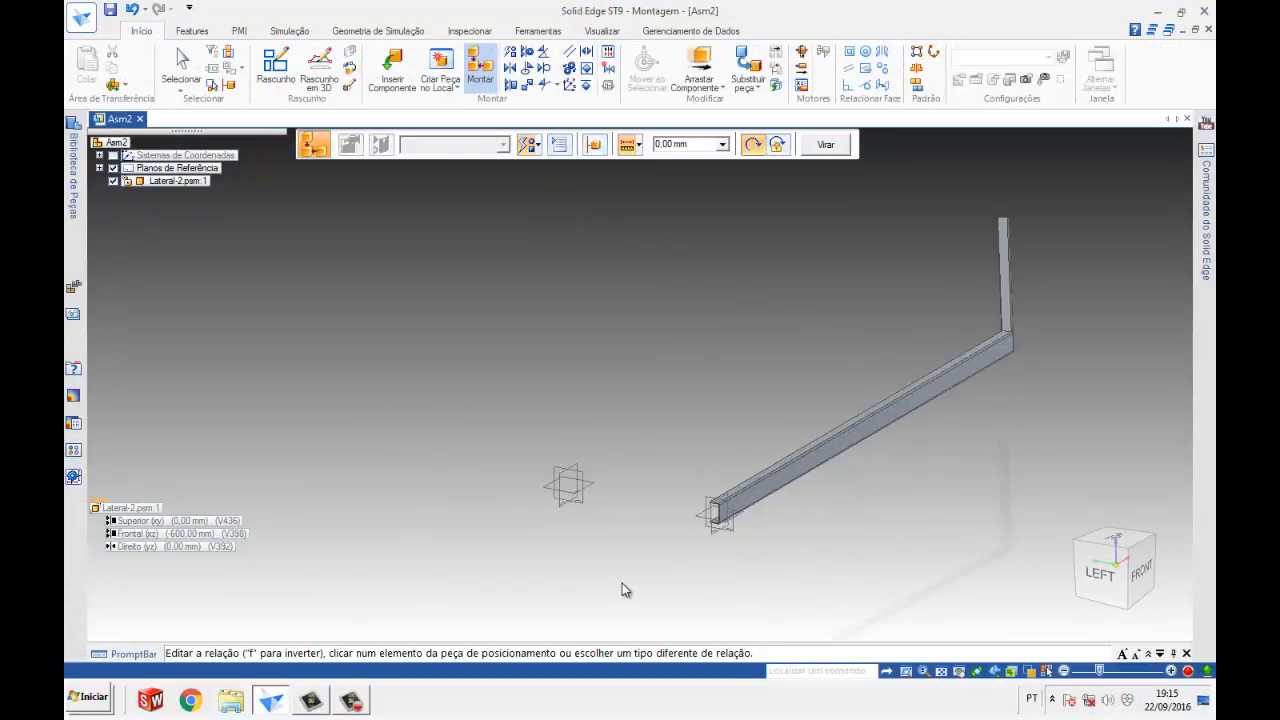
key(Escape)
key(Escape)
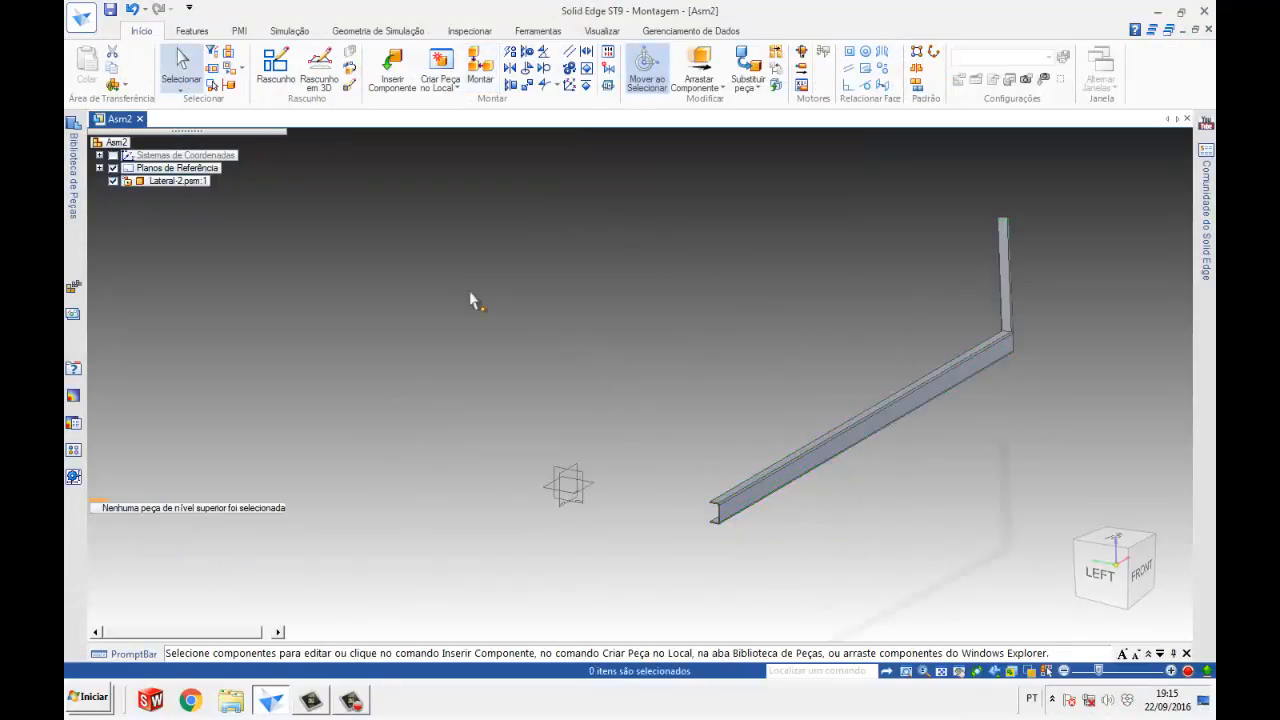
- Insert a second Lateral-2 part from the Curso-Earon-Mariano library folder into the assembly
click(72, 178)
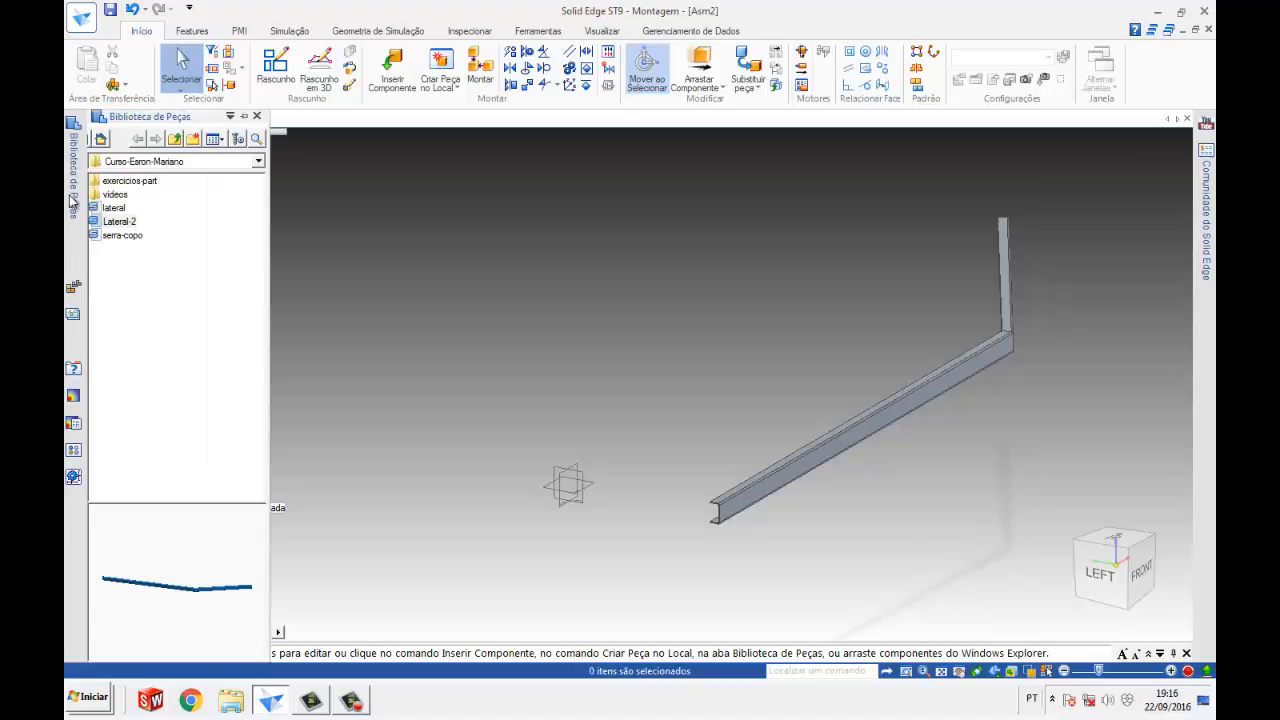
click(119, 222)
drag(114, 228, 533, 297)
scroll(564, 378, down, 3)
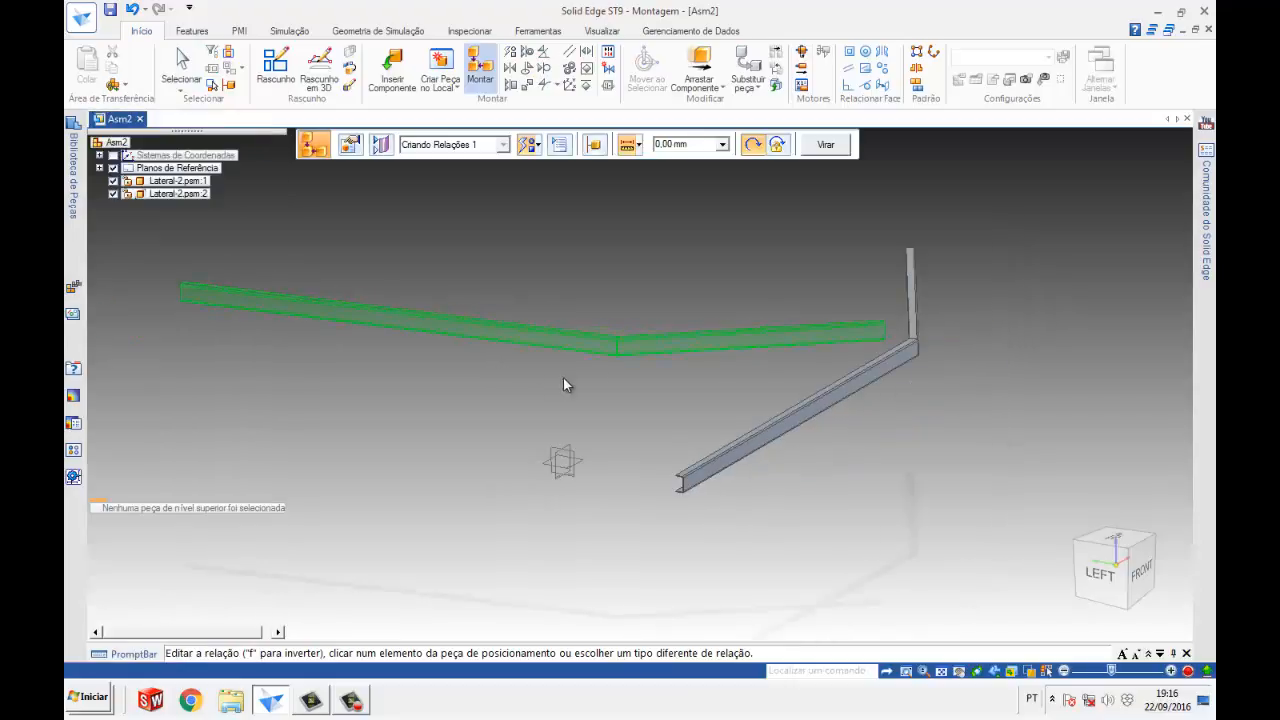
- Relate the C-shaped end face of the second Lateral-2 to the matching end face of the first one
middle_drag(566, 379, 609, 440)
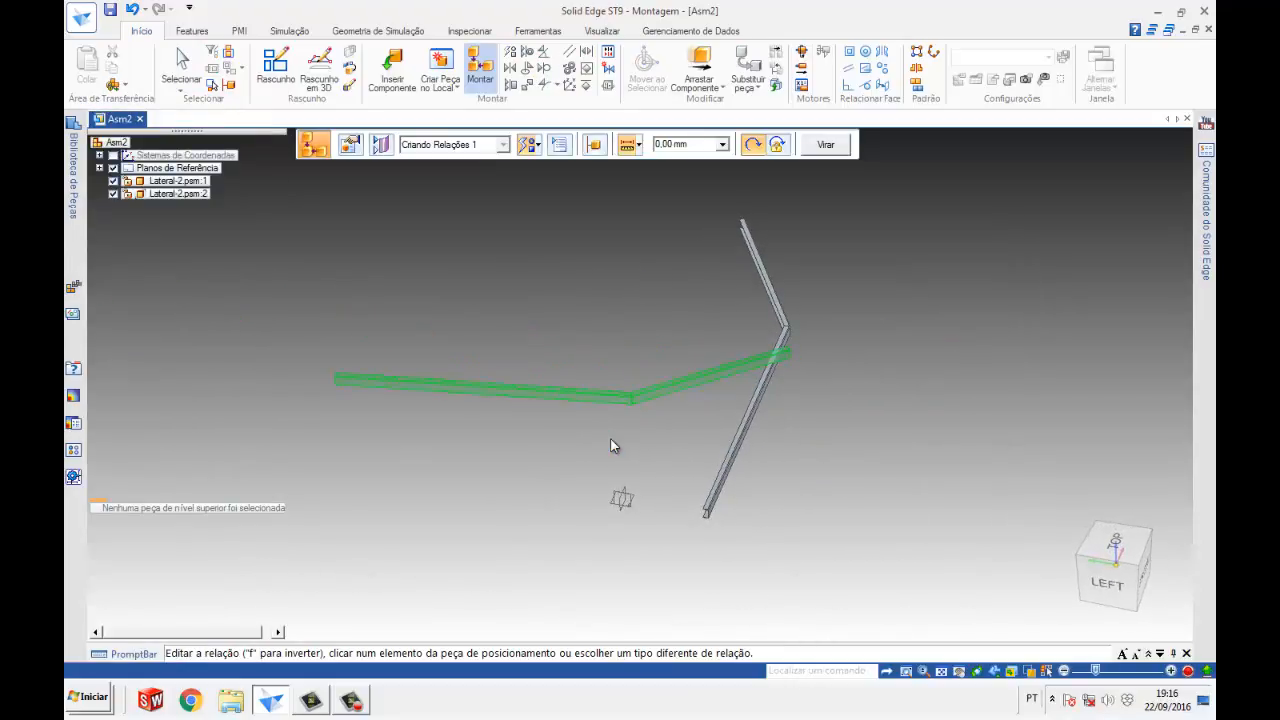
middle_drag(407, 422, 576, 407)
scroll(576, 408, up, 8)
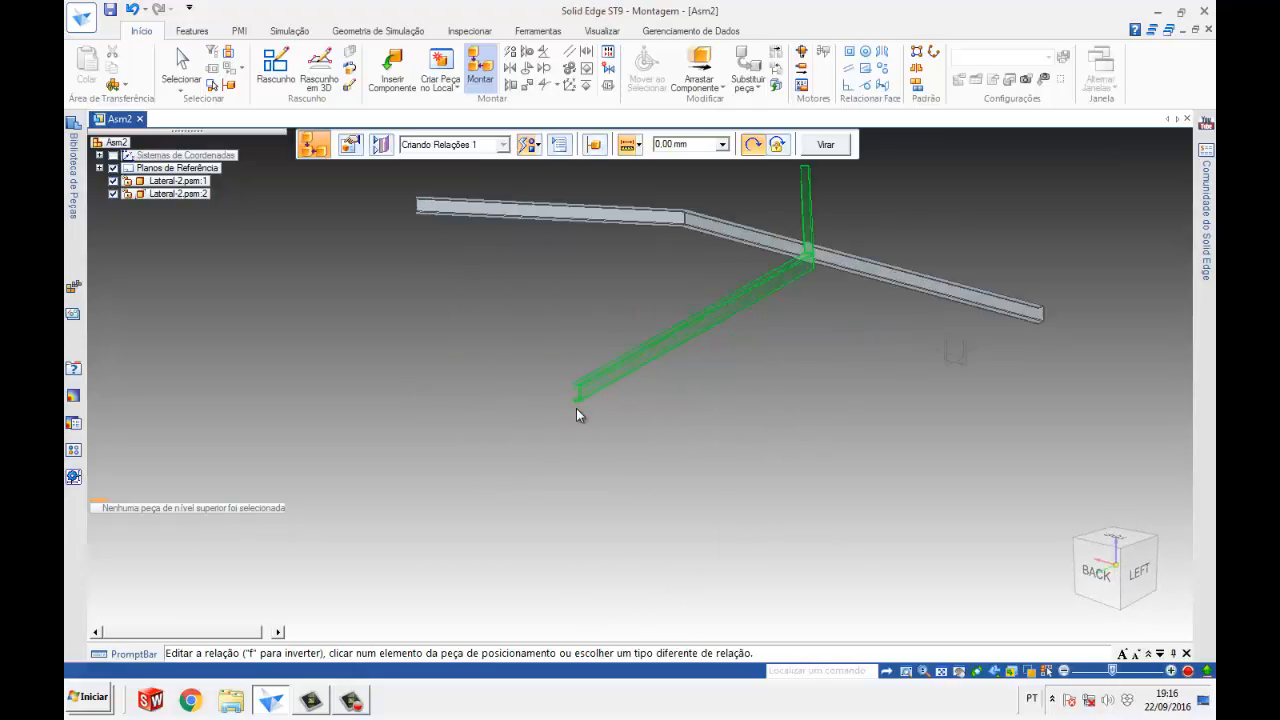
scroll(578, 401, up, 3)
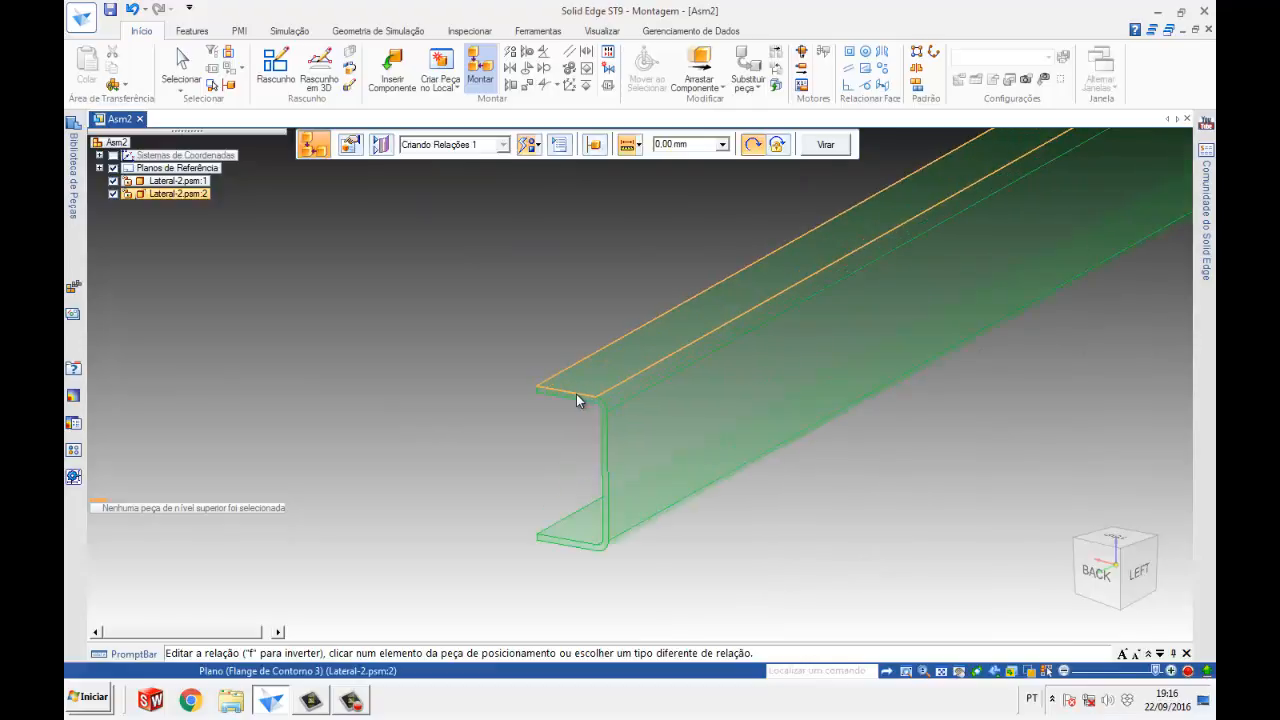
scroll(572, 402, up, 3)
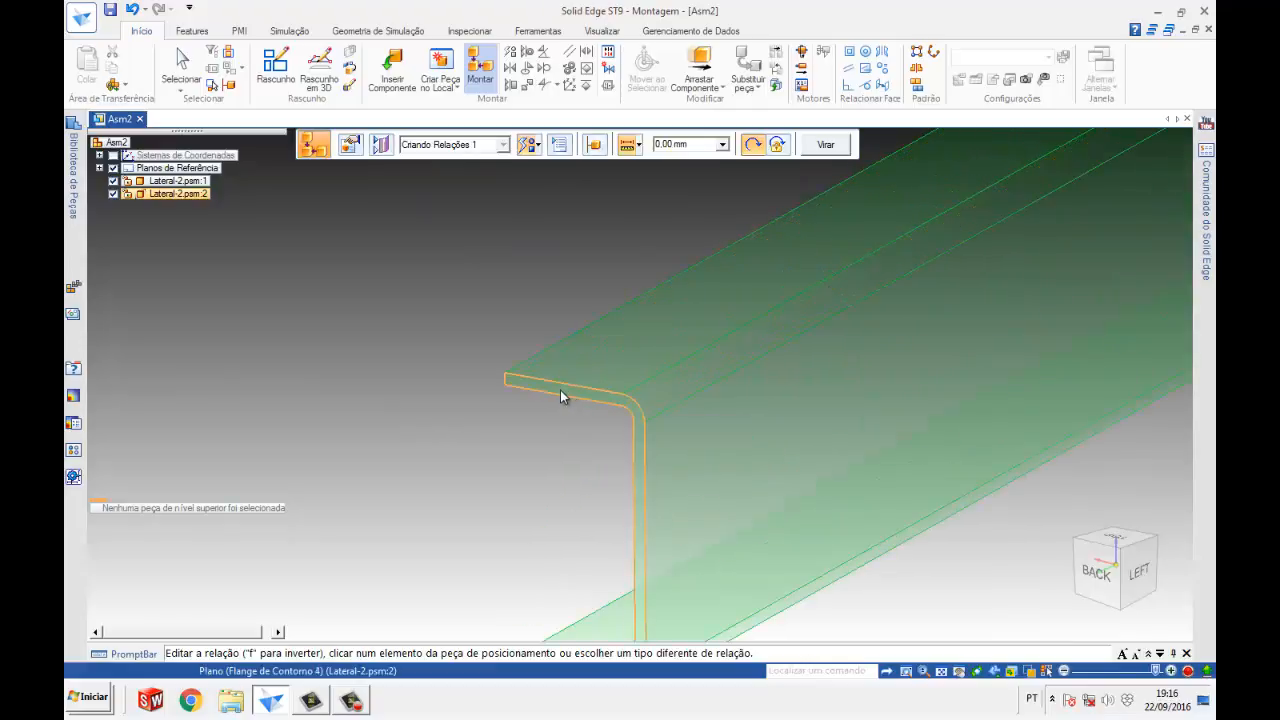
scroll(567, 396, down, 10)
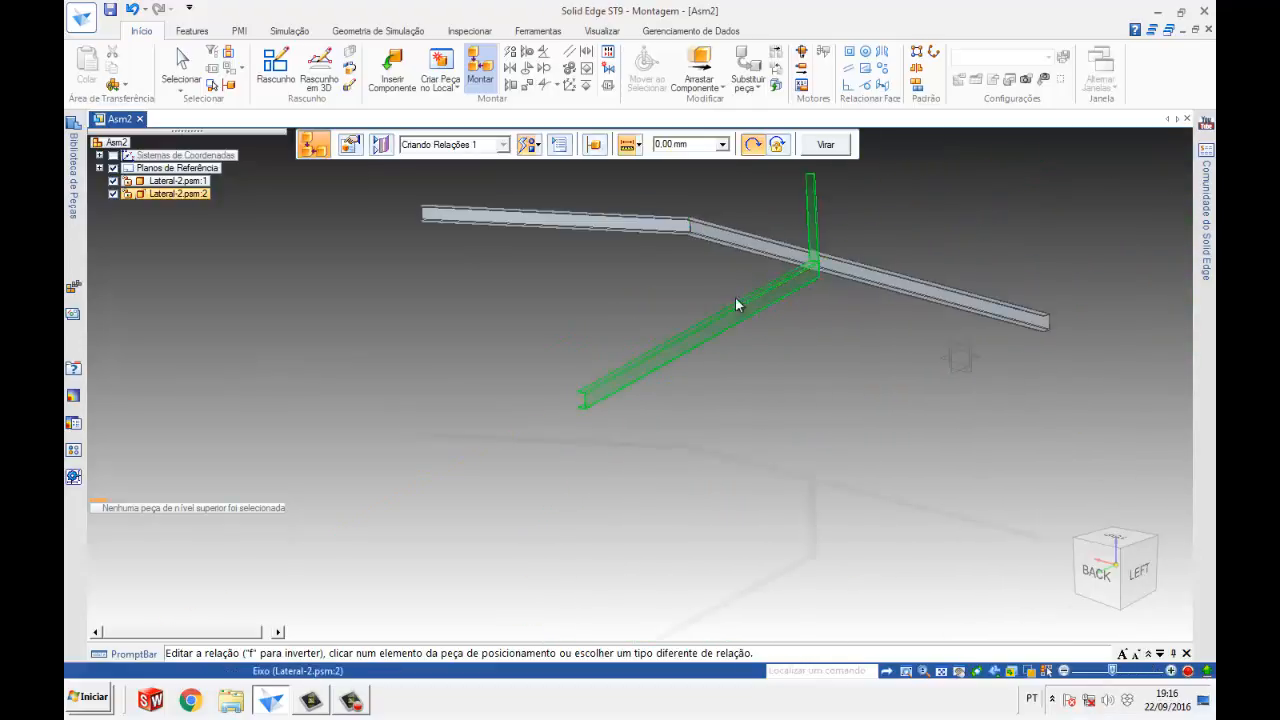
scroll(582, 398, up, 8)
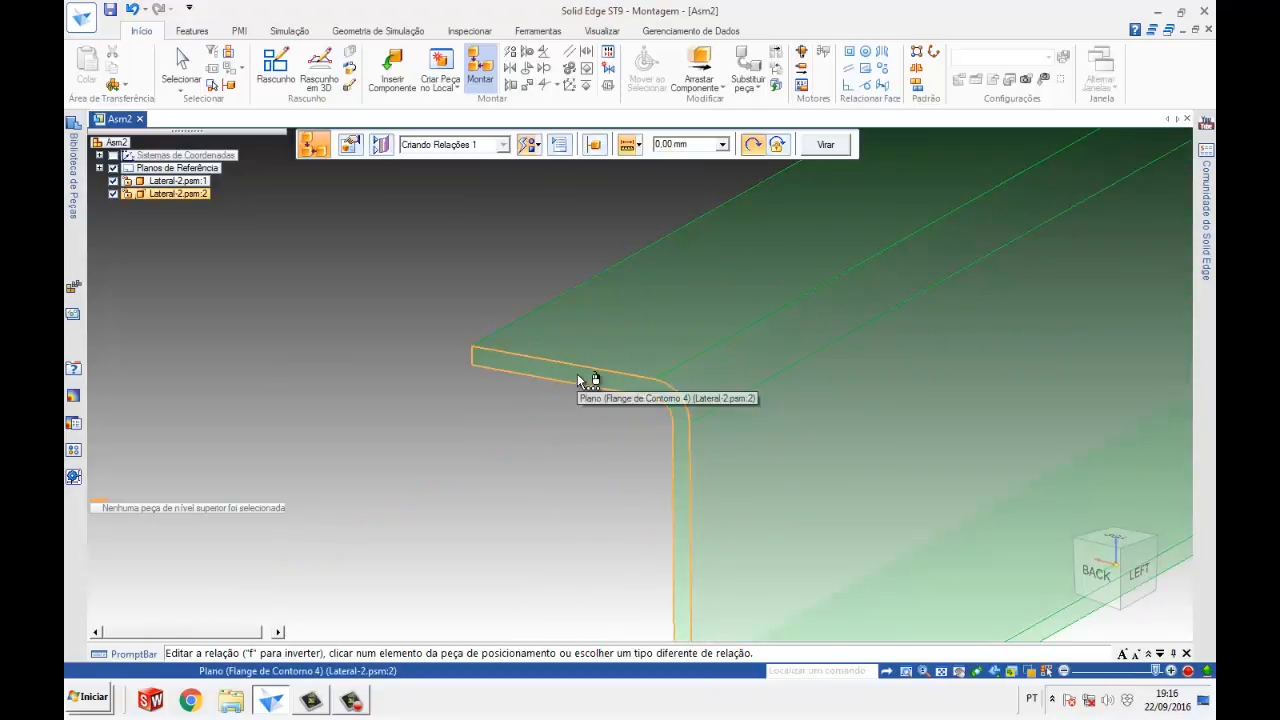
click(565, 378)
scroll(449, 374, down, 10)
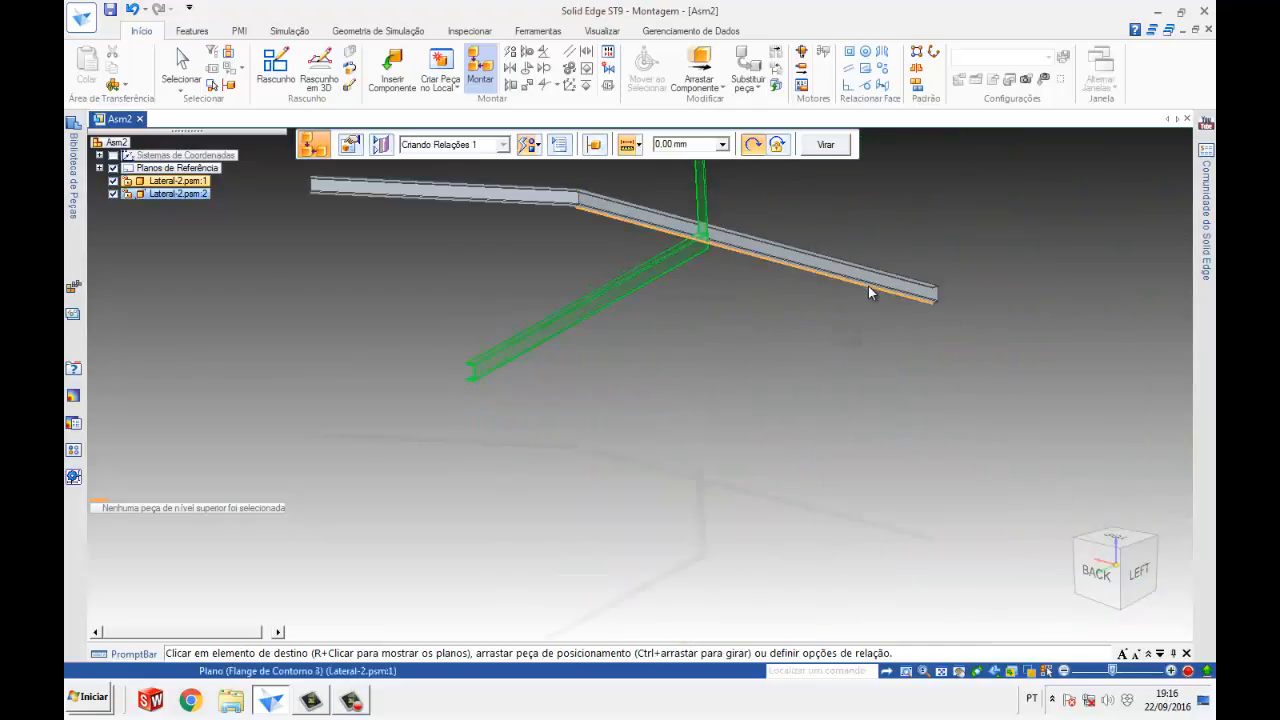
scroll(905, 268, down, 2)
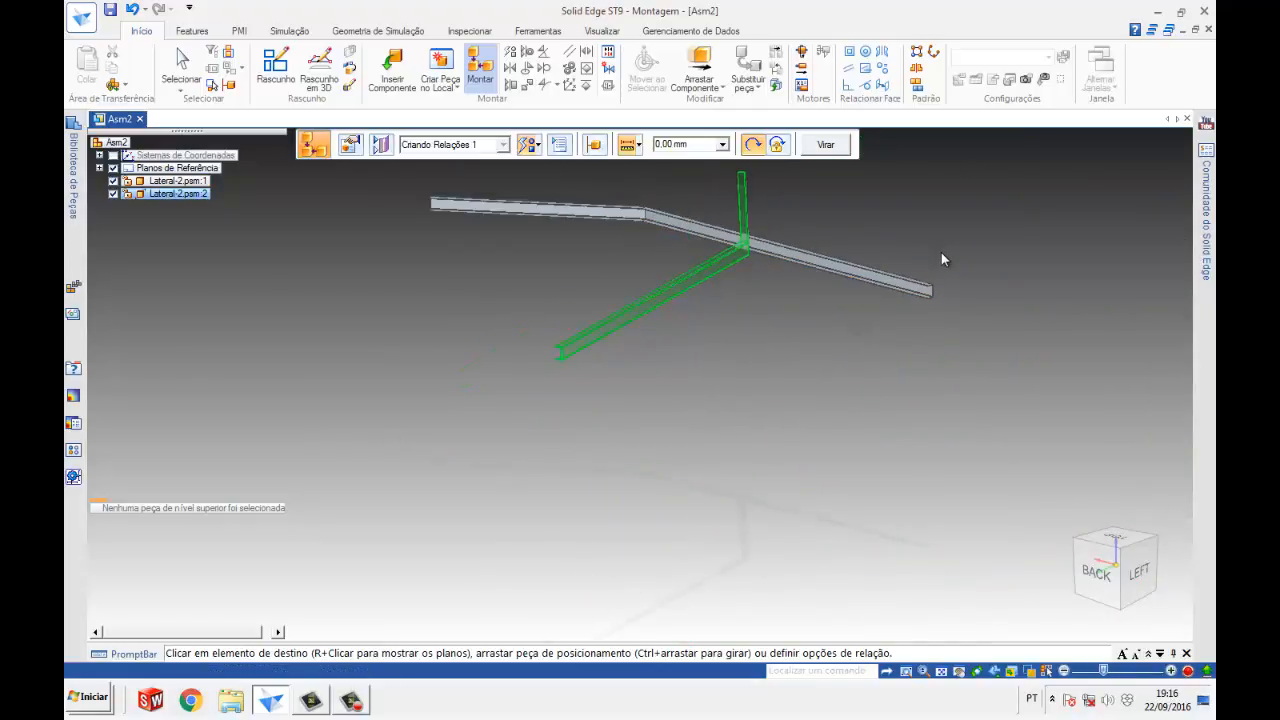
scroll(941, 252, up, 8)
scroll(913, 377, up, 2)
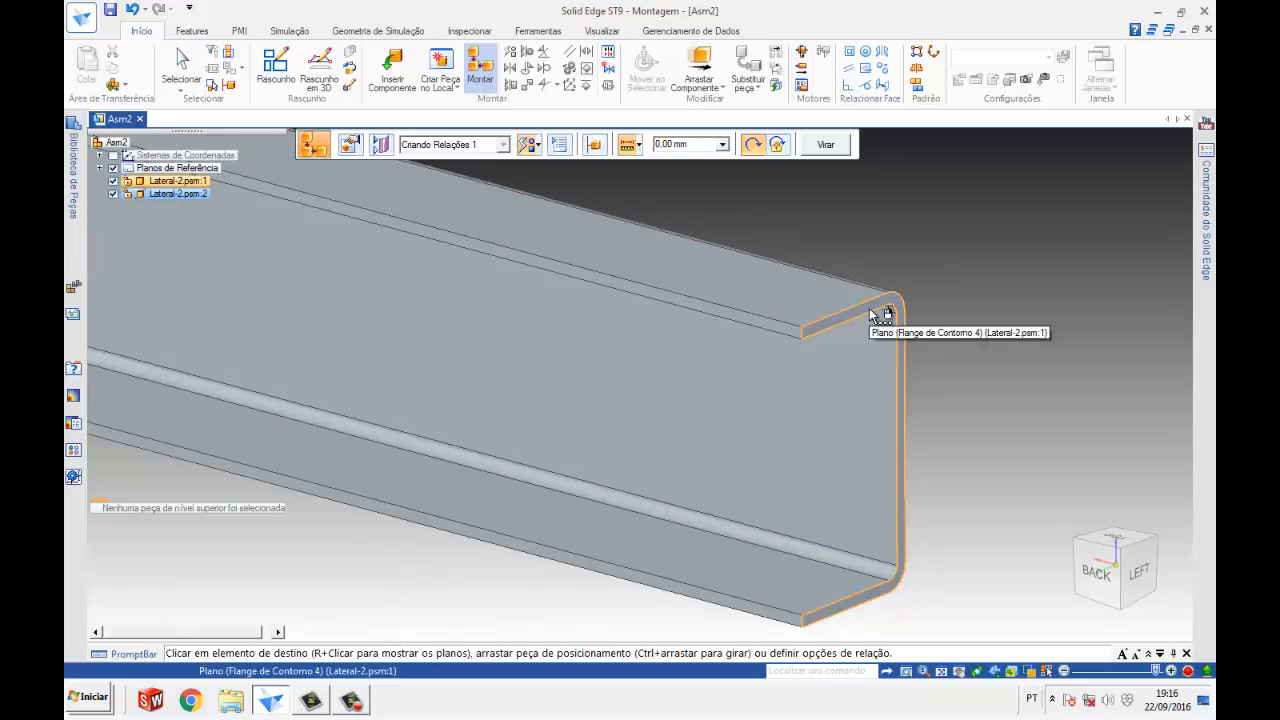
click(872, 313)
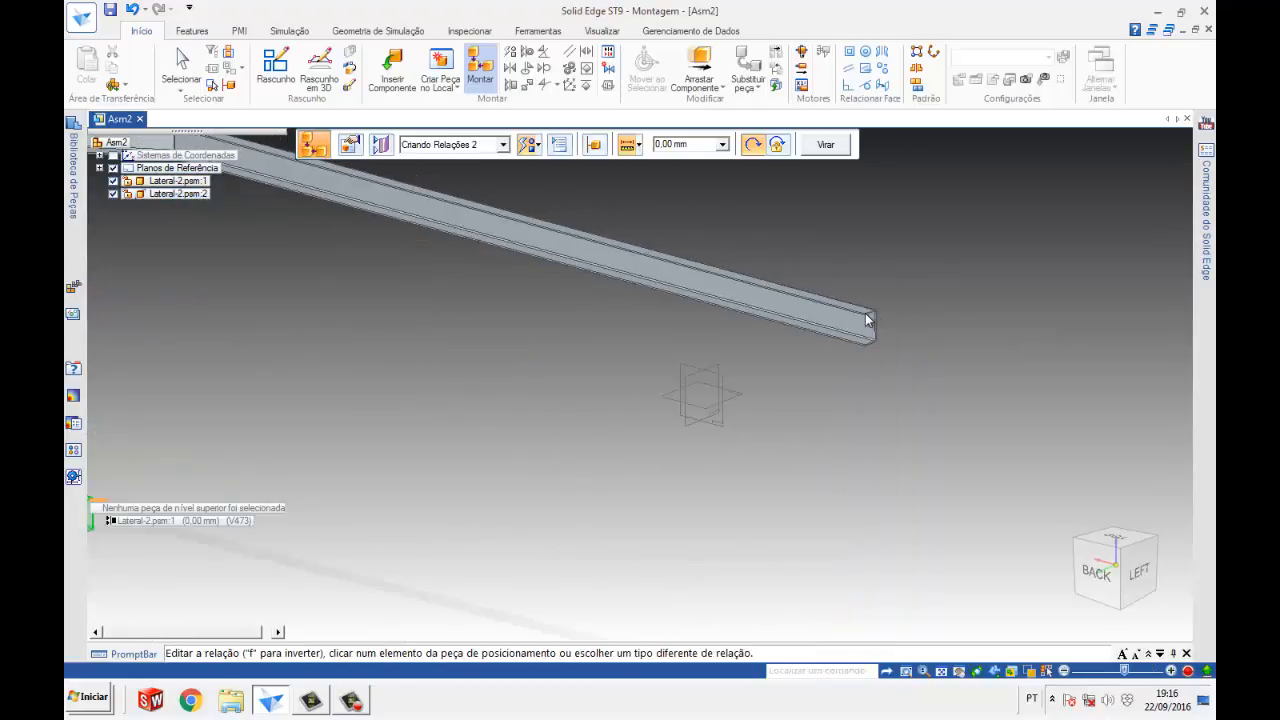
- Relate the web face of the second Lateral-2 to the assembly's Frontal (xz) reference plane
middle_drag(795, 356, 877, 309)
click(1115, 568)
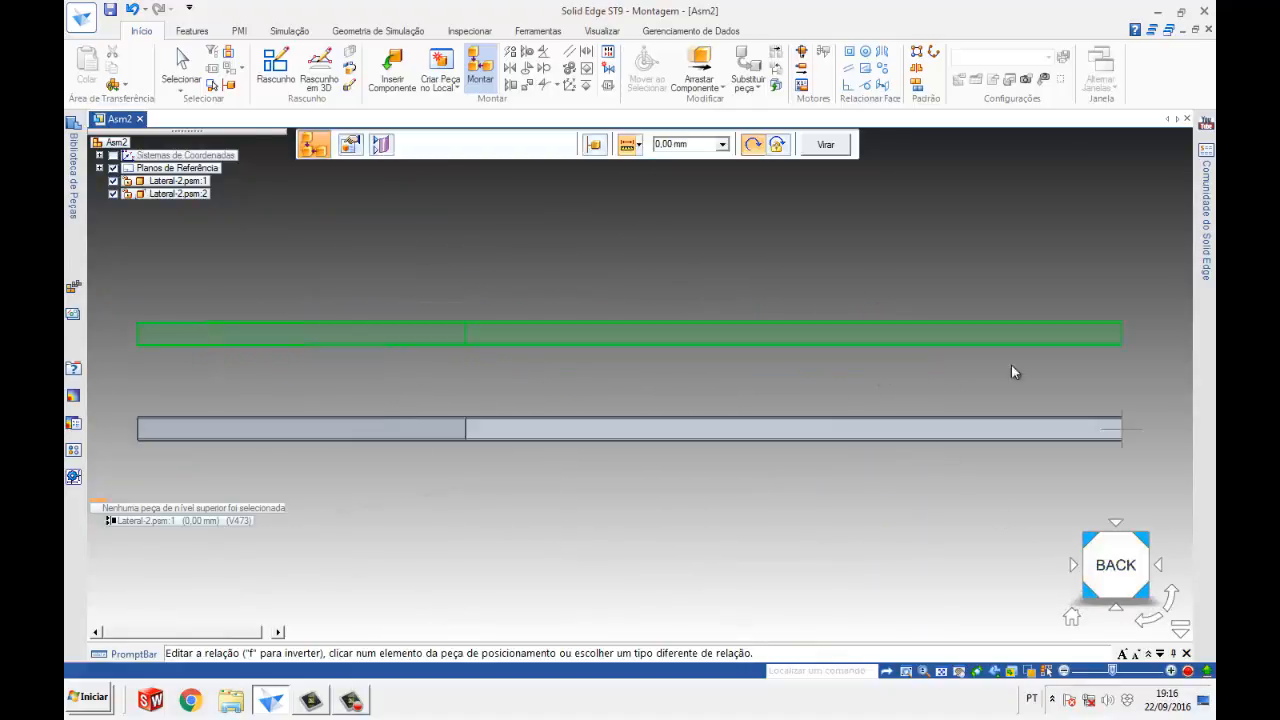
scroll(1116, 352, up, 2)
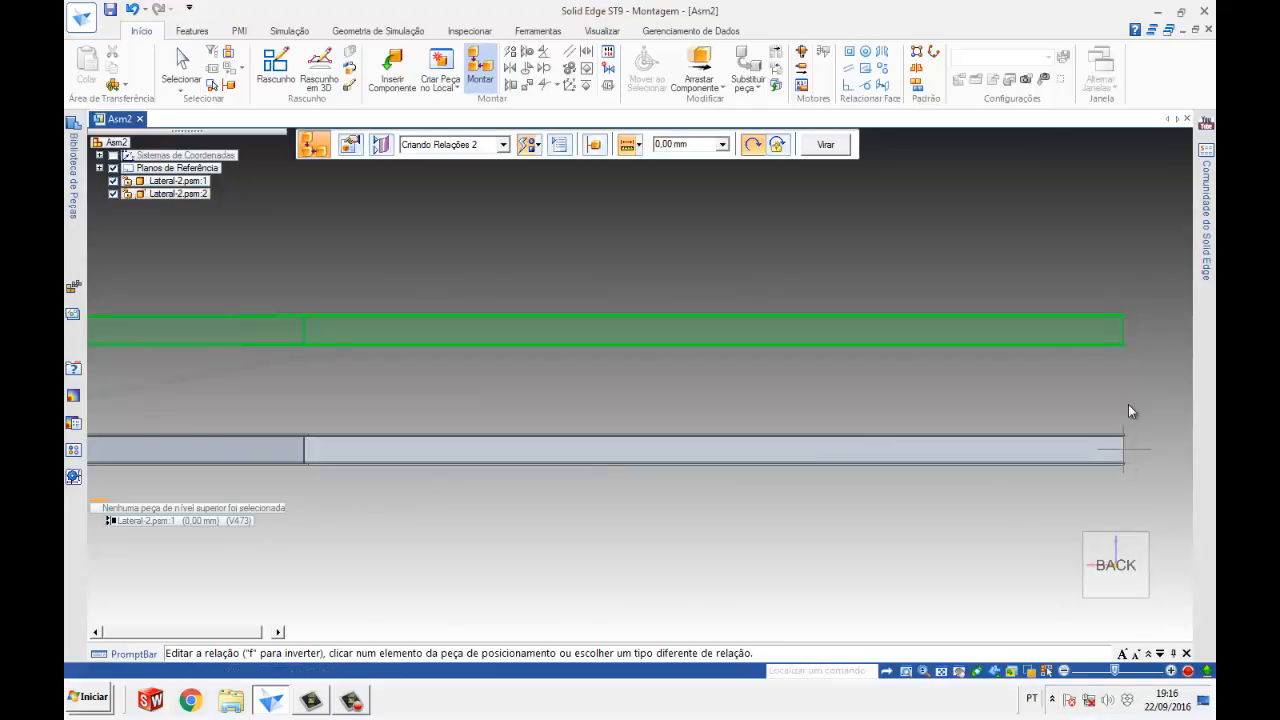
middle_drag(1121, 449, 942, 458)
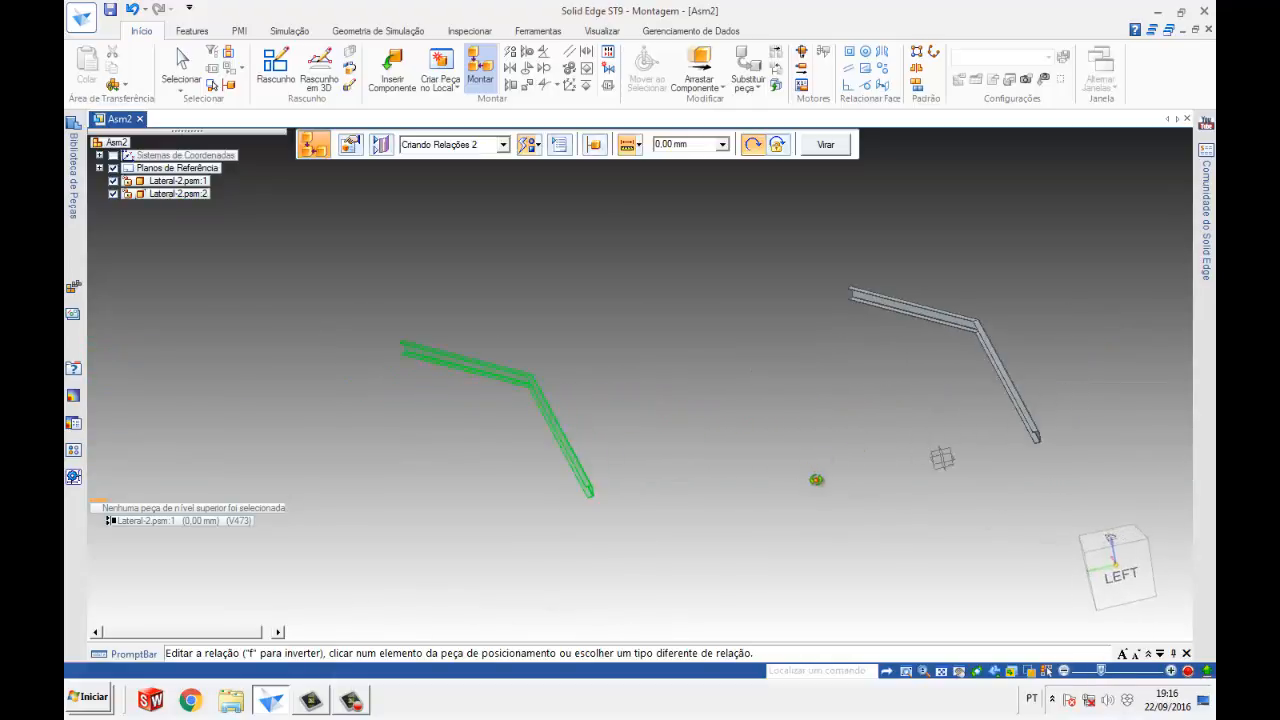
middle_drag(817, 480, 810, 480)
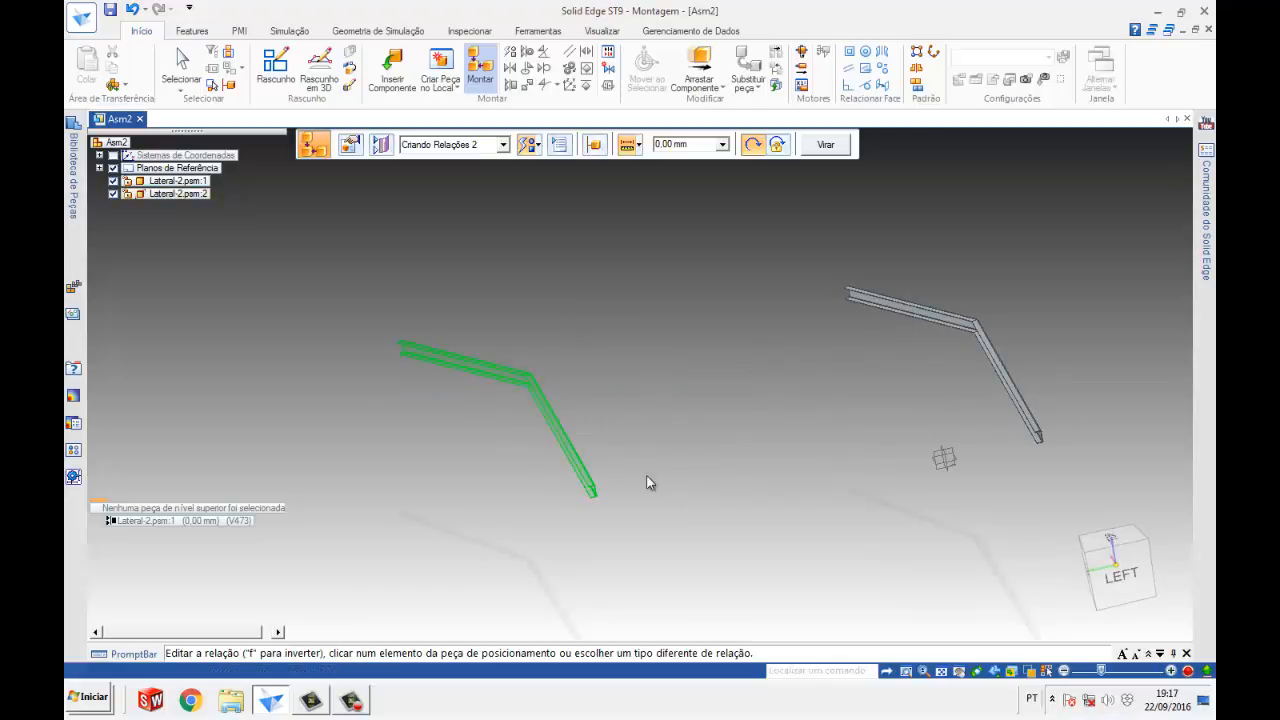
middle_drag(614, 513, 548, 498)
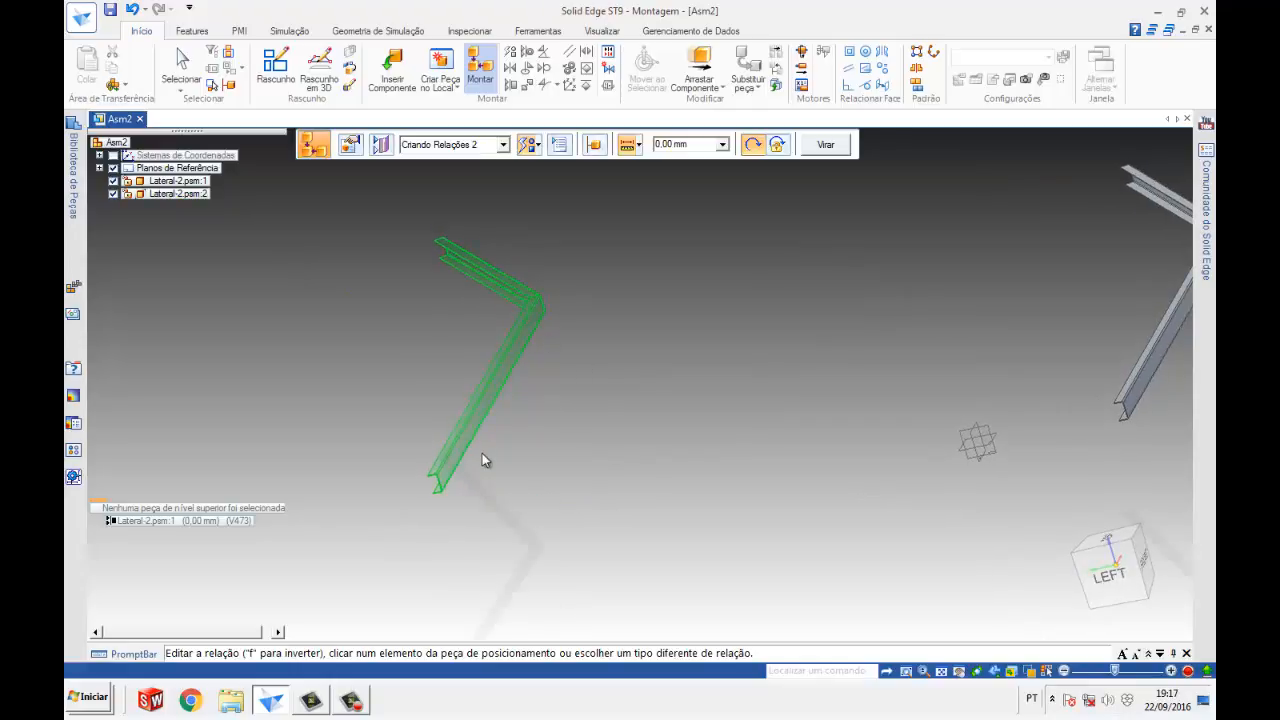
scroll(472, 460, up, 5)
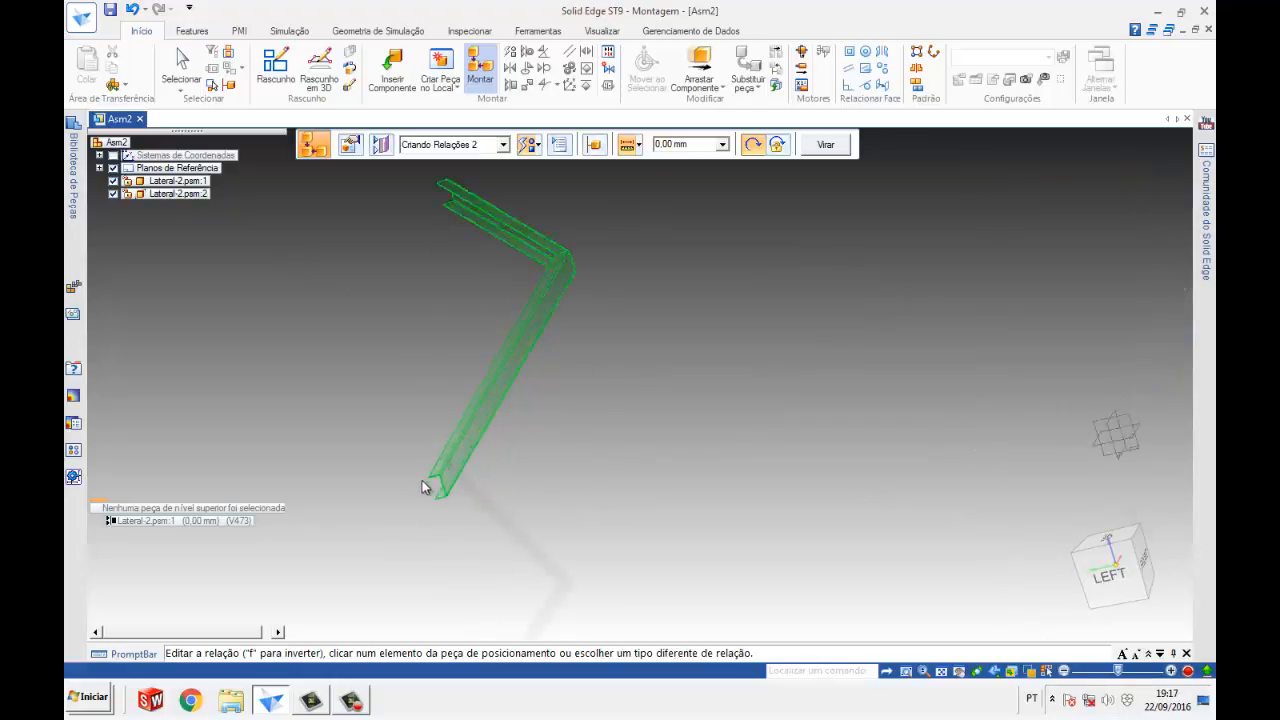
click(485, 413)
scroll(497, 413, down, 5)
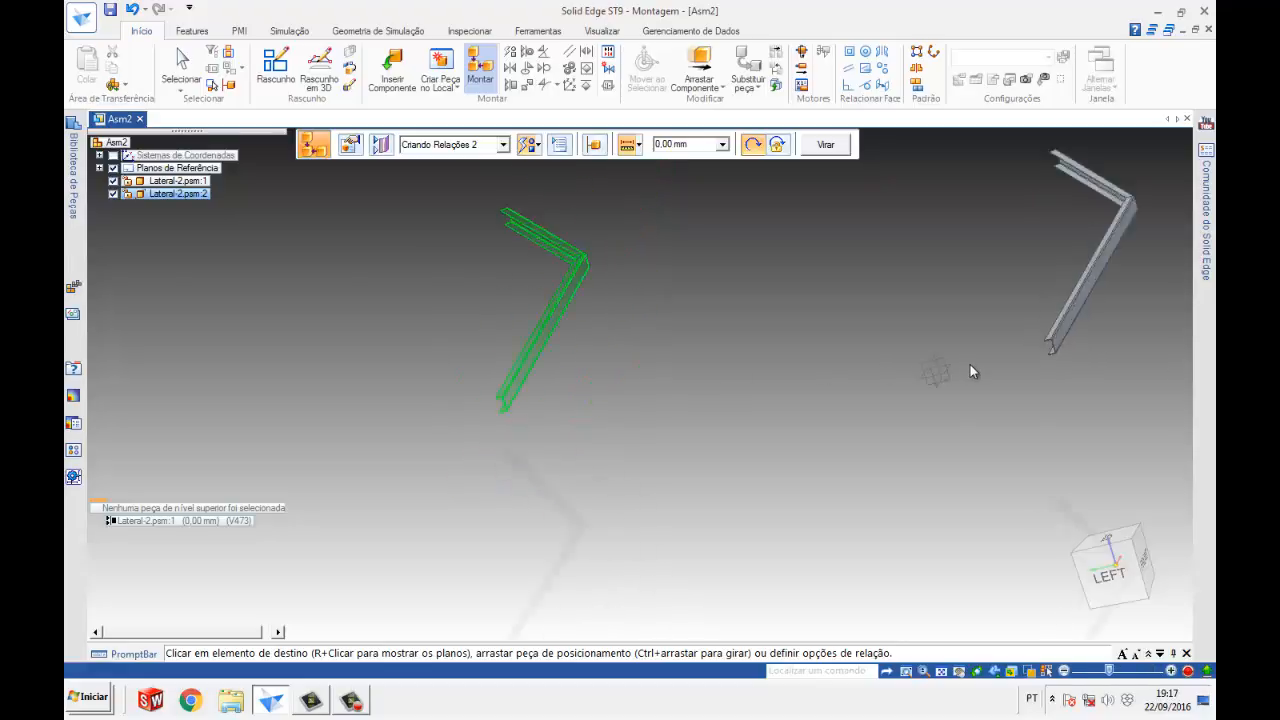
scroll(968, 370, up, 3)
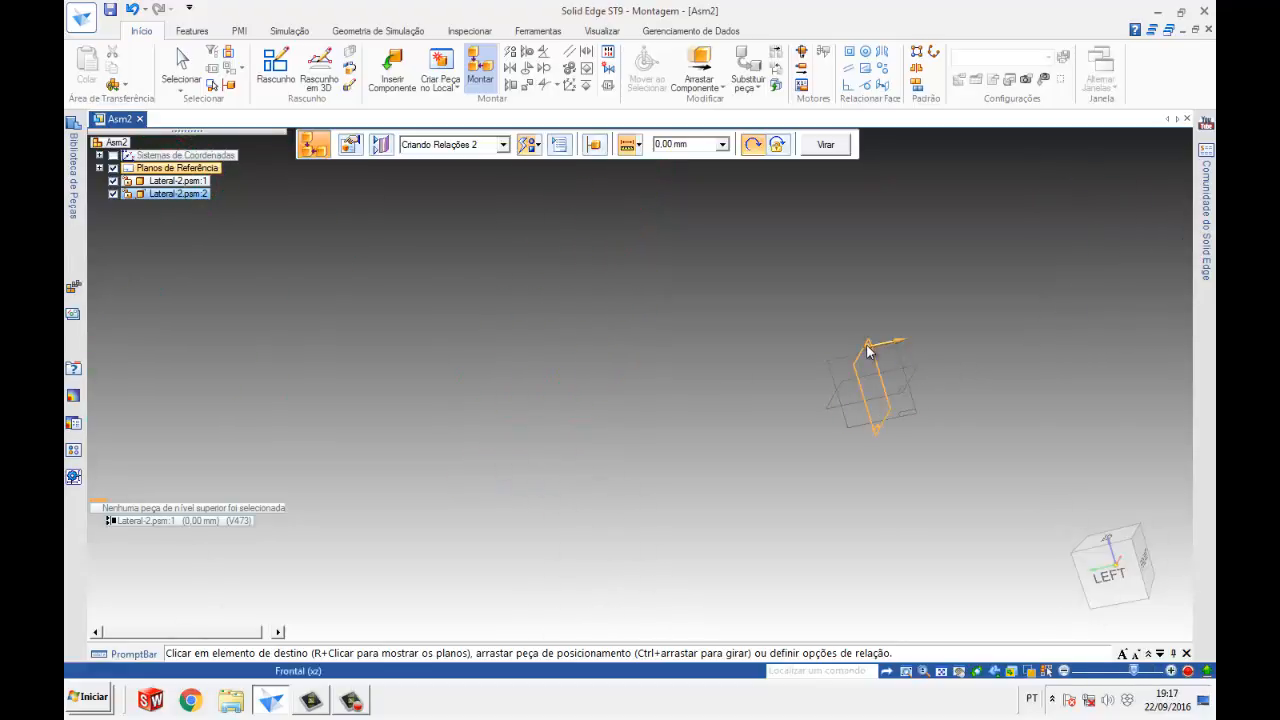
scroll(866, 352, up, 5)
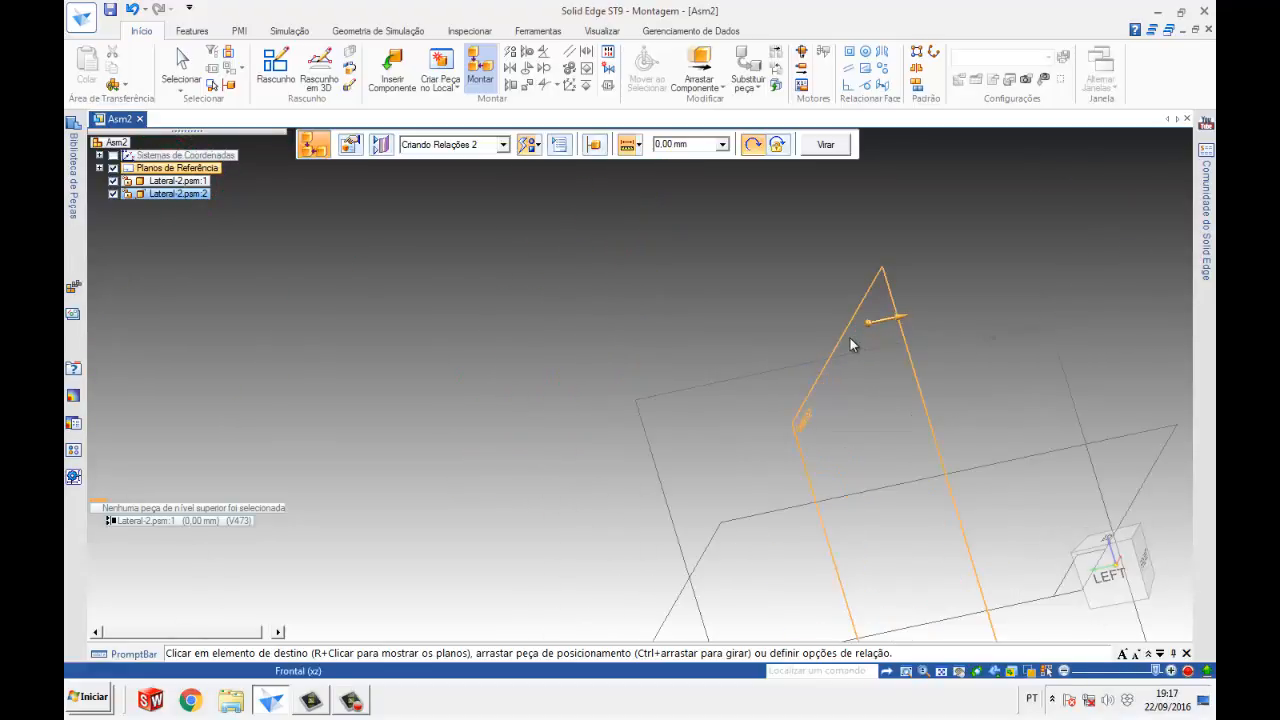
middle_drag(848, 340, 811, 323)
scroll(808, 320, down, 1)
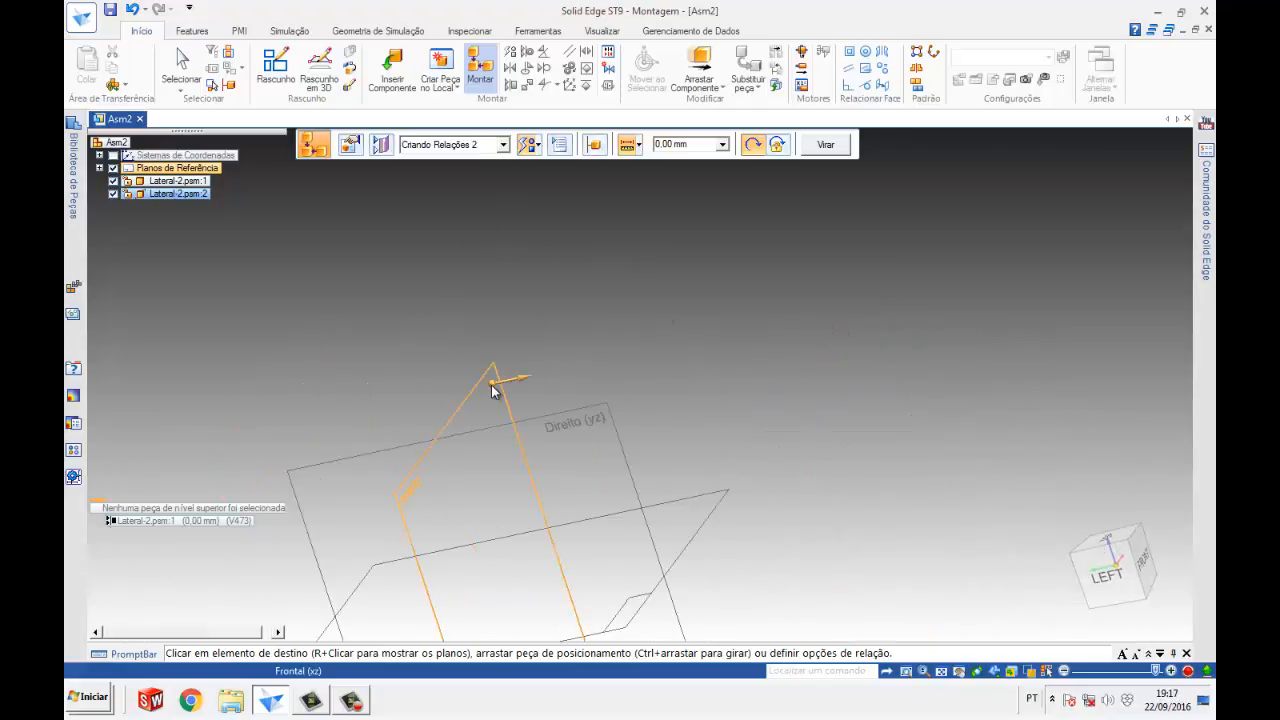
click(493, 390)
- Flip the second Lateral-2's relationship to the Frontal (xz) plane so its flanges face the opposite direction
scroll(709, 375, down, 5)
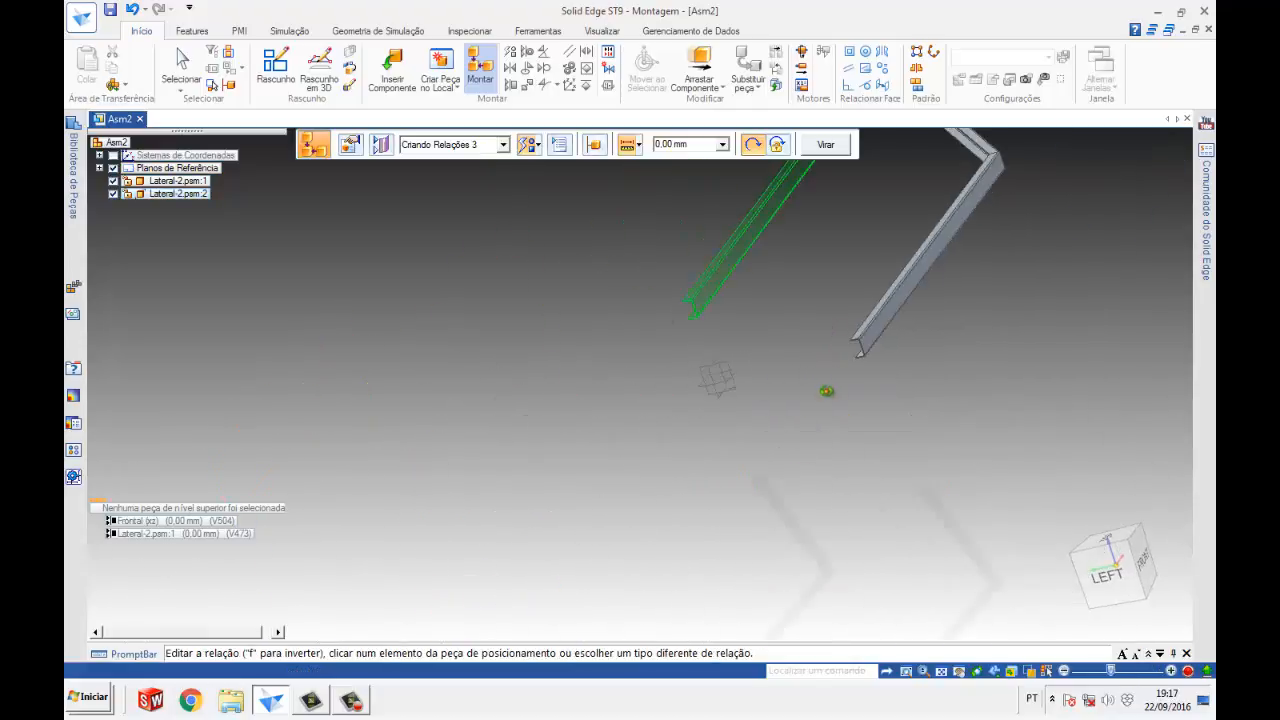
middle_drag(826, 391, 860, 370)
scroll(822, 280, up, 4)
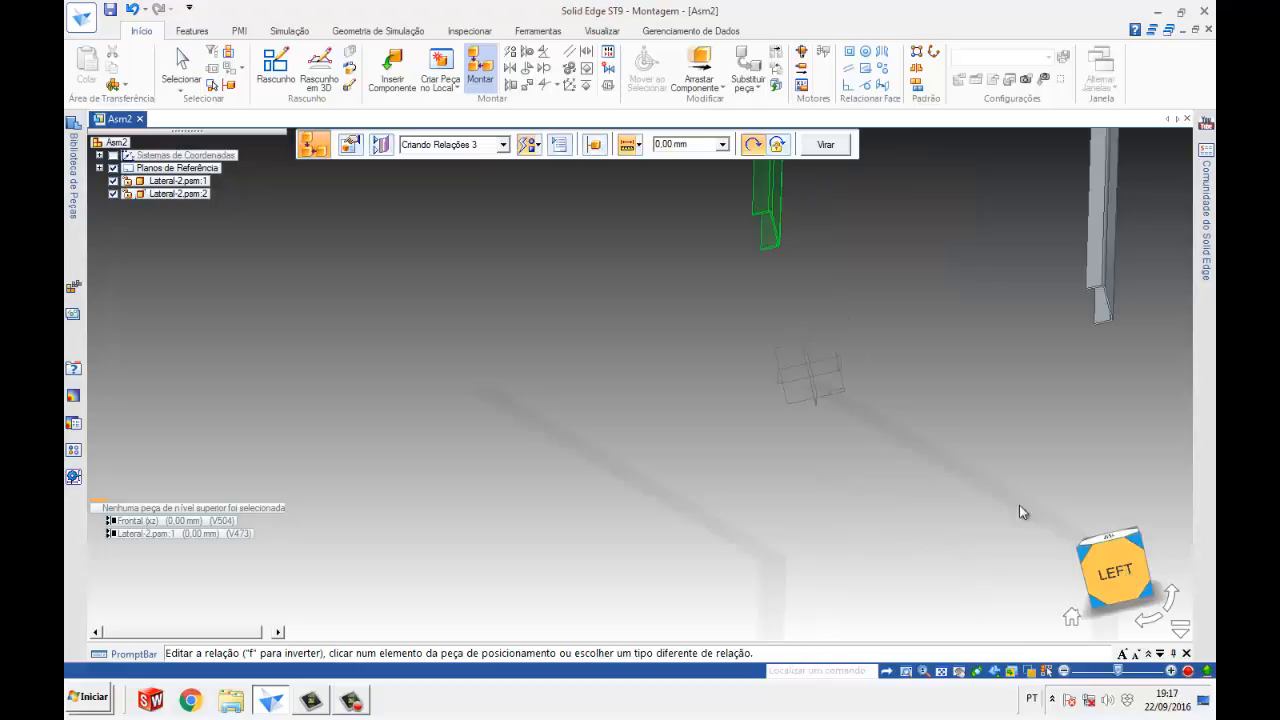
key(ctrl+l)
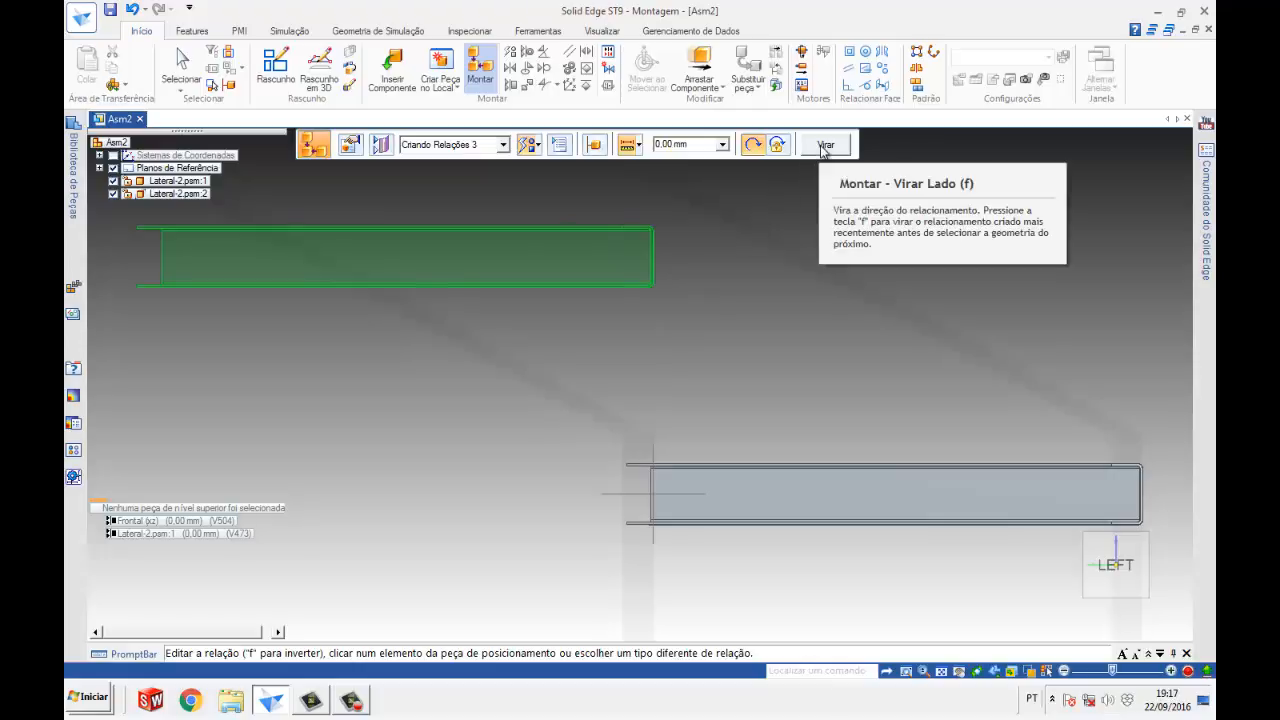
click(825, 148)
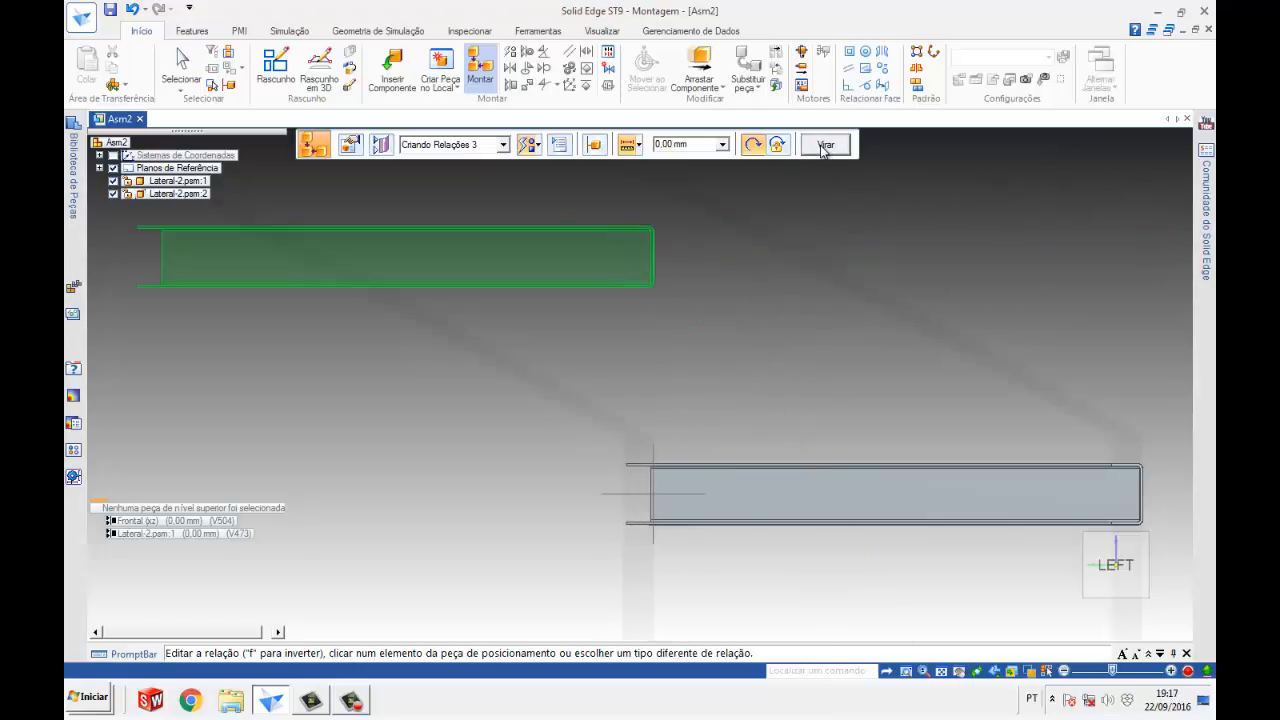
click(824, 148)
click(825, 146)
click(825, 148)
- Compare the orientation of the two Lateral-2 parts in 3D and from the left view
scroll(741, 346, down, 3)
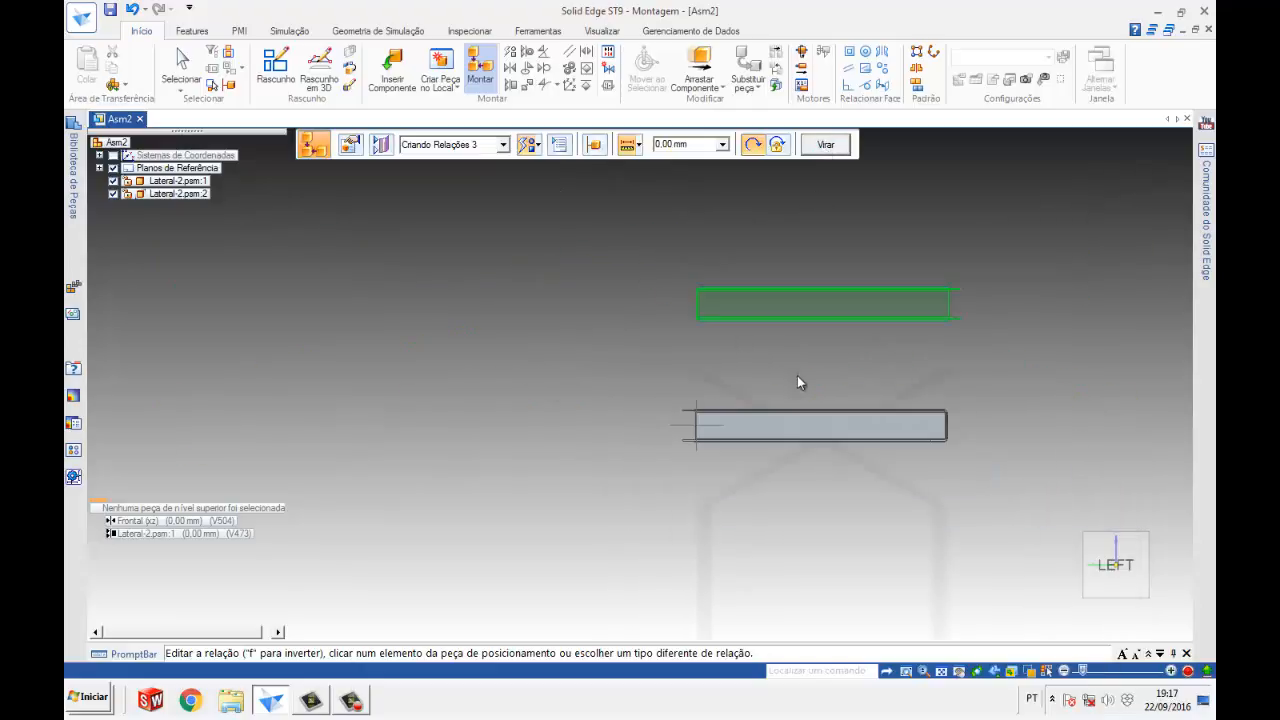
middle_drag(799, 380, 809, 239)
middle_drag(806, 371, 814, 220)
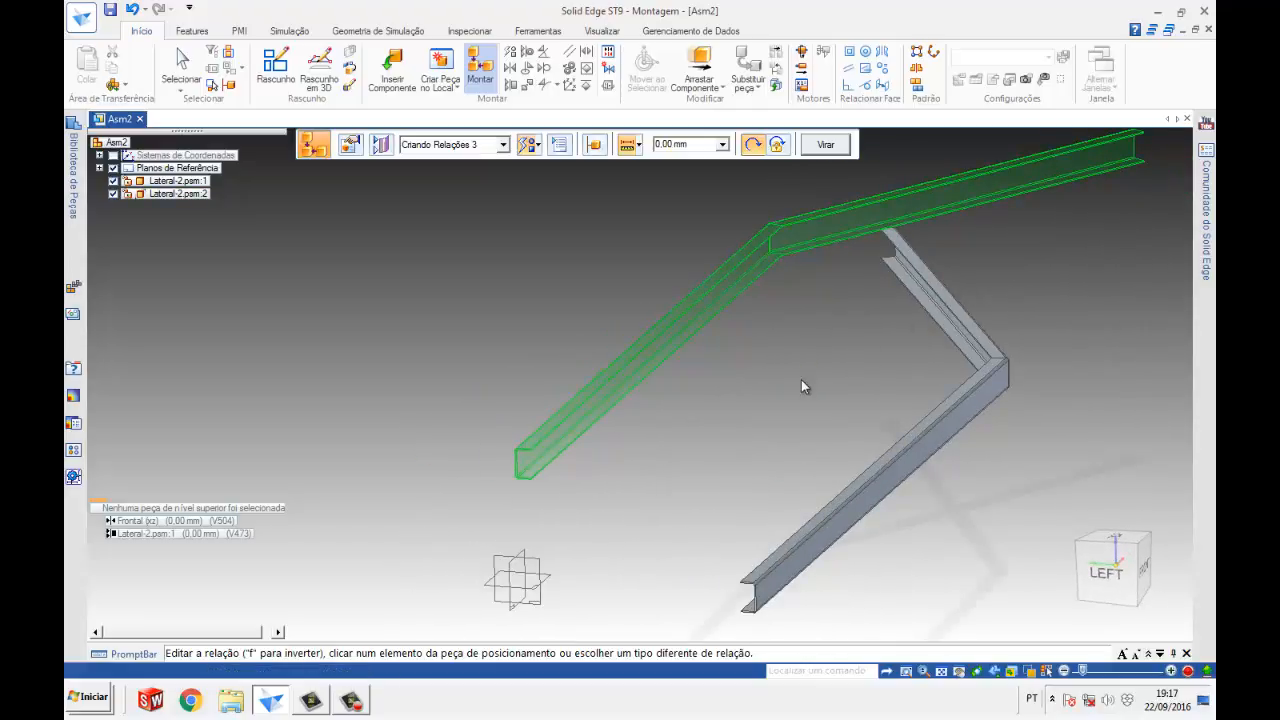
middle_drag(802, 380, 830, 262)
click(1110, 576)
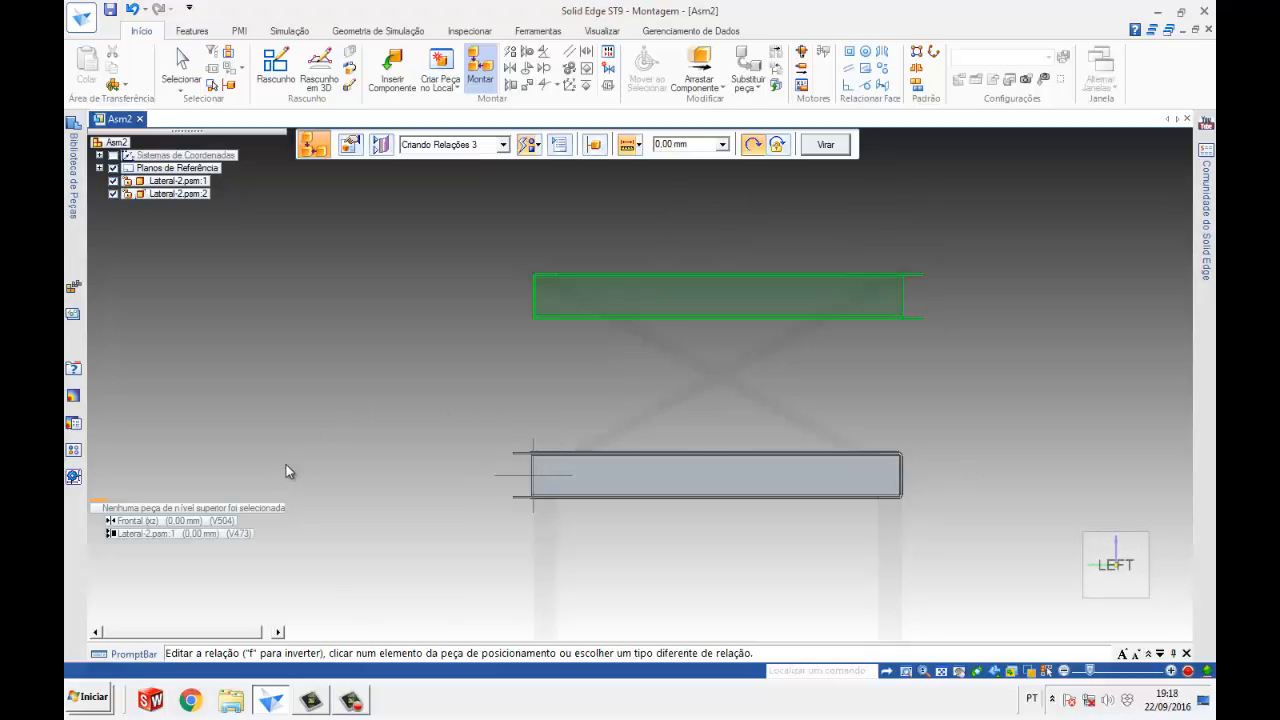
- Set the offset of the second Lateral-2's relationship to the Frontal (xz) plane to -600 mm
click(682, 149)
text(-600)
key(Return)
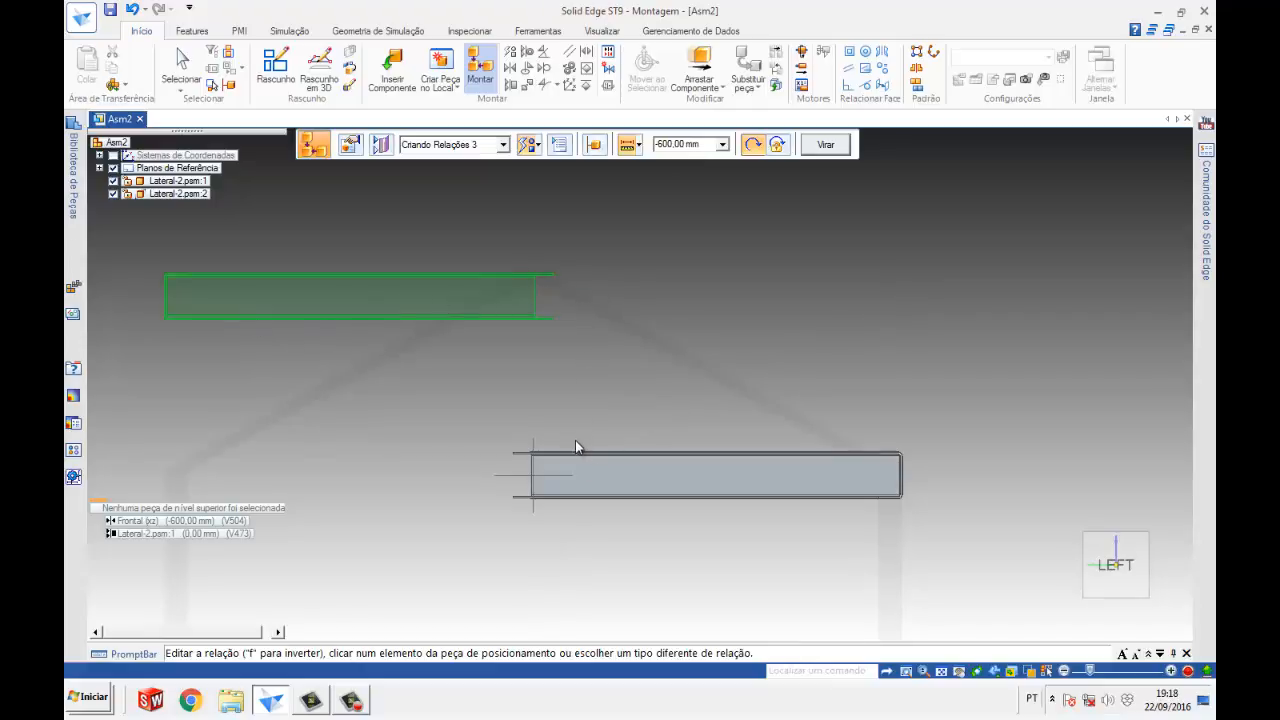
scroll(575, 441, down, 3)
middle_drag(683, 366, 684, 423)
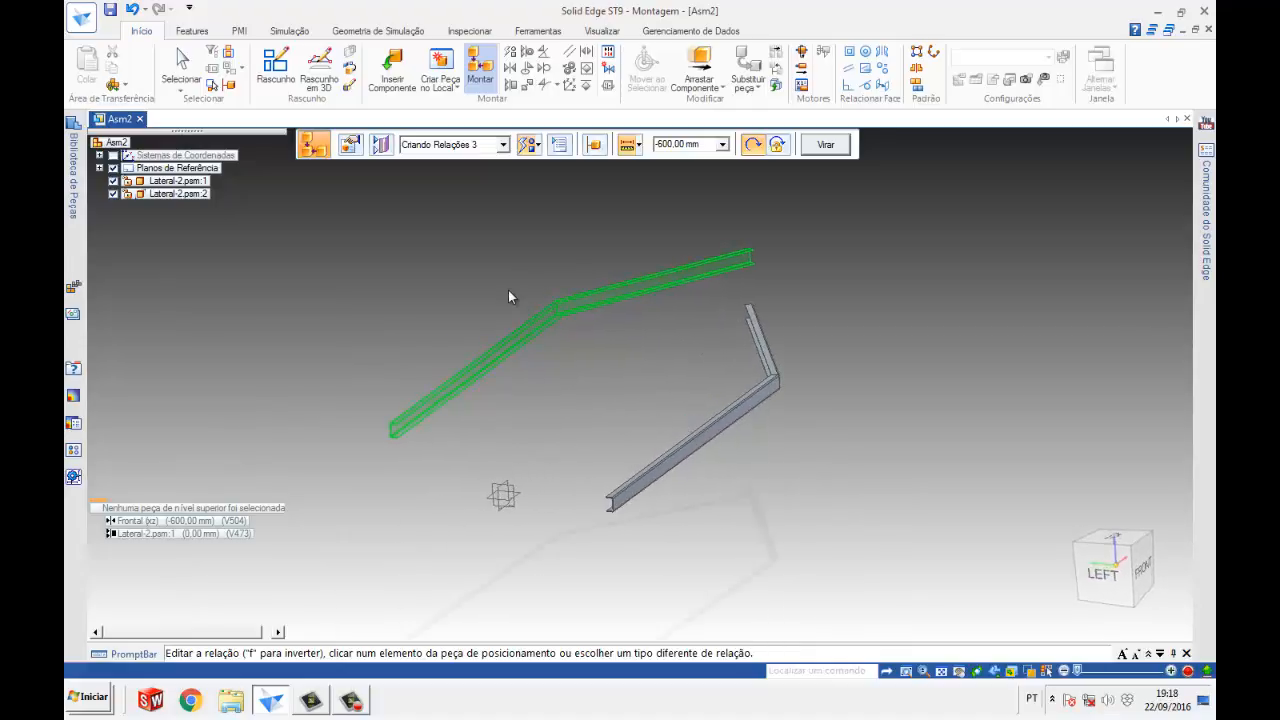
- Show the second Lateral-2's own reference planes and relate its Superior (xy) plane to the assembly's Superior (xy) plane
click(383, 147)
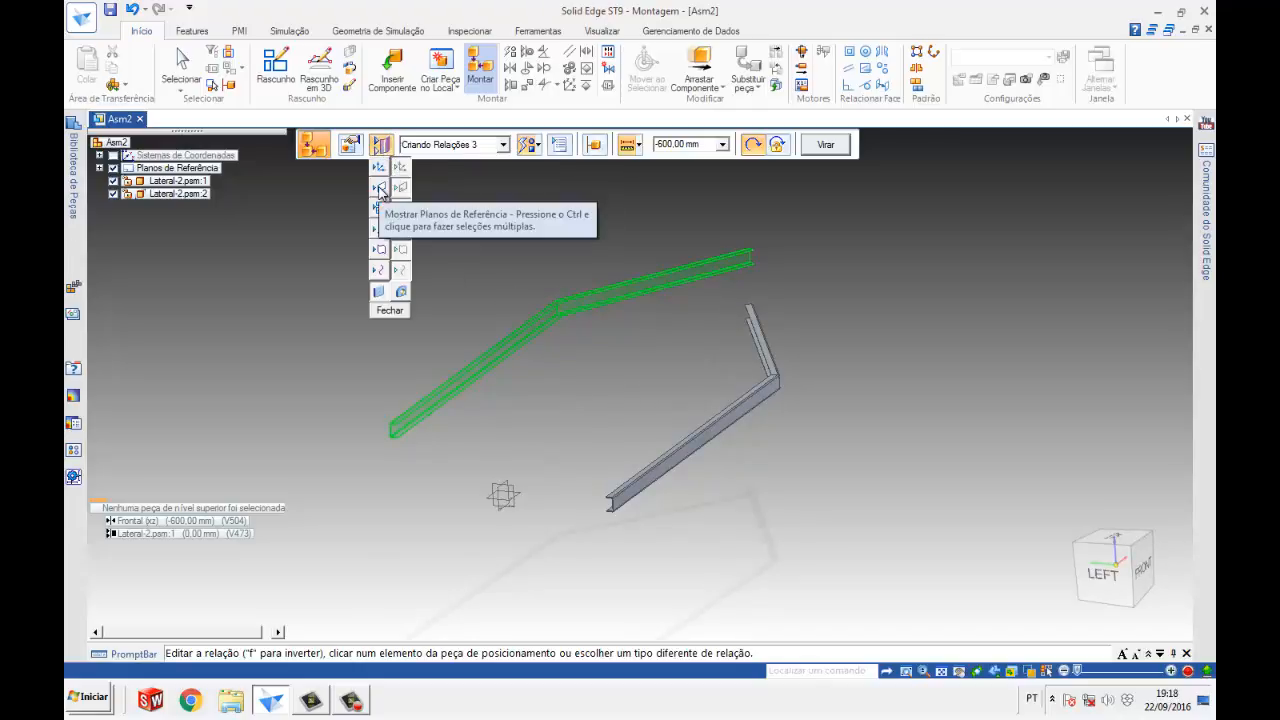
click(378, 188)
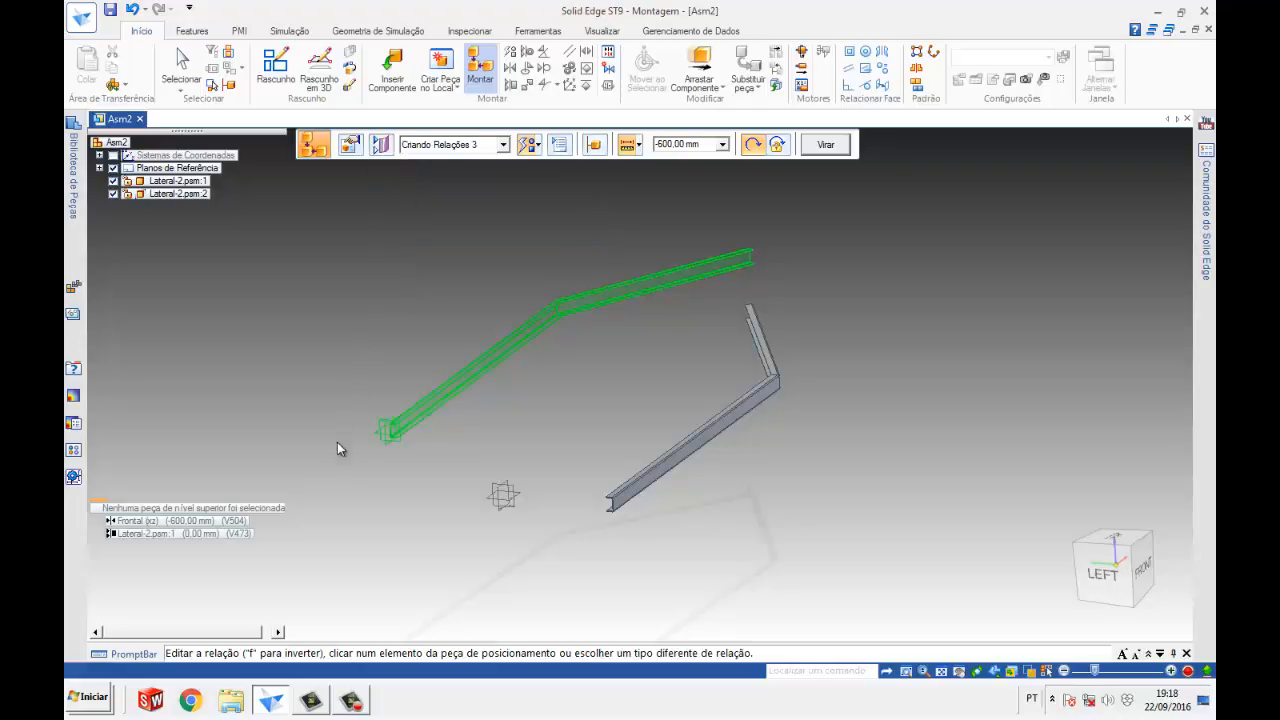
scroll(338, 450, up, 5)
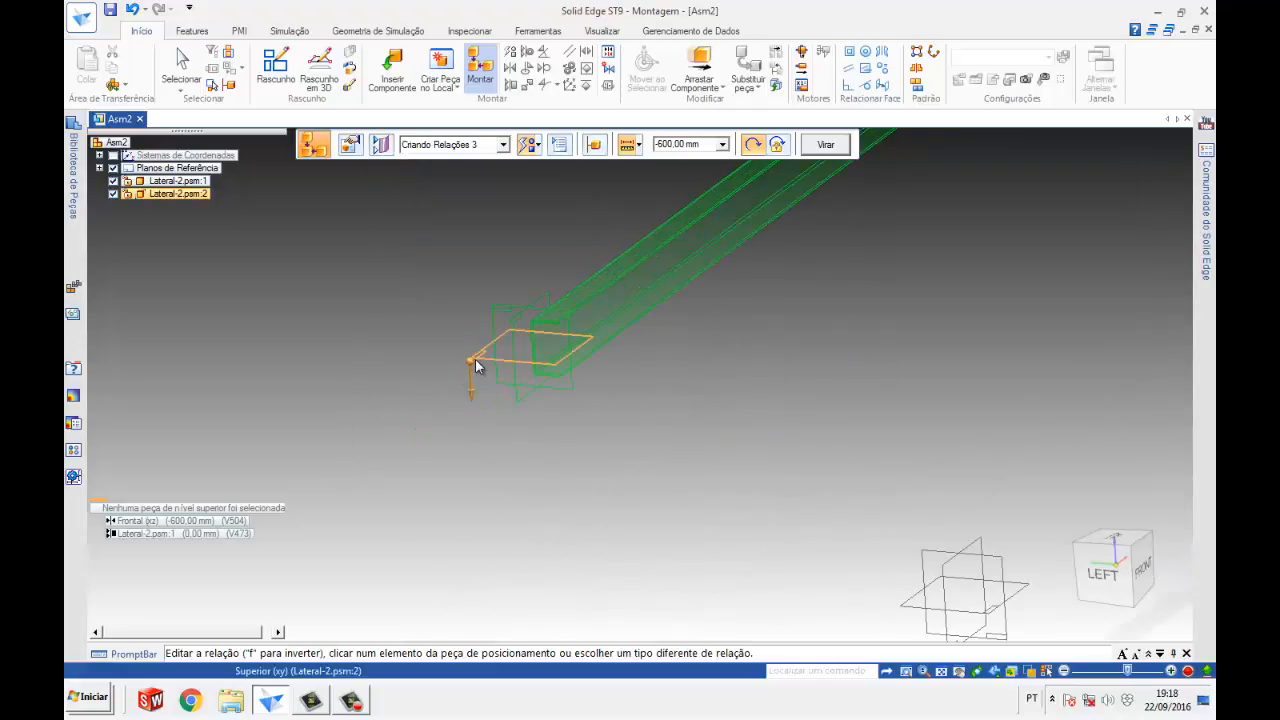
scroll(478, 358, up, 3)
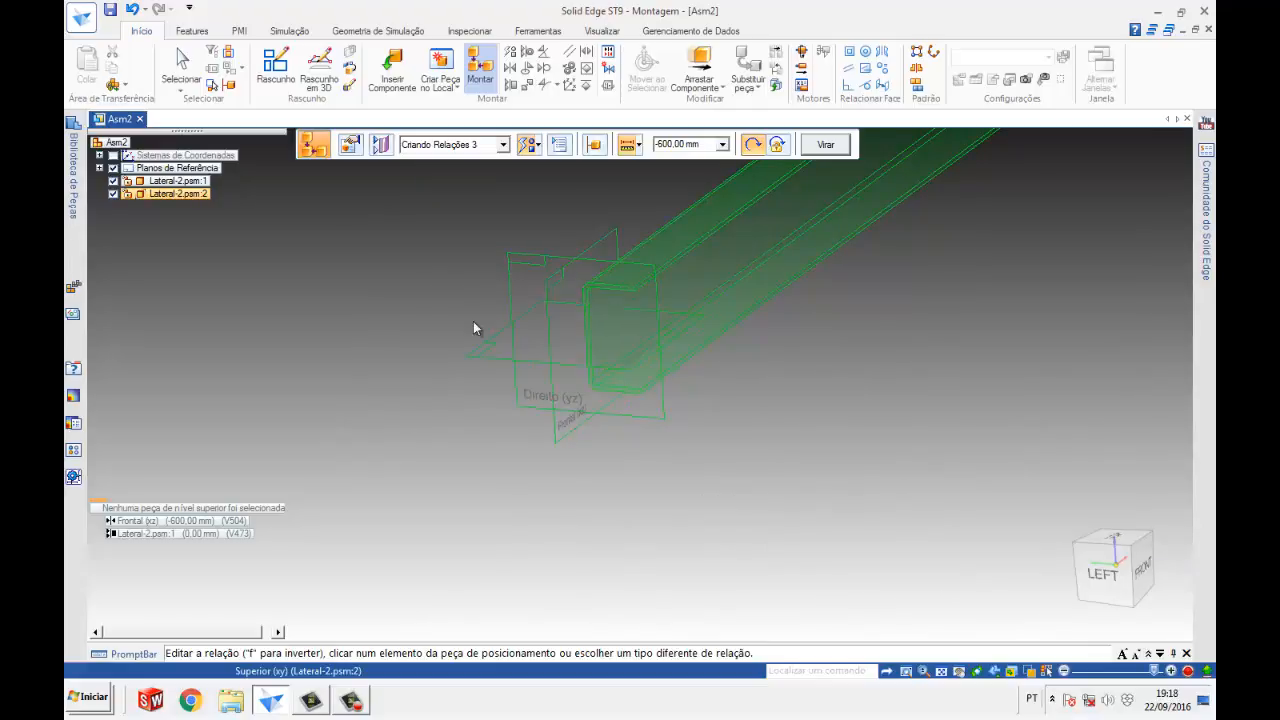
click(474, 322)
scroll(581, 377, down, 3)
scroll(741, 416, up, 4)
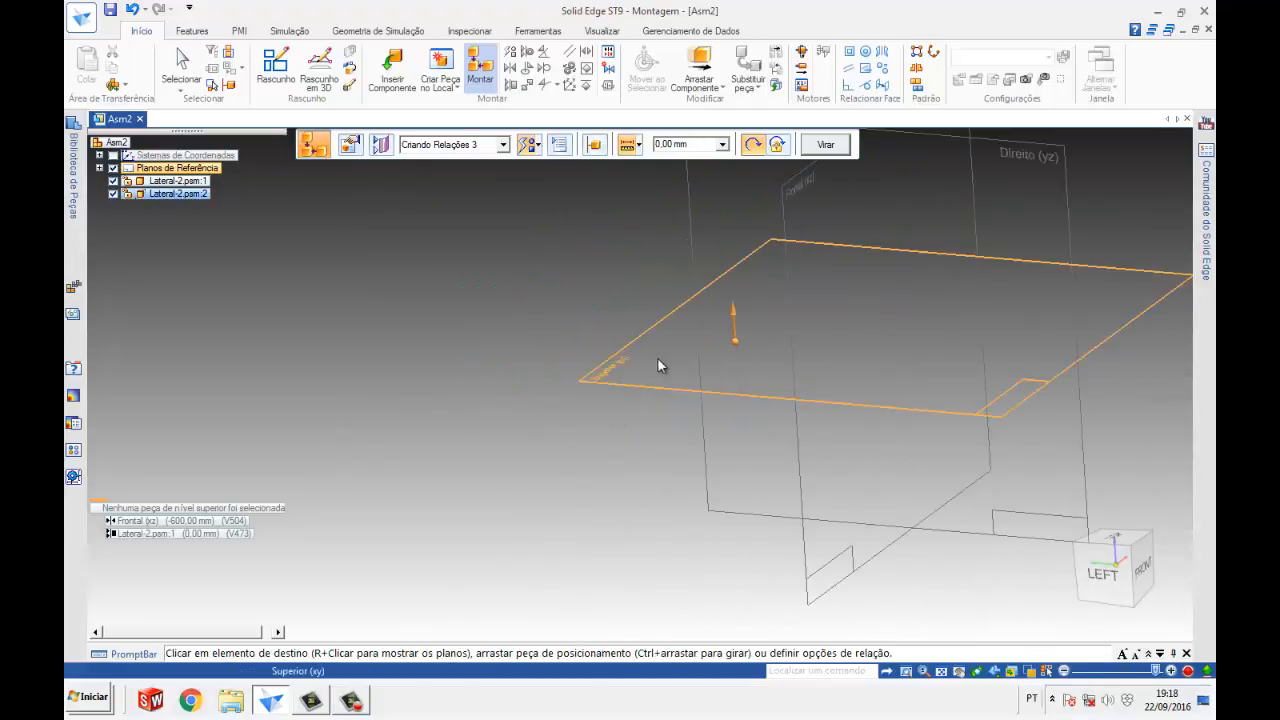
click(631, 368)
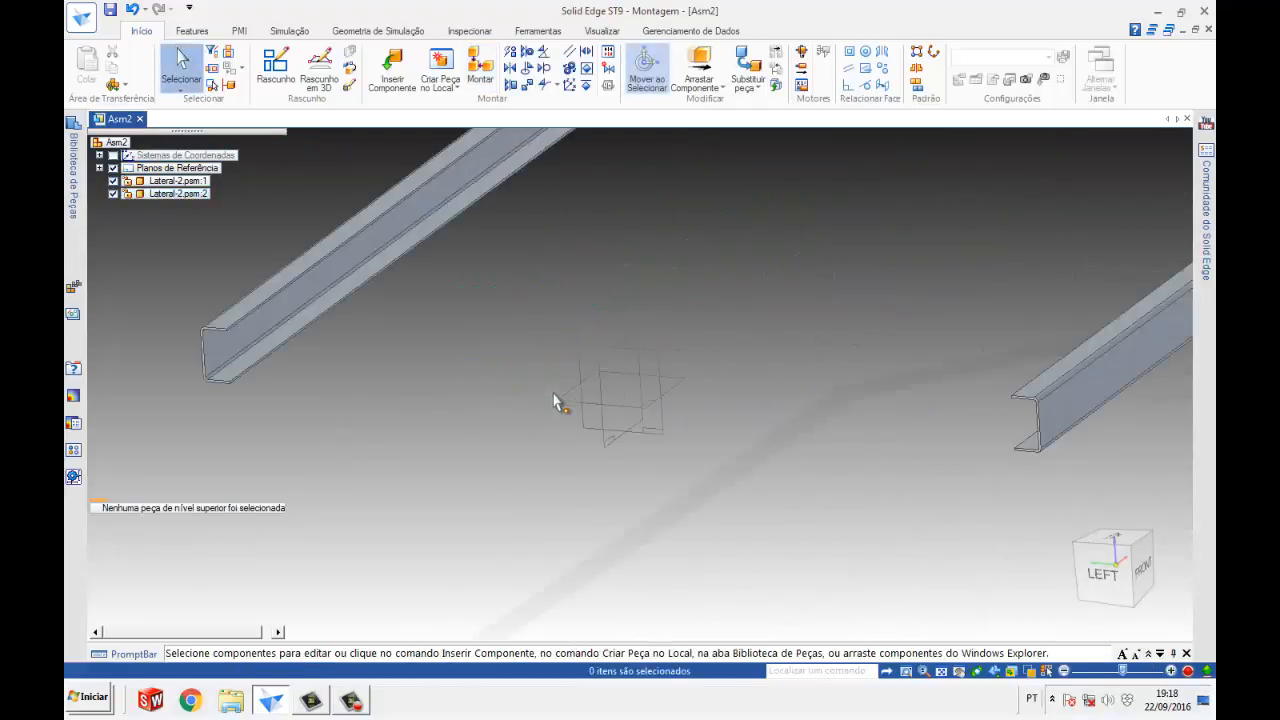
- Examine the alignment of the two Lateral-2 parts from the left view and in 3D, including where their ends meet
scroll(533, 409, down, 2)
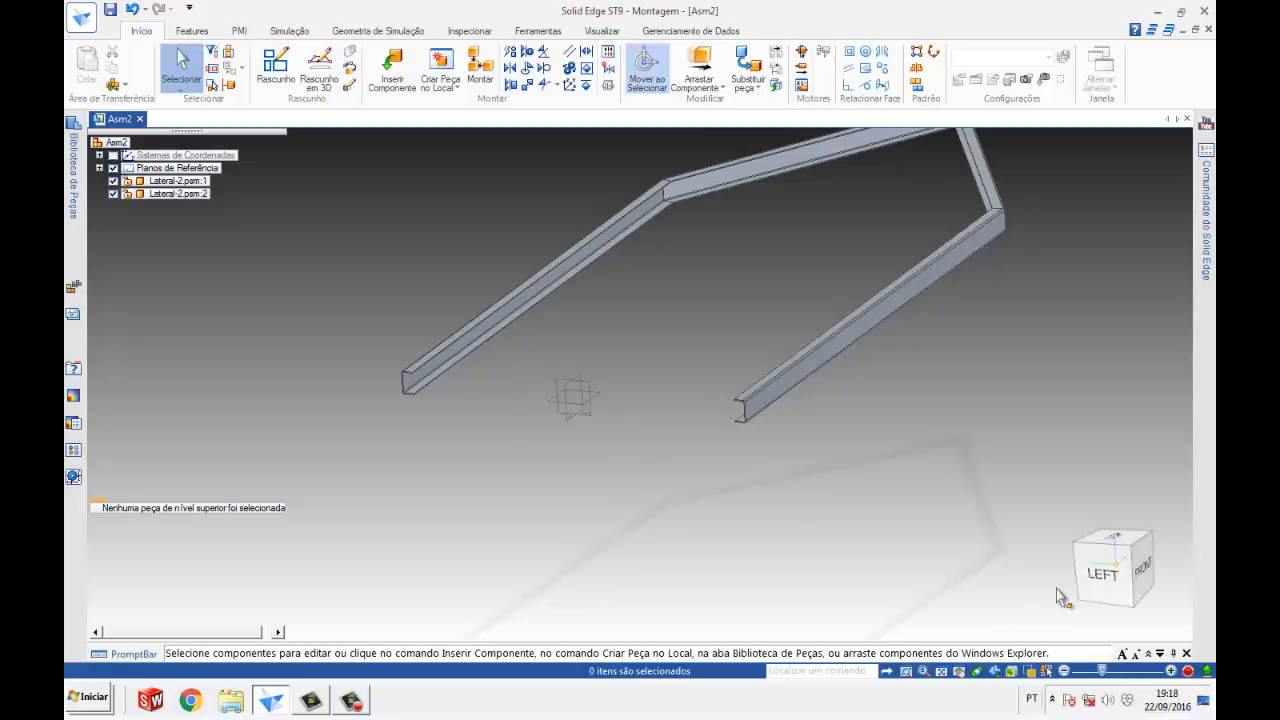
click(1099, 588)
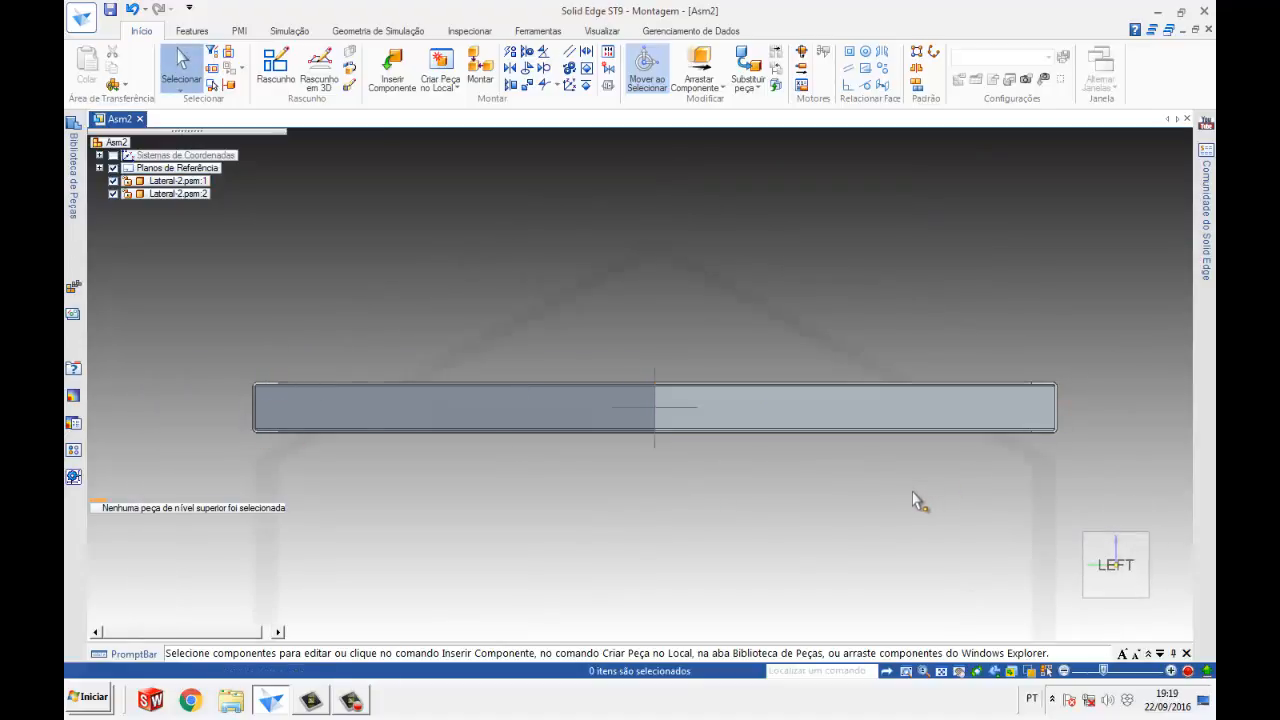
scroll(914, 495, down, 4)
middle_drag(868, 506, 796, 568)
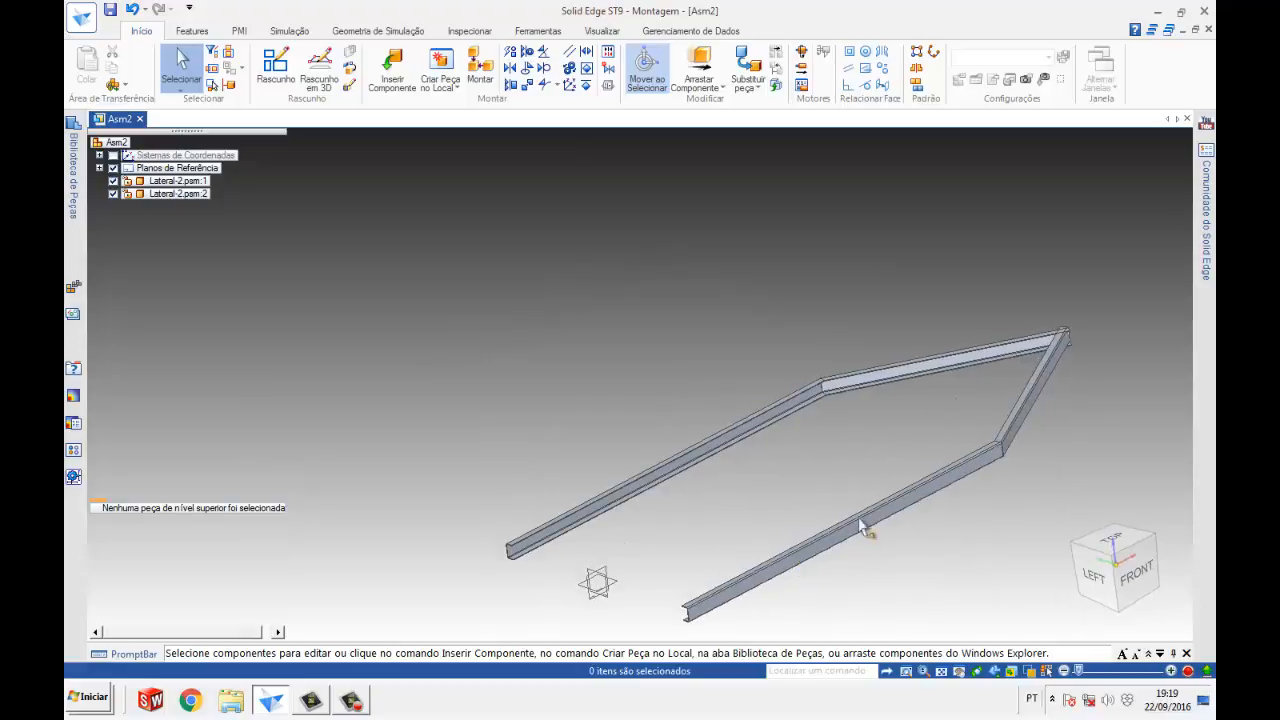
scroll(1075, 350, up, 5)
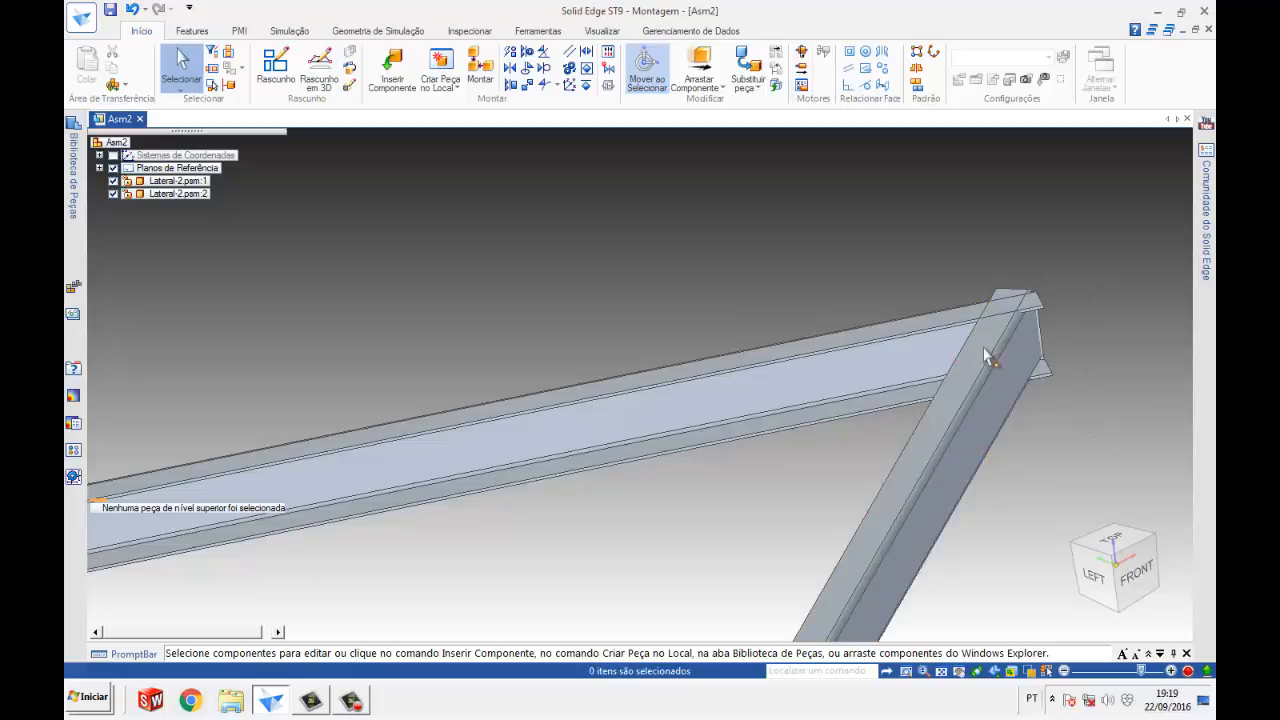
scroll(886, 272, down, 6)
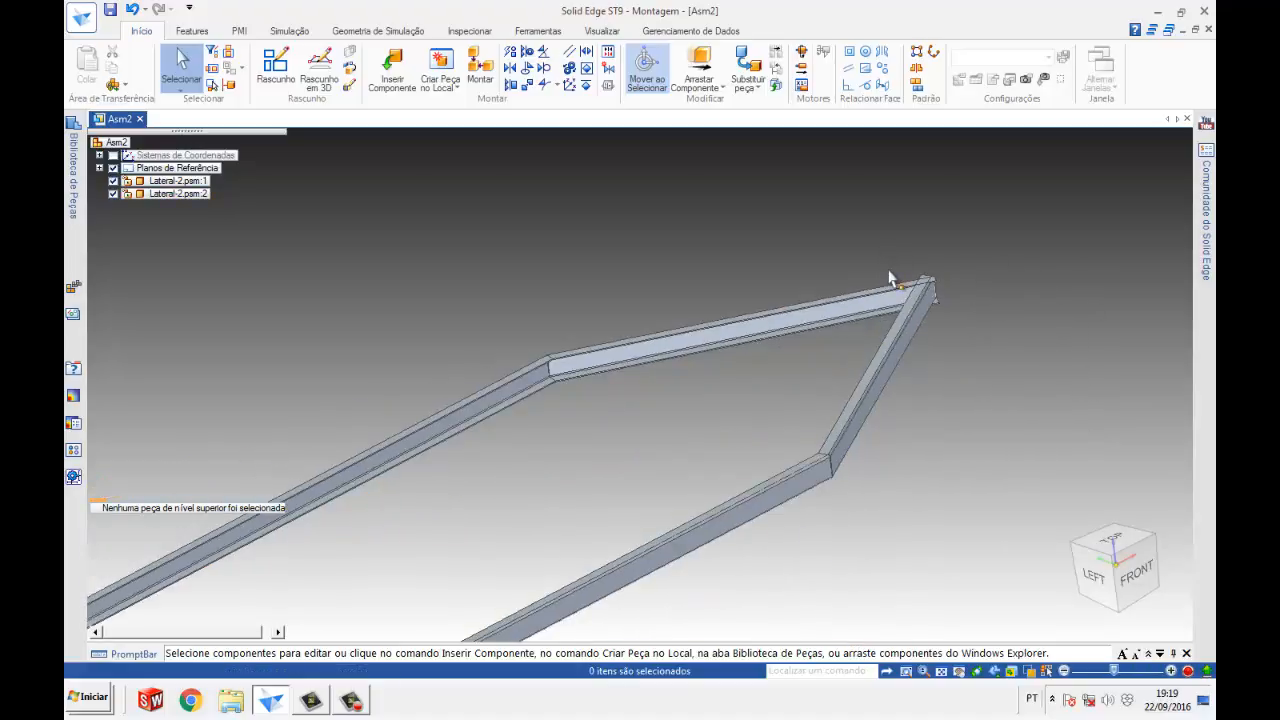
middle_drag(751, 374, 666, 471)
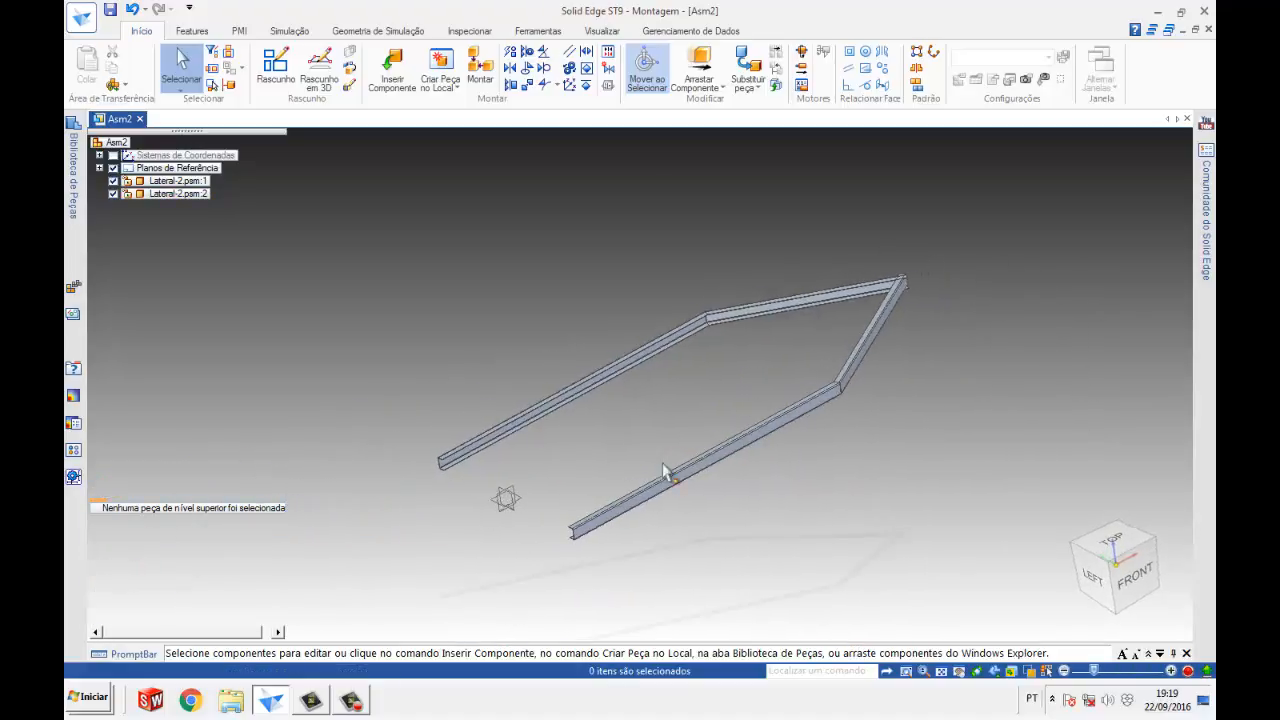
scroll(610, 548, up, 4)
middle_drag(620, 545, 677, 529)
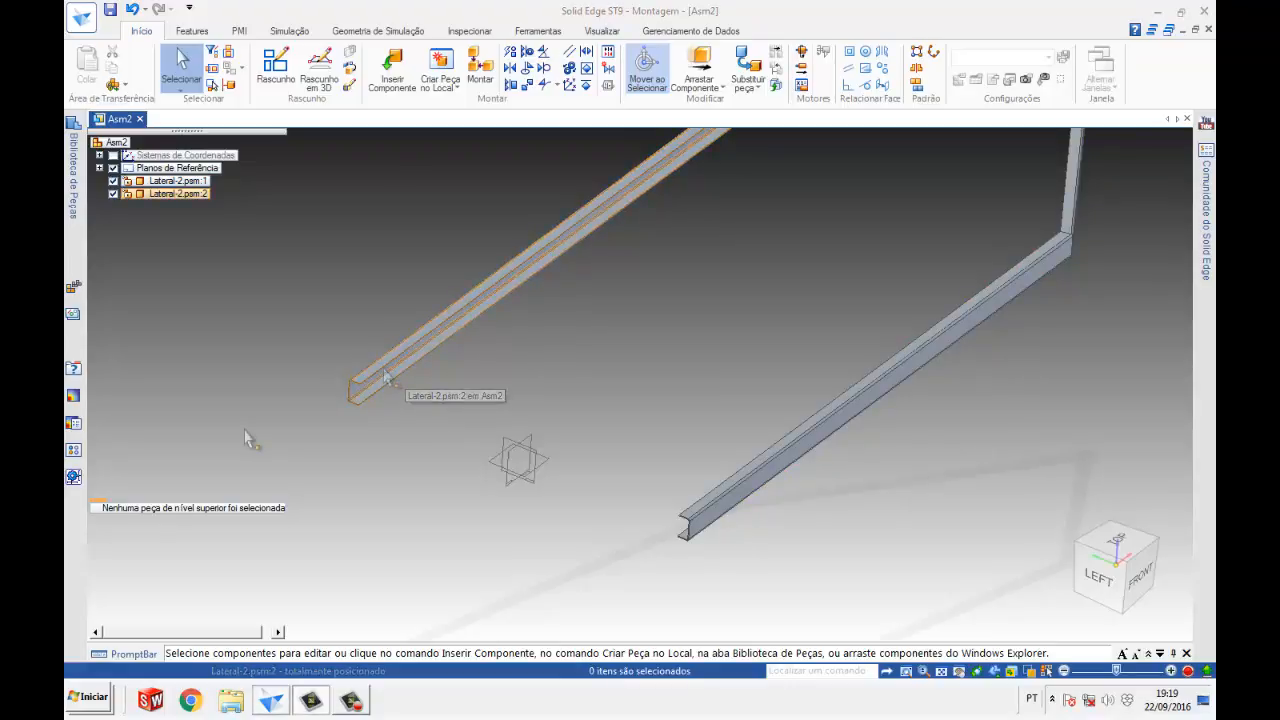
- Measure the minimum distance between the outer web faces of the two Lateral-2 parts and view the detailed values
click(467, 33)
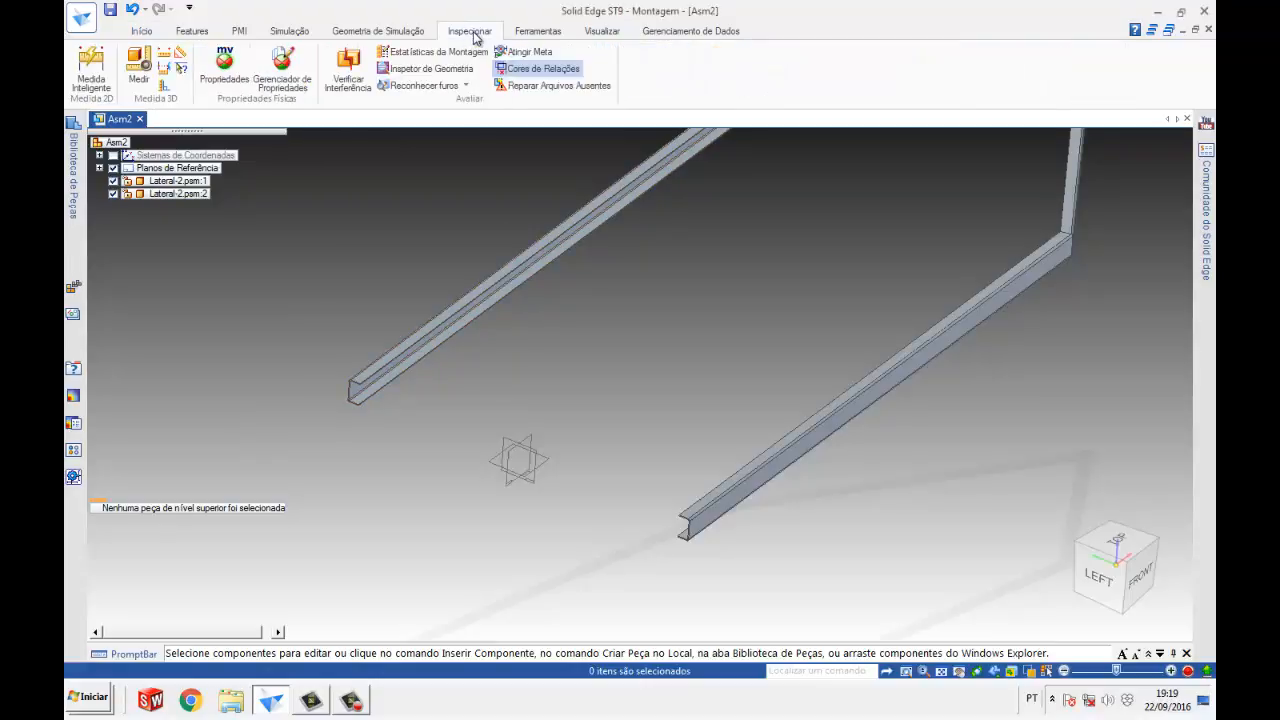
click(167, 70)
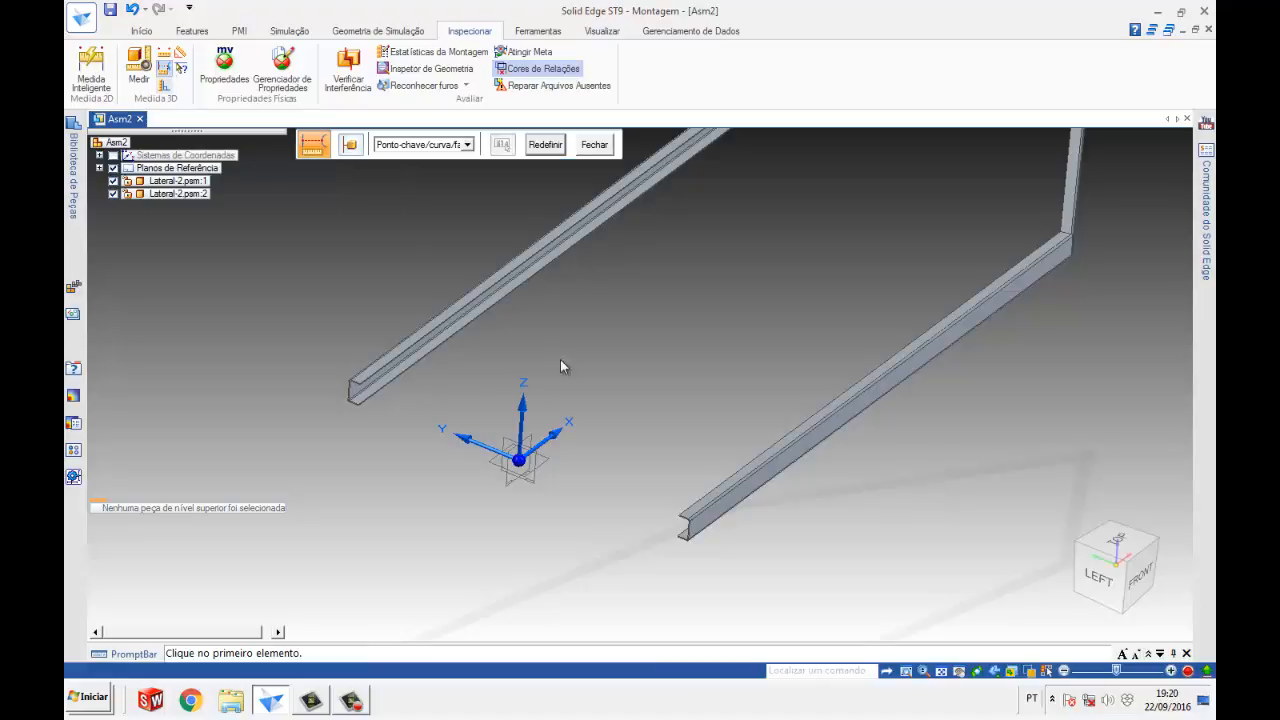
scroll(710, 525, up, 4)
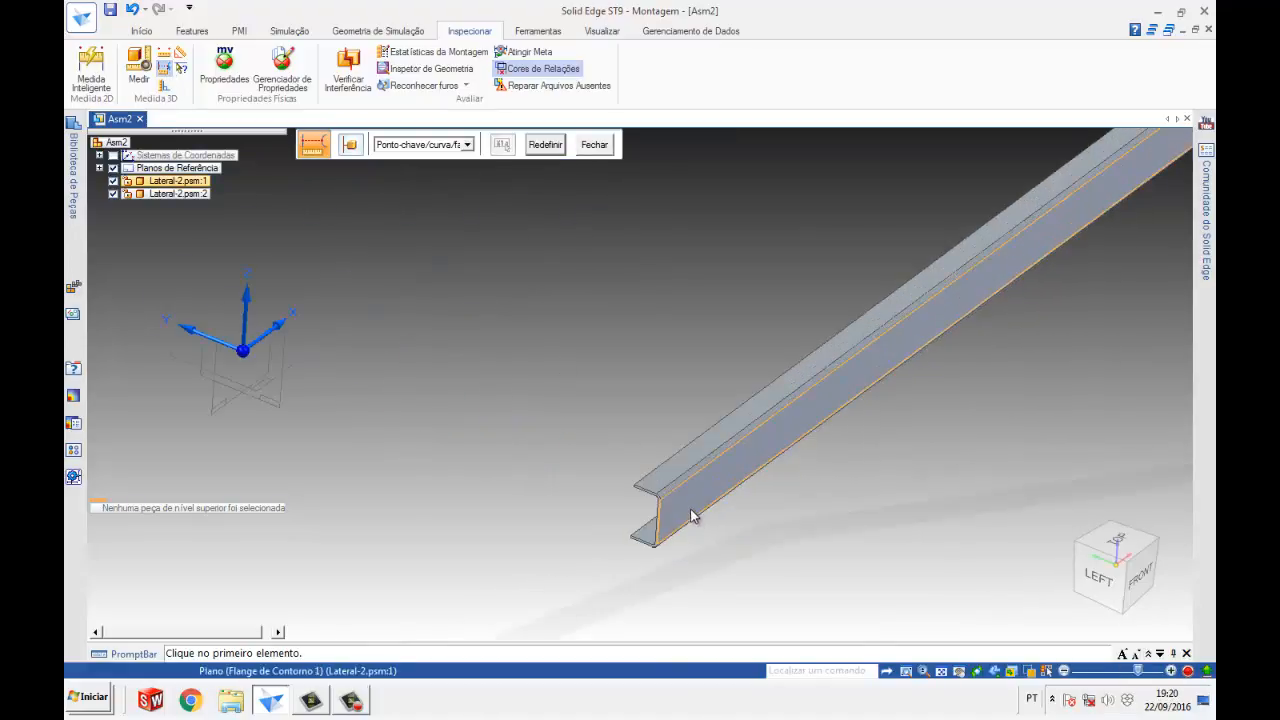
click(689, 514)
scroll(528, 403, down, 5)
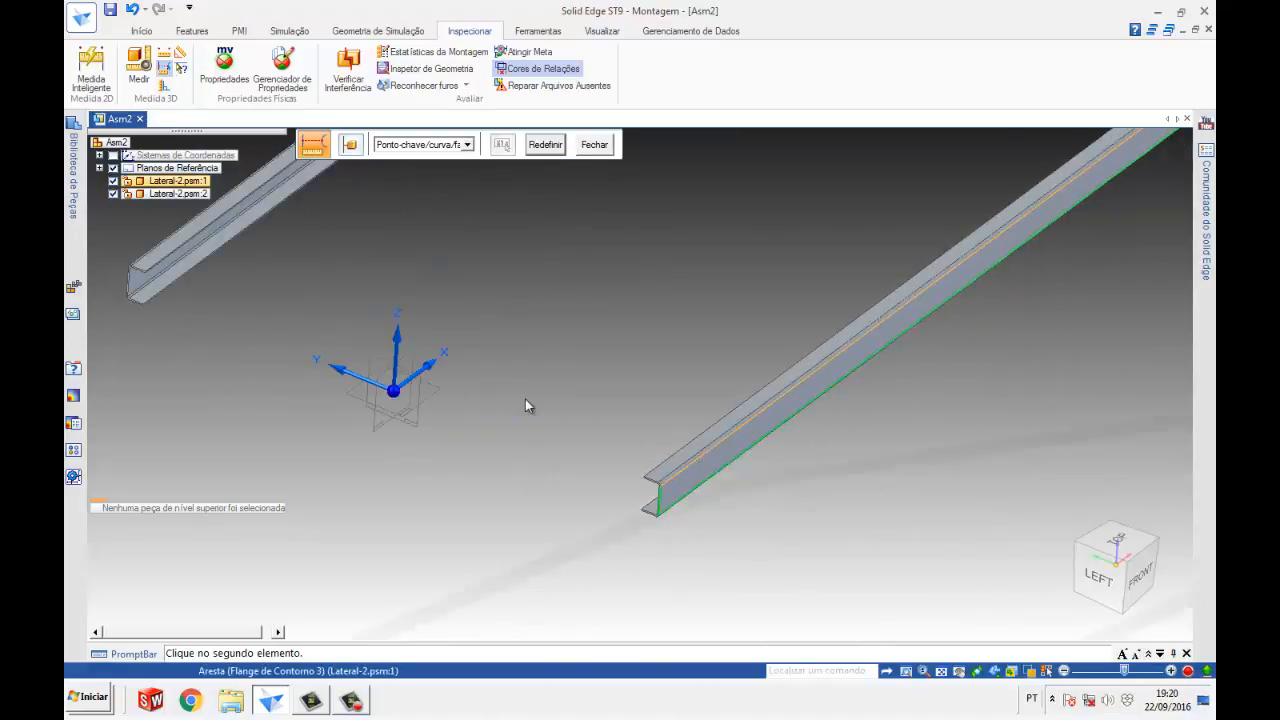
middle_drag(519, 399, 700, 407)
scroll(700, 407, up, 4)
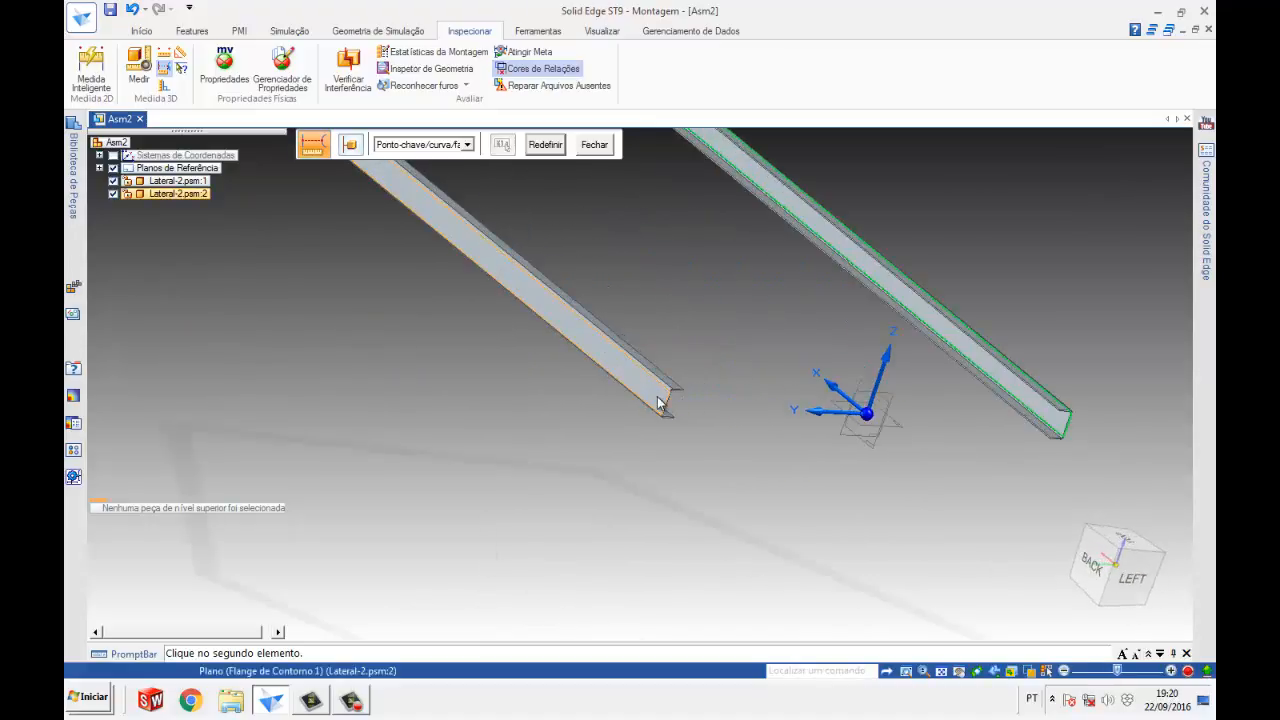
click(660, 400)
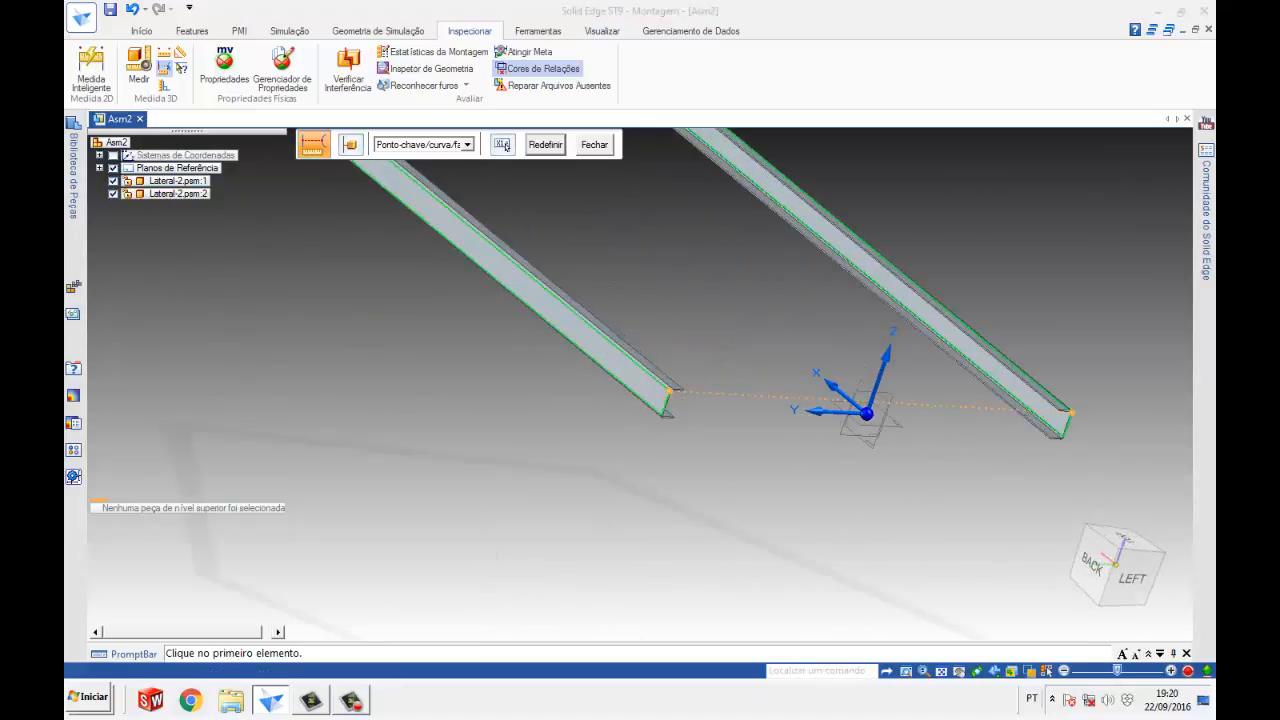
click(503, 145)
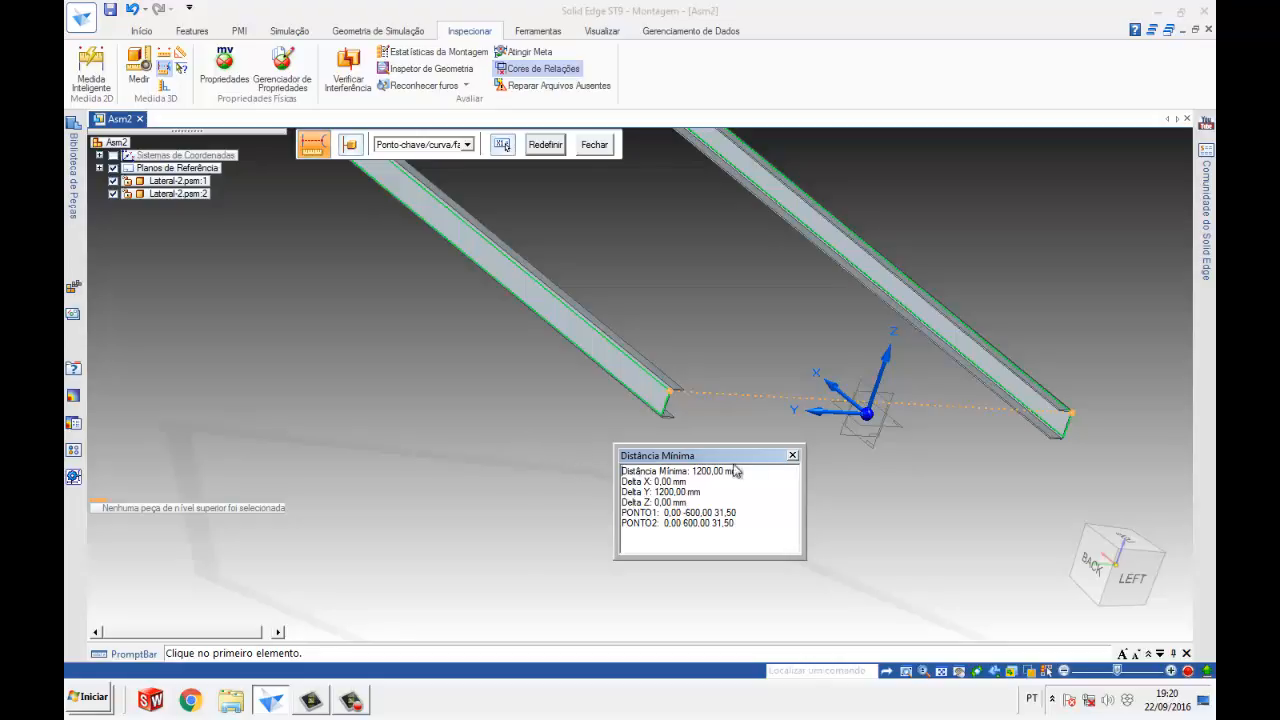
click(793, 457)
- Review each of the second Lateral-2's relationships to the first part and to the Frontal (xz) and Superior (xy) planes
scroll(680, 462, down, 5)
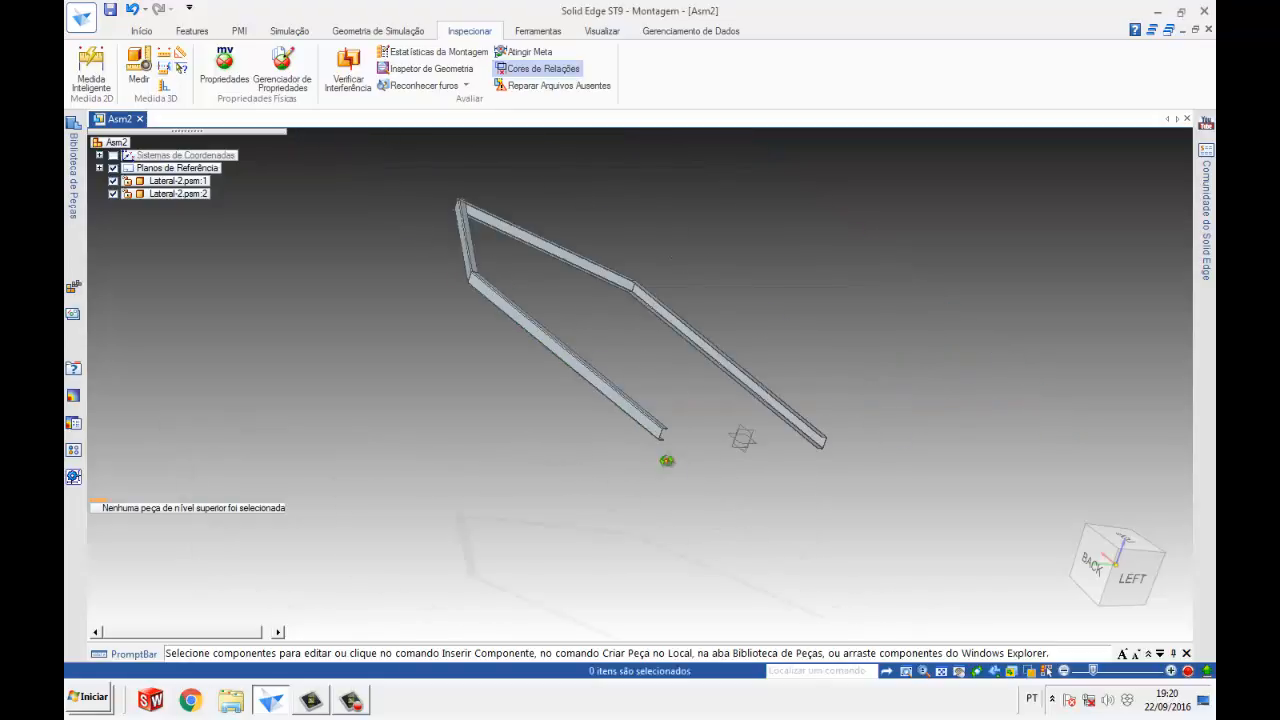
middle_drag(666, 460, 523, 480)
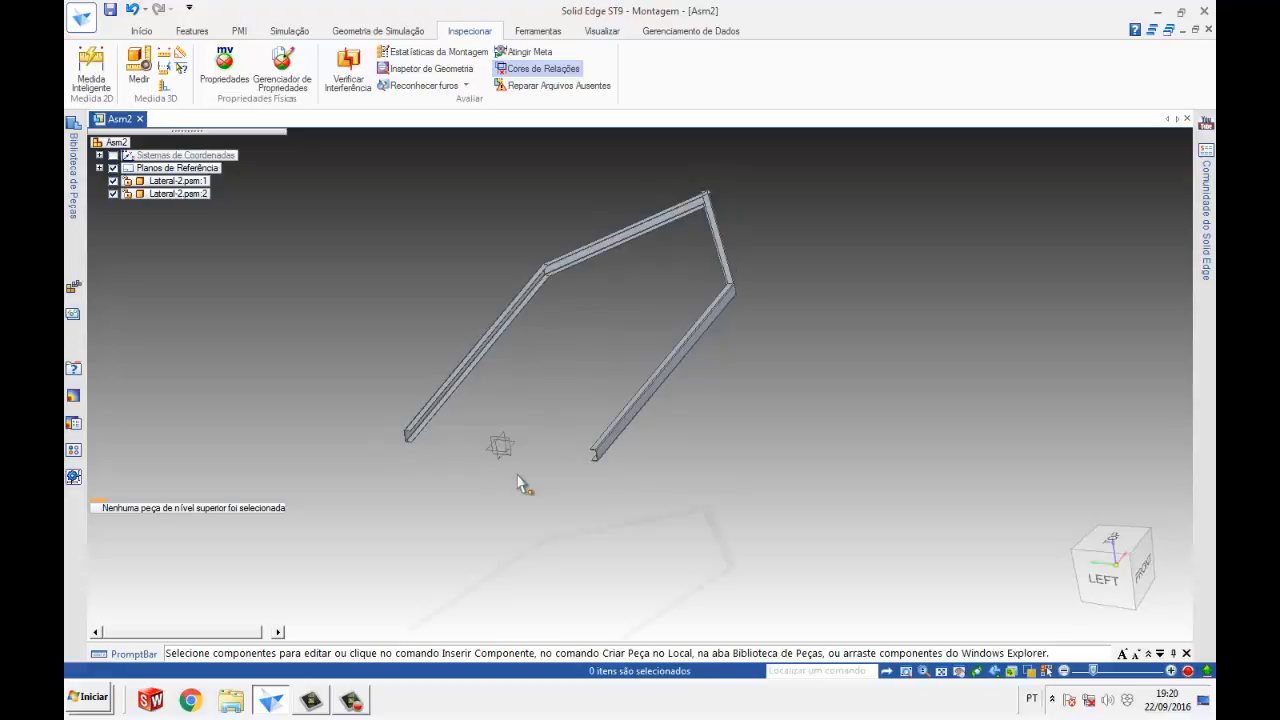
click(168, 195)
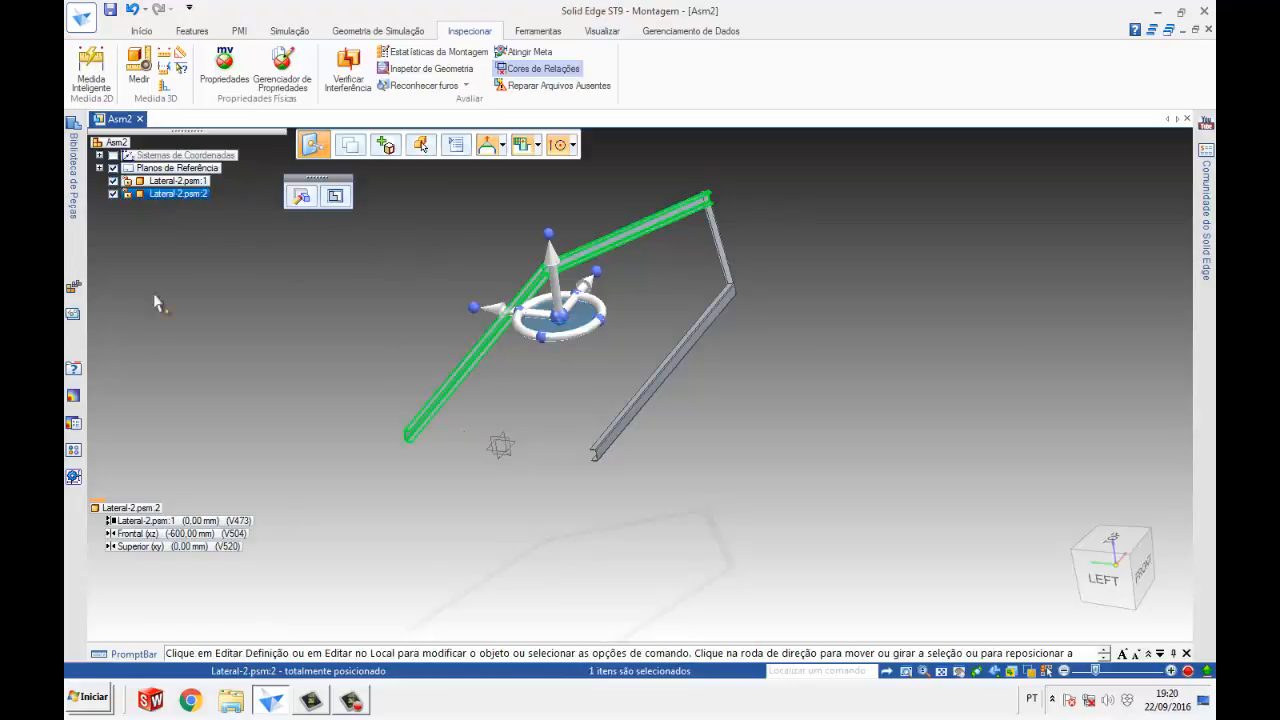
click(140, 521)
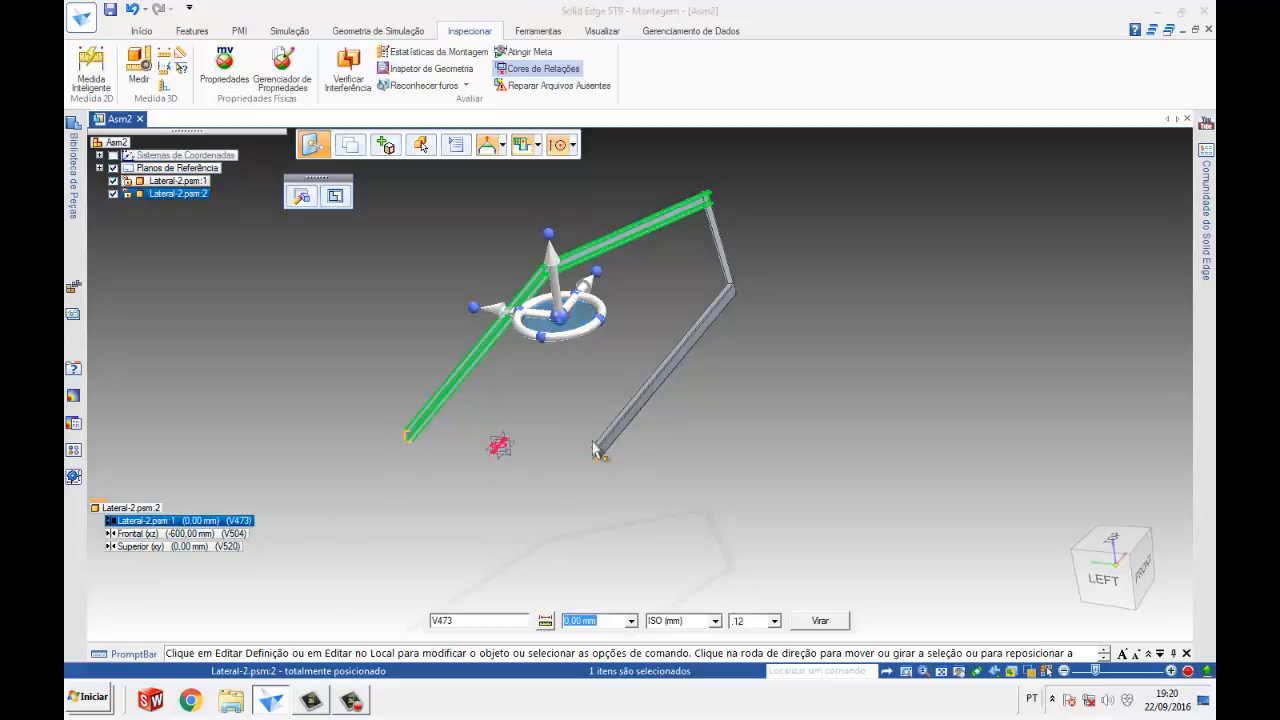
click(148, 537)
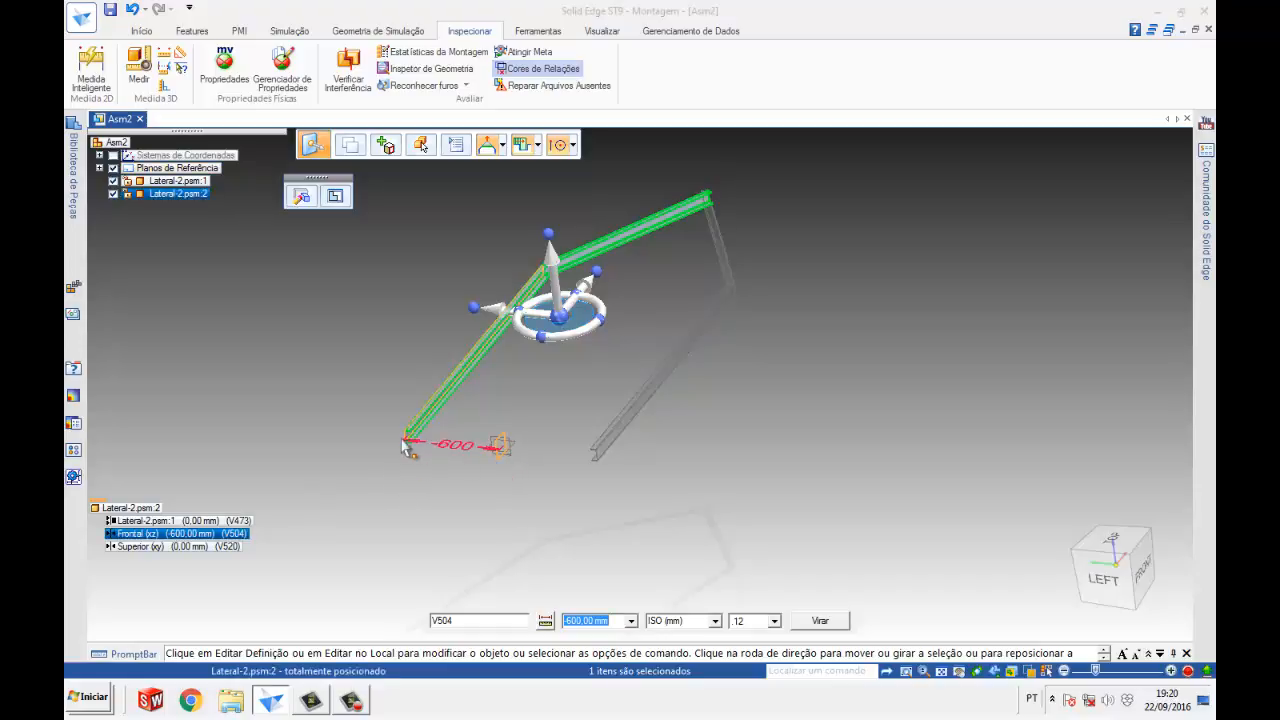
click(135, 547)
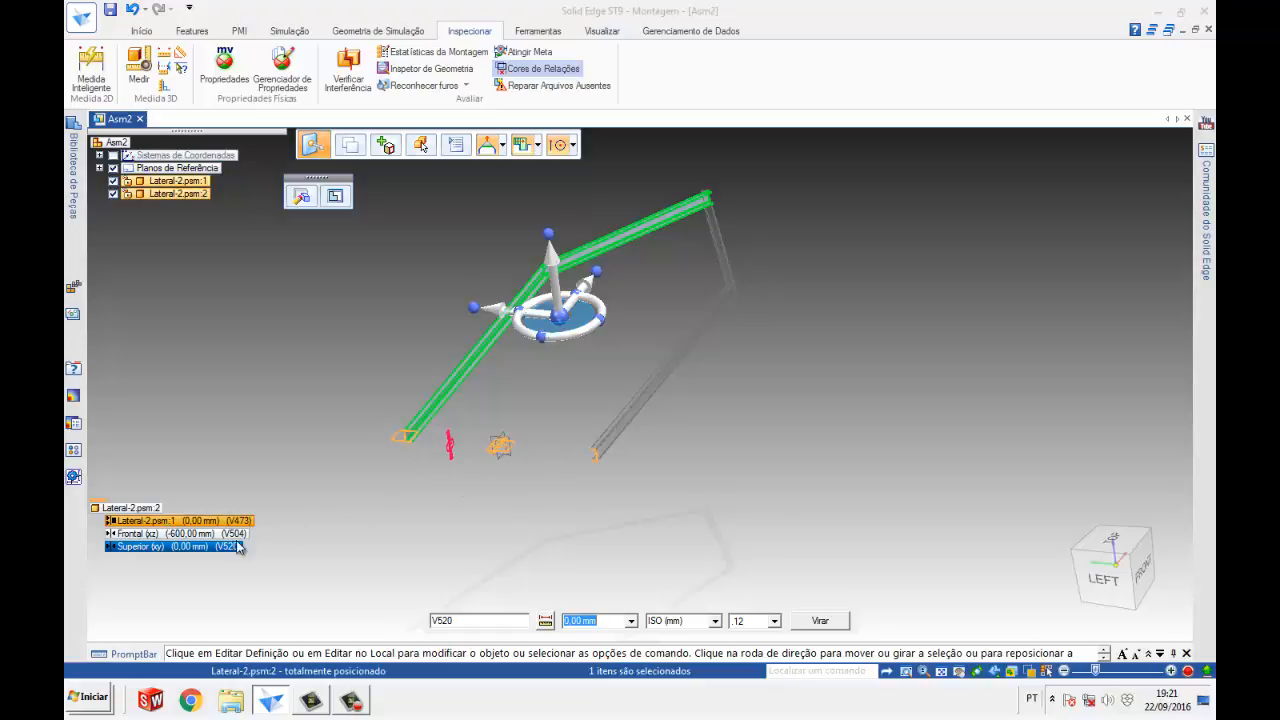
click(148, 527)
click(140, 534)
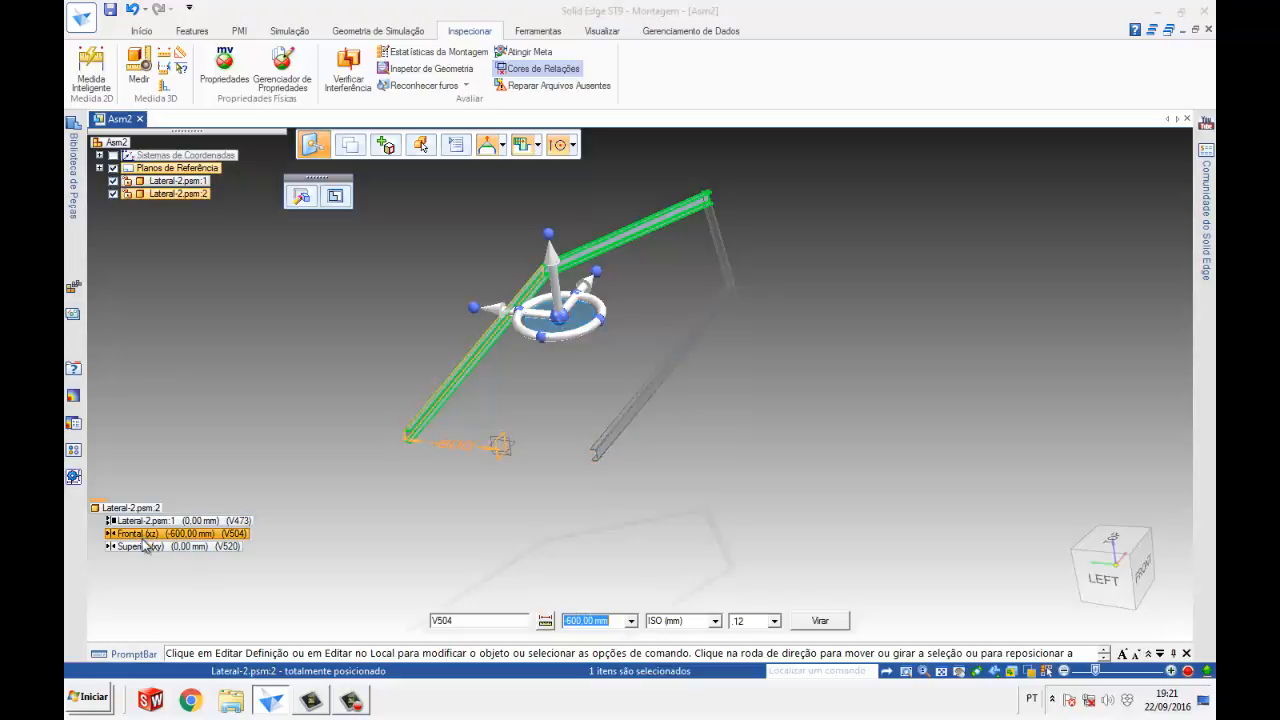
click(141, 548)
- Set the offset between the two Lateral-2 parts' end faces to 200 mm and view the assembly from the top
click(147, 522)
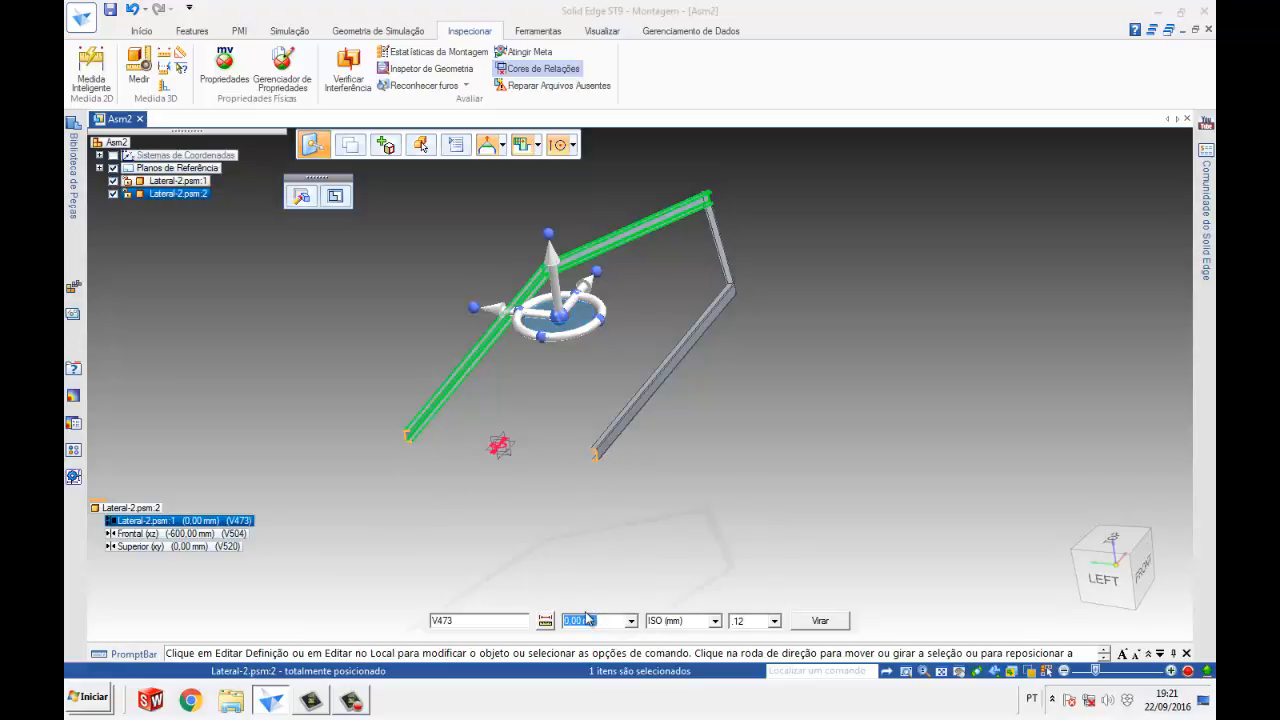
text(200)
key(Return)
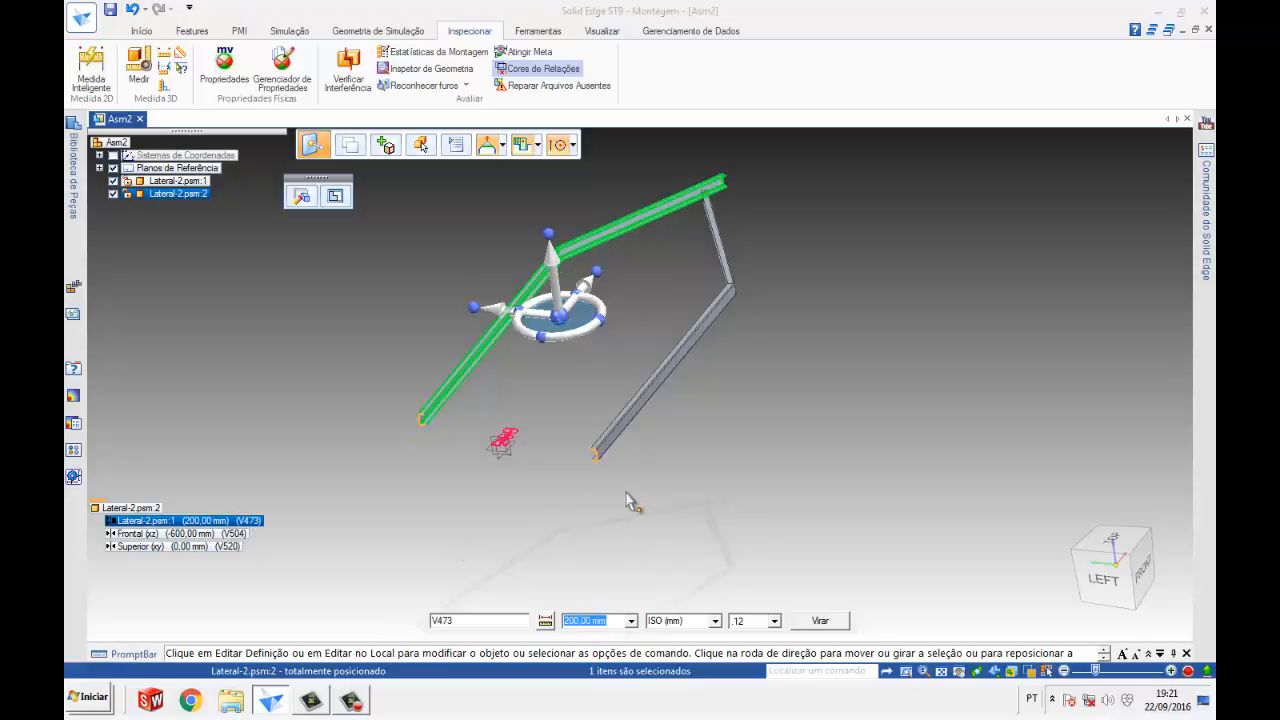
middle_drag(634, 503, 603, 587)
click(1116, 560)
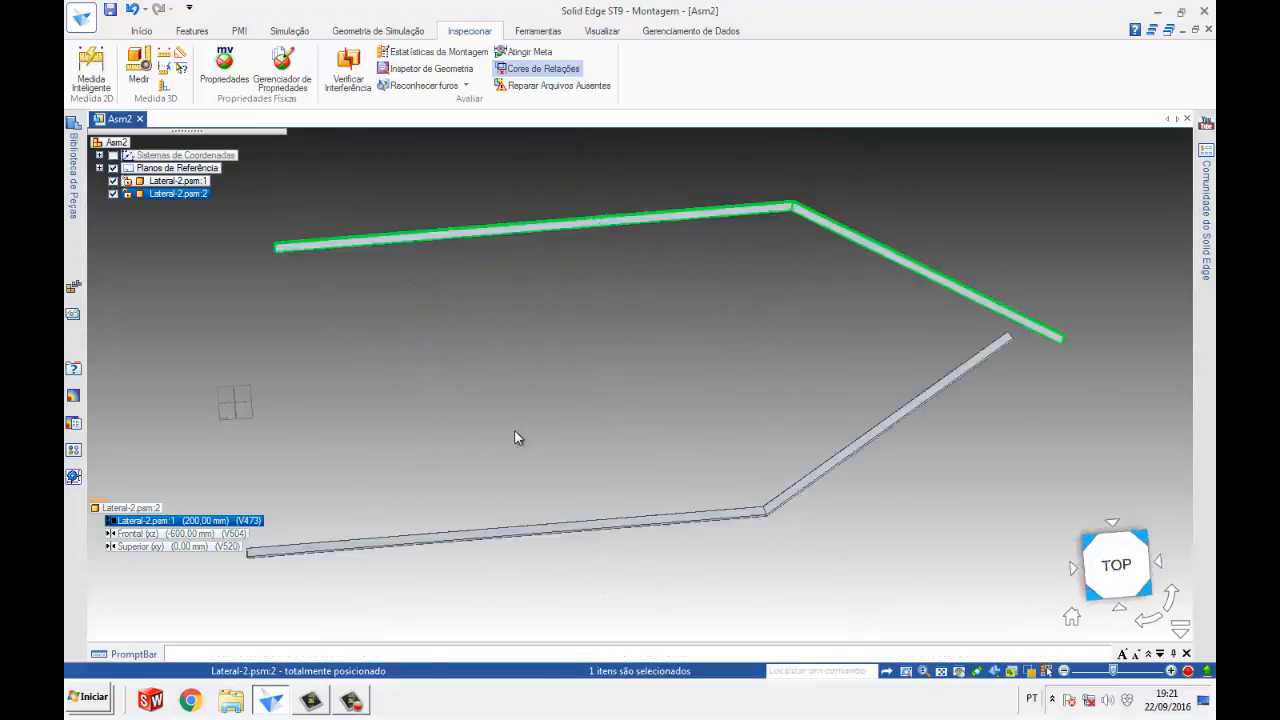
scroll(375, 312, up, 3)
scroll(391, 370, down, 3)
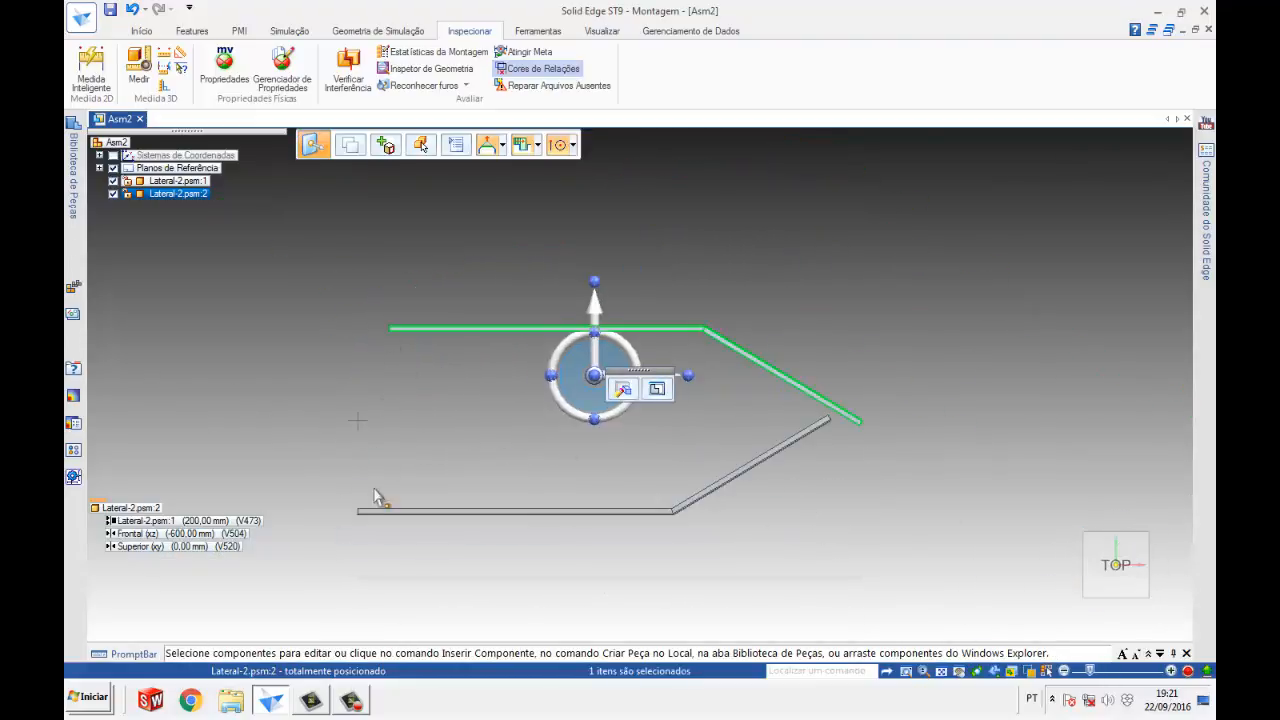
- Set the offset of the end-face relationship between the two Lateral-2 parts back to 0 mm
click(180, 521)
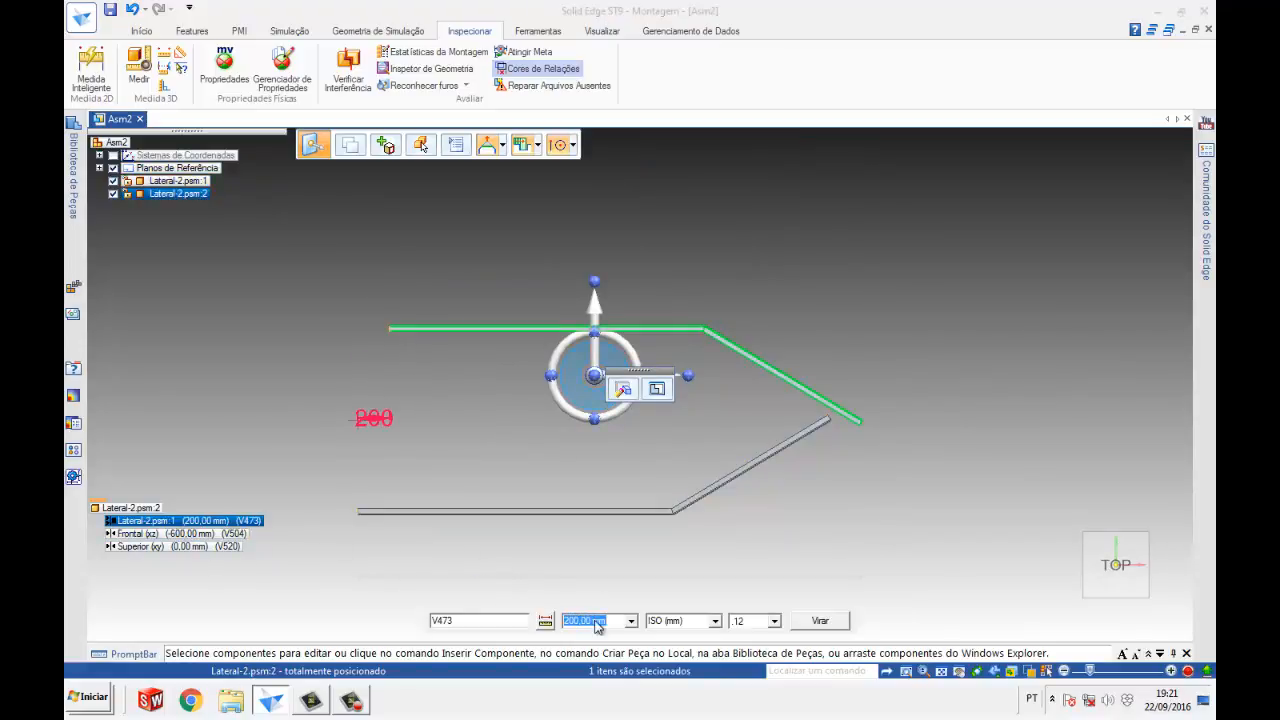
text(0)
key(Return)
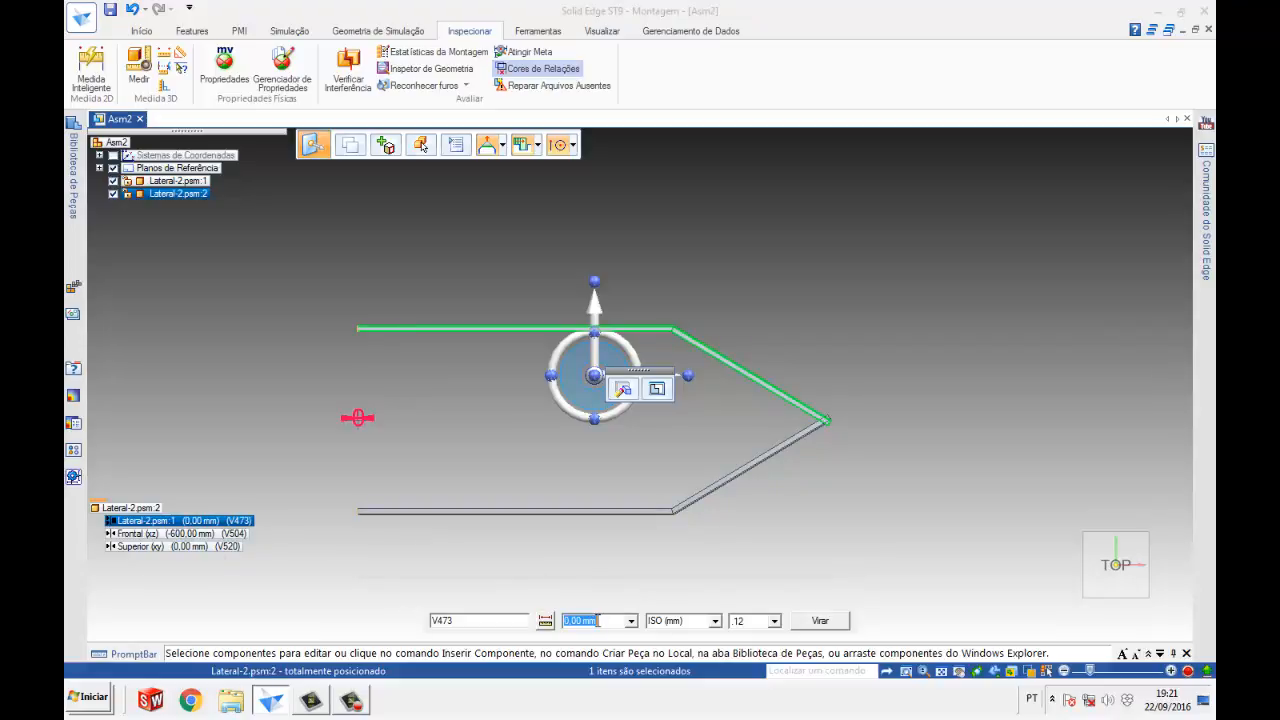
- Set the second Lateral-2's offset from the Frontal (xz) plane to -700 mm
click(140, 534)
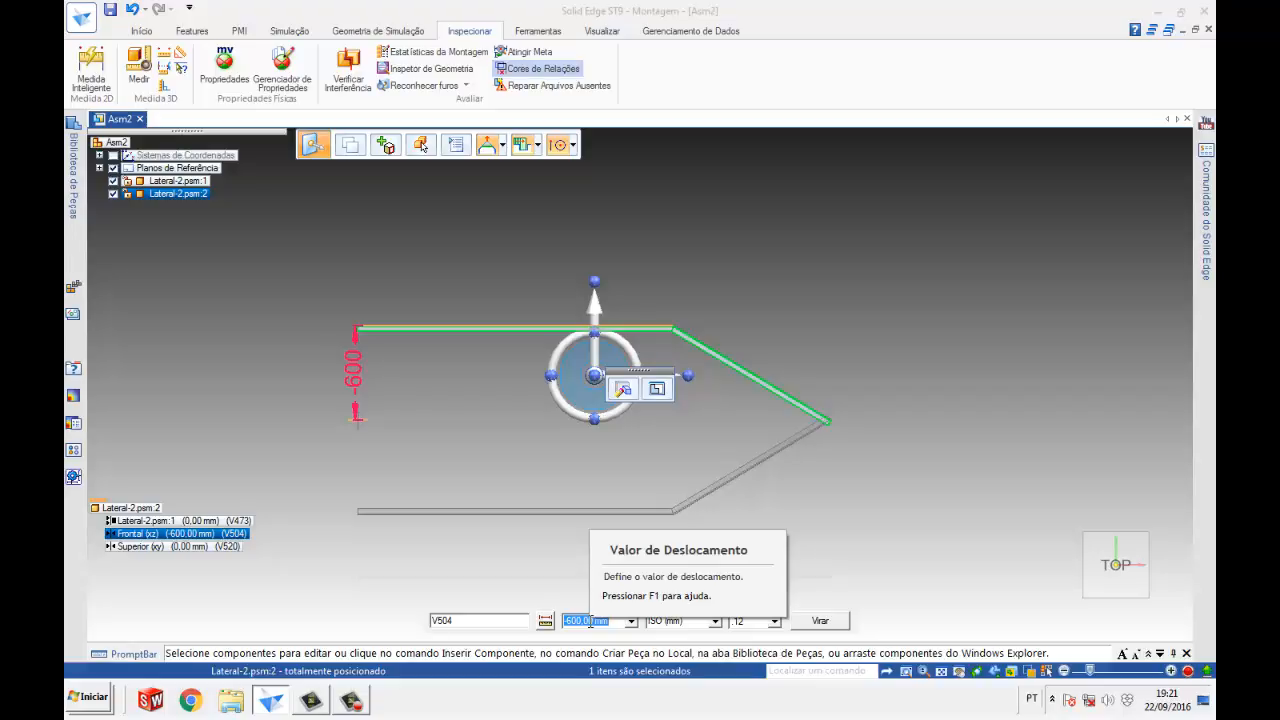
text(-)
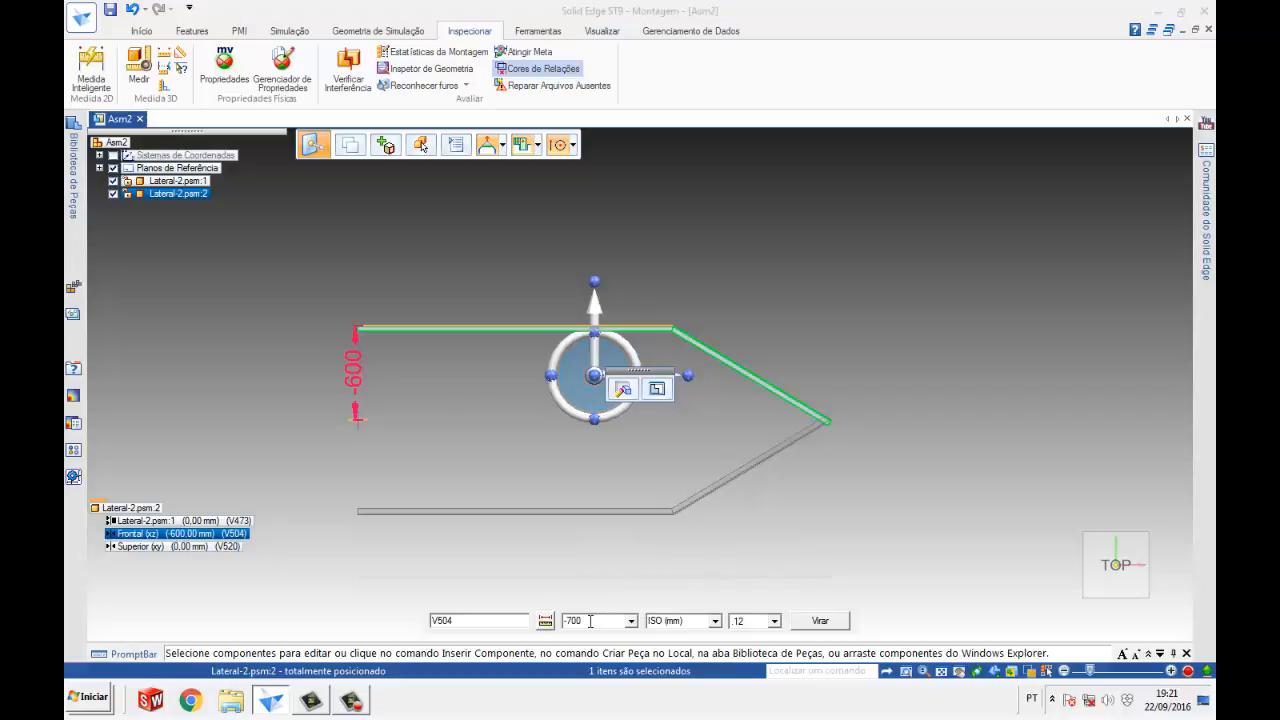
text(700)
key(Return)
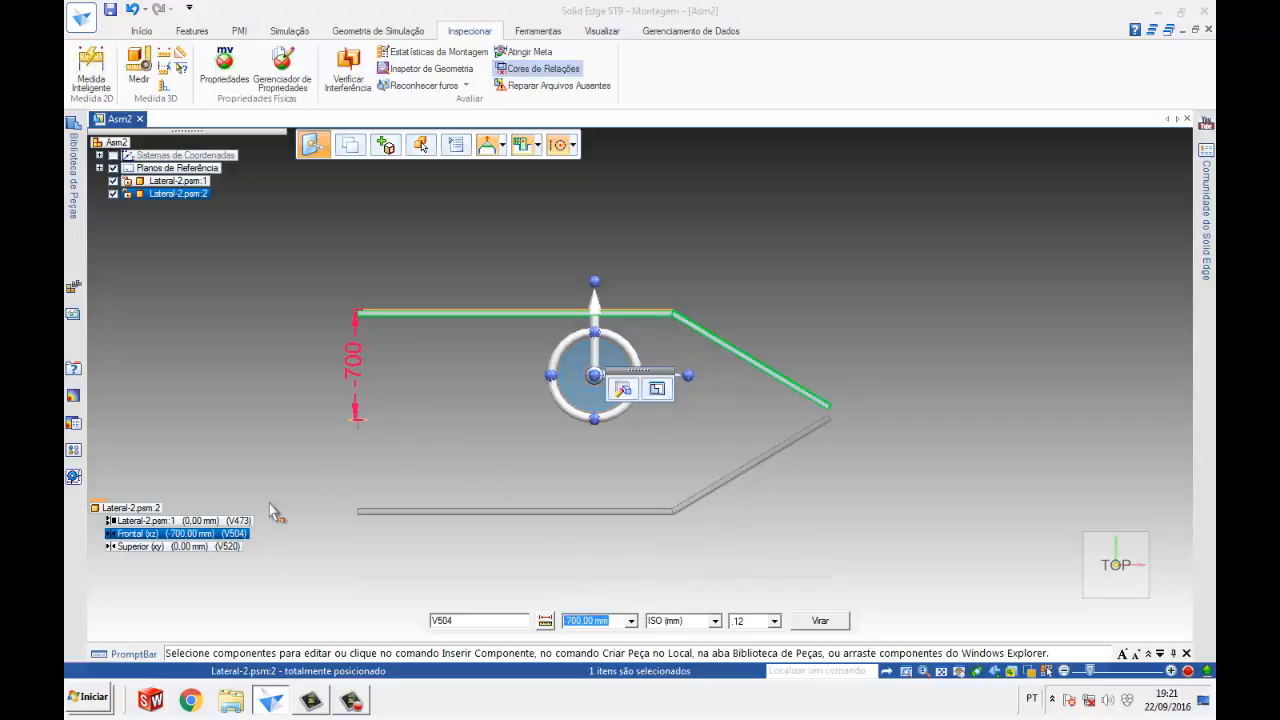
click(267, 468)
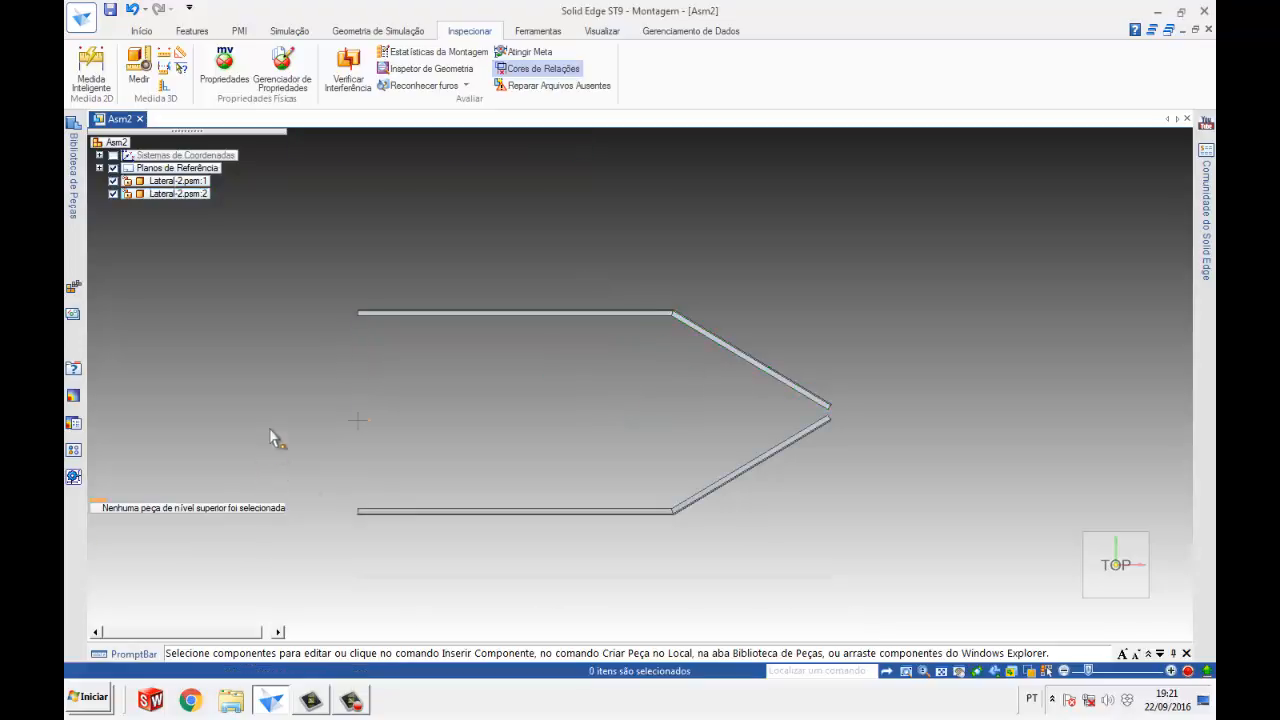
- Set the first Lateral-2's offset from the Frontal (xz) plane to -700 mm
click(170, 181)
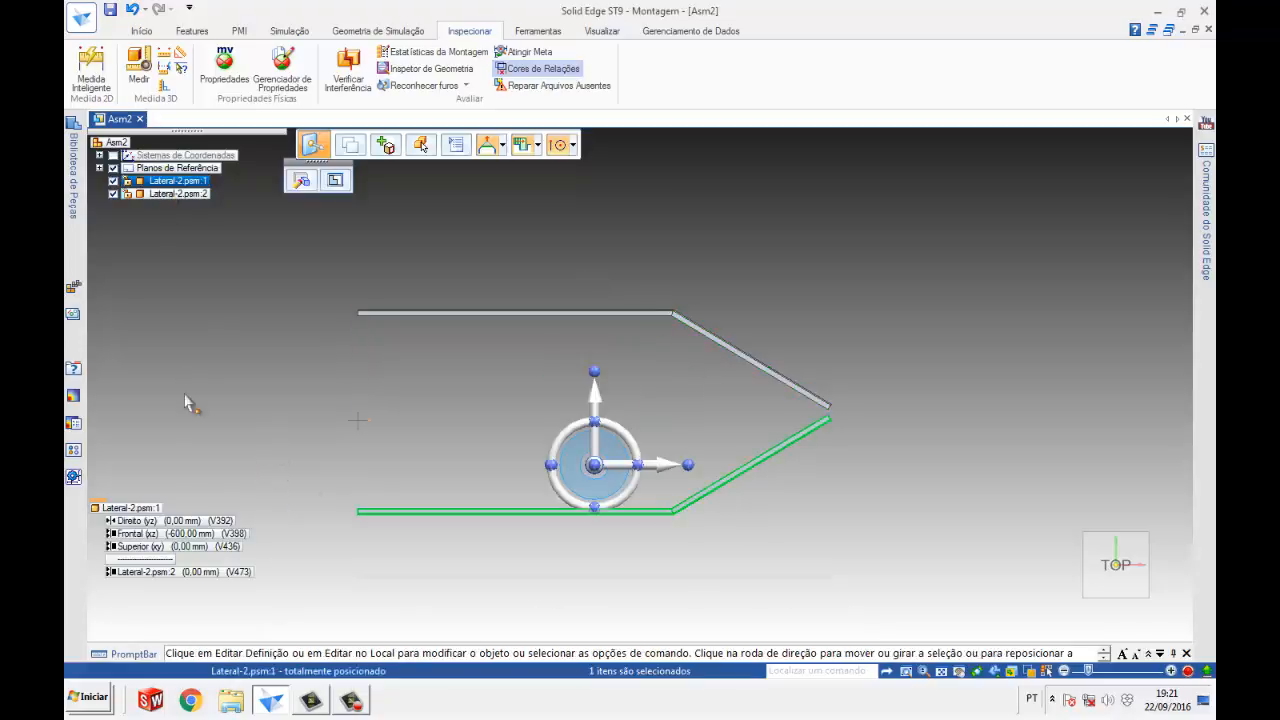
click(184, 534)
text(-)
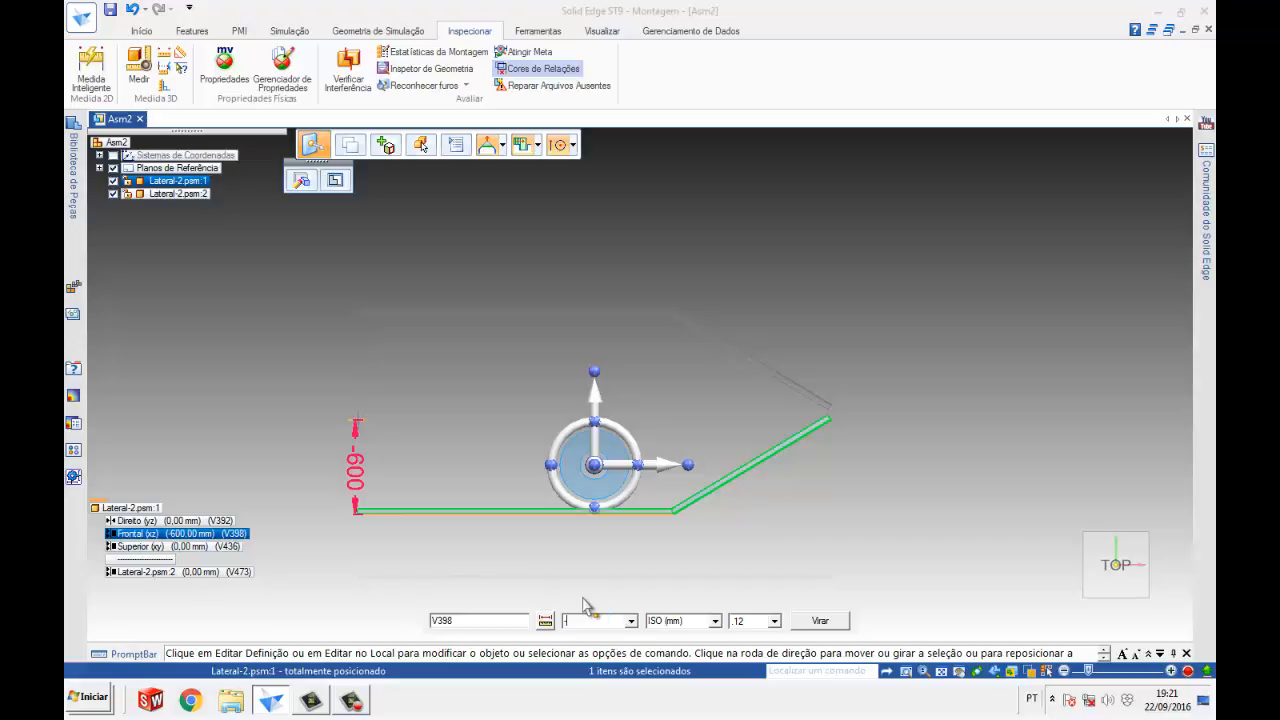
text(700)
key(Return)
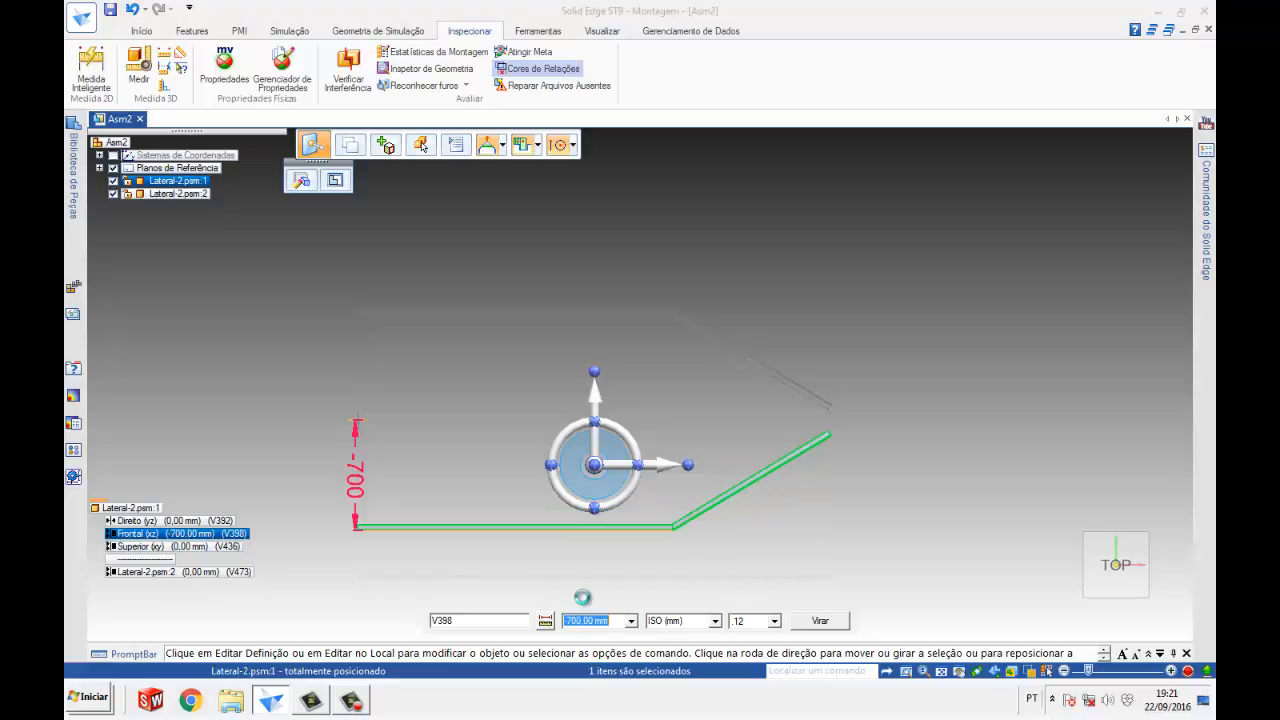
click(566, 560)
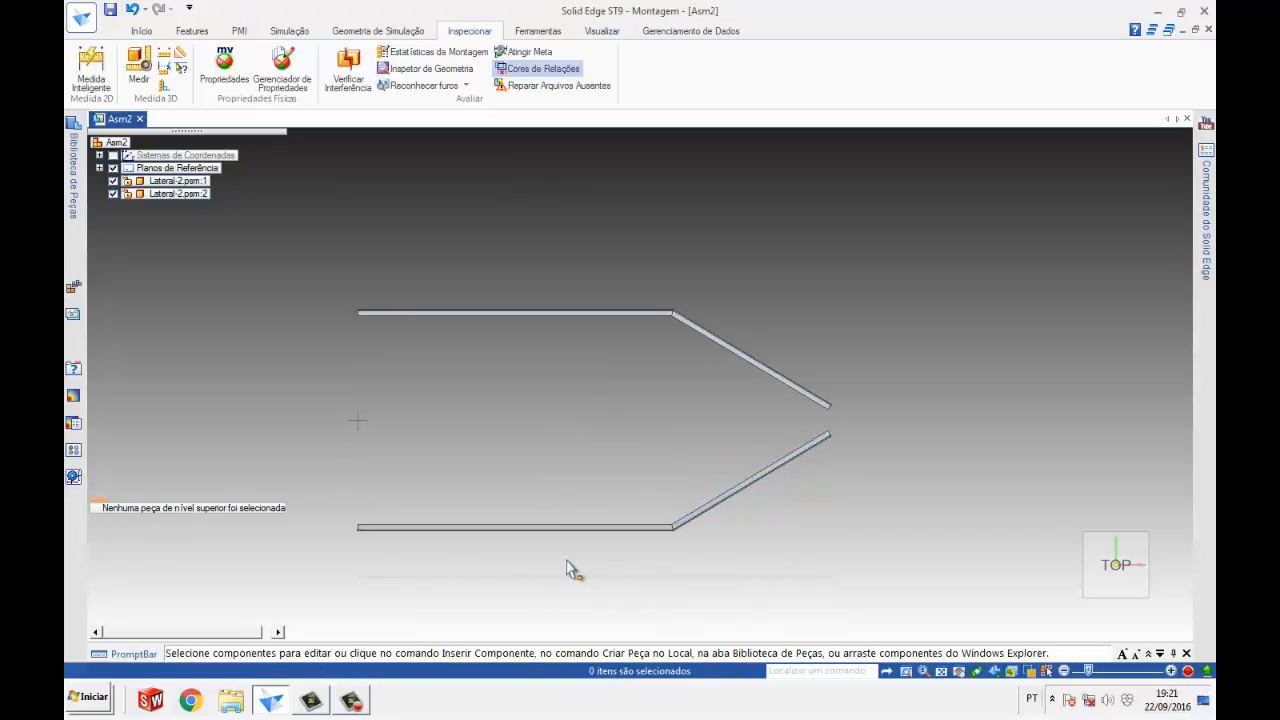
- Return the first Lateral-2's offset from the Frontal (xz) plane to -600 mm
click(168, 181)
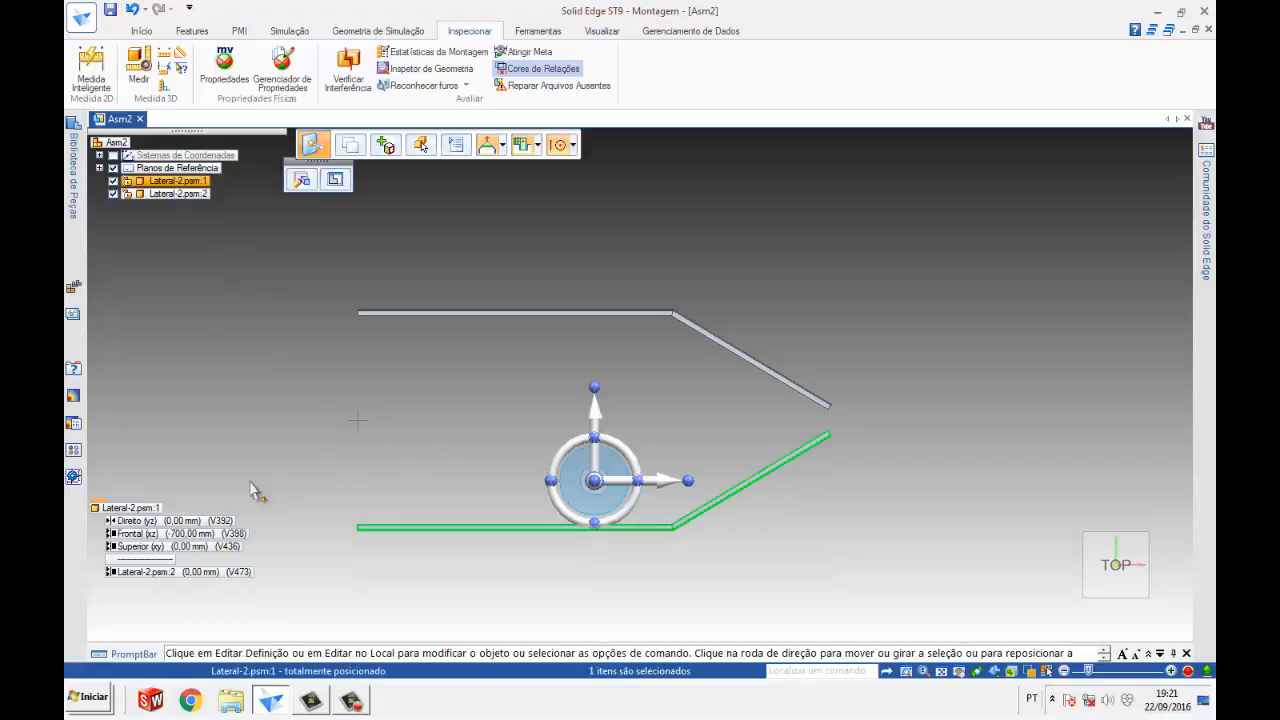
click(182, 536)
text(-)
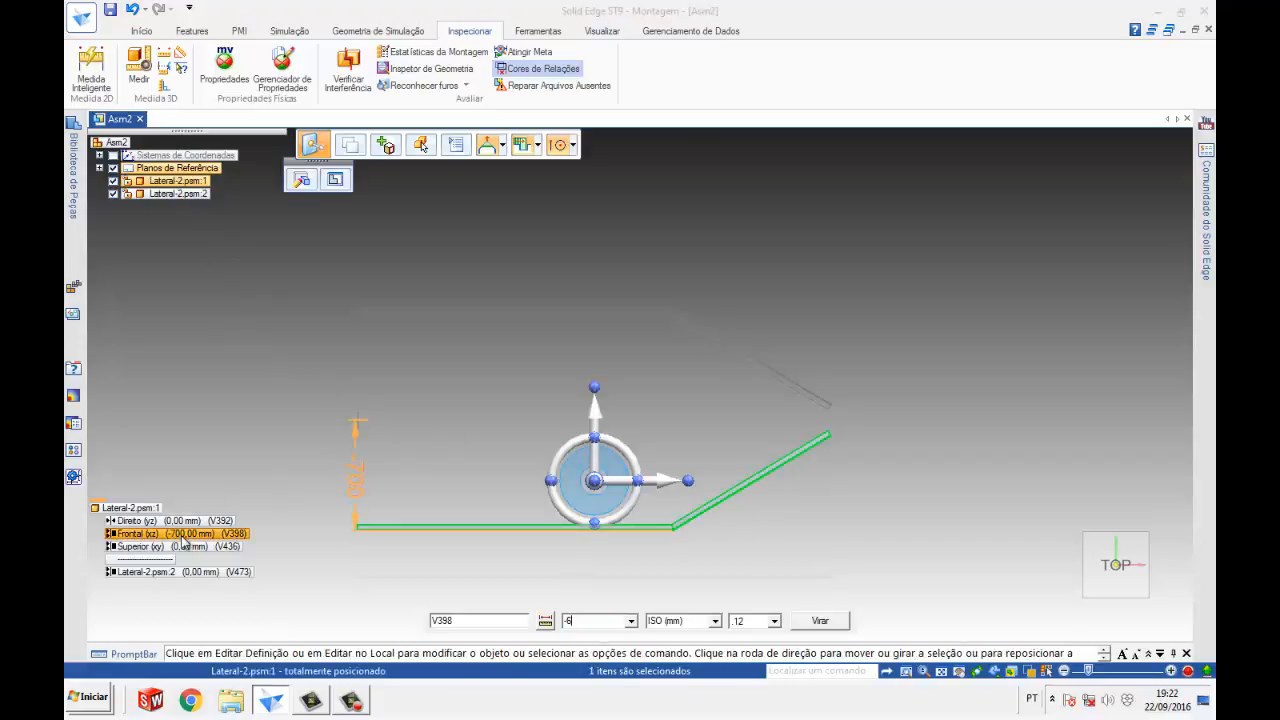
text(600)
key(Return)
- Return the second Lateral-2's offset from the Frontal (xz) plane to -600 mm
click(168, 193)
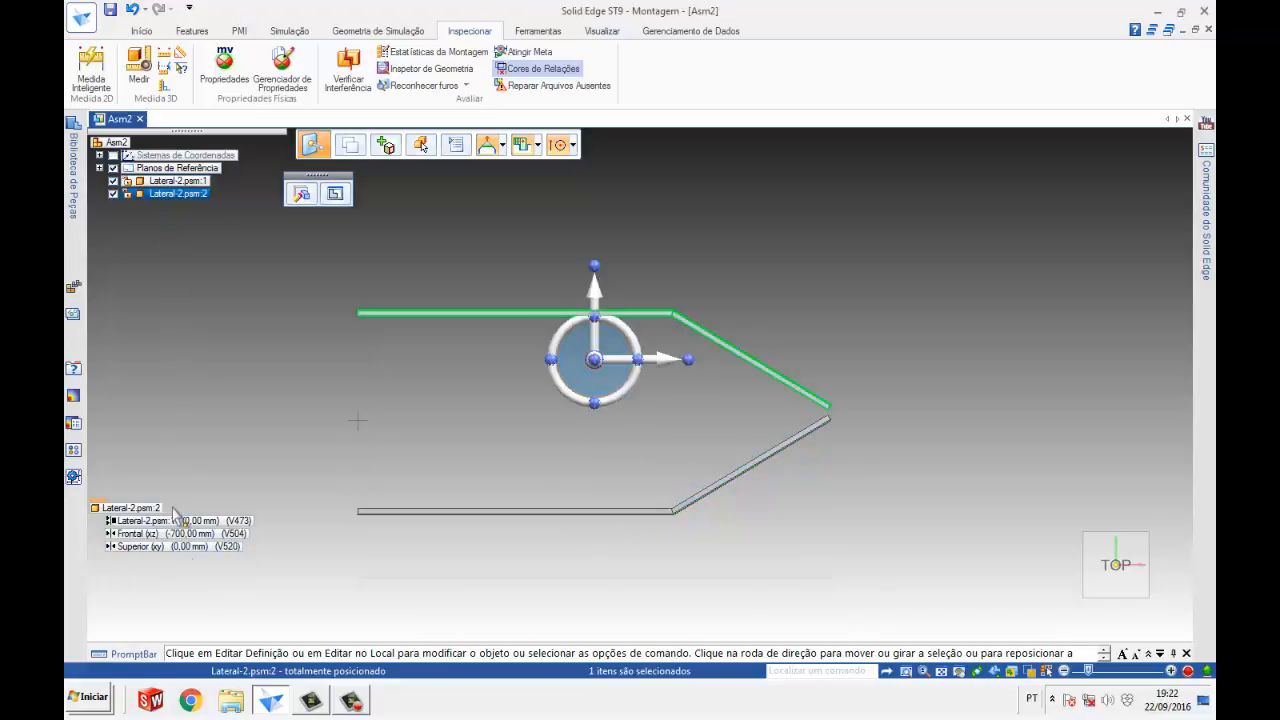
click(182, 534)
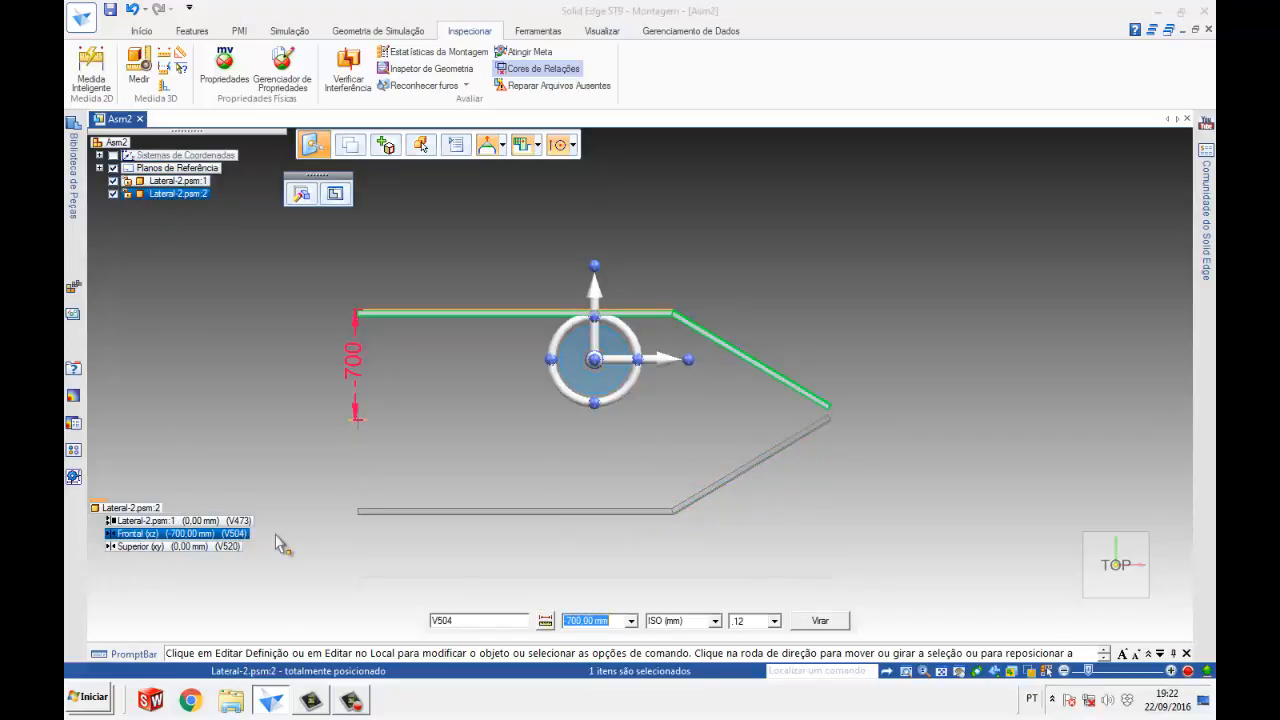
text(-6000)
key(Return)
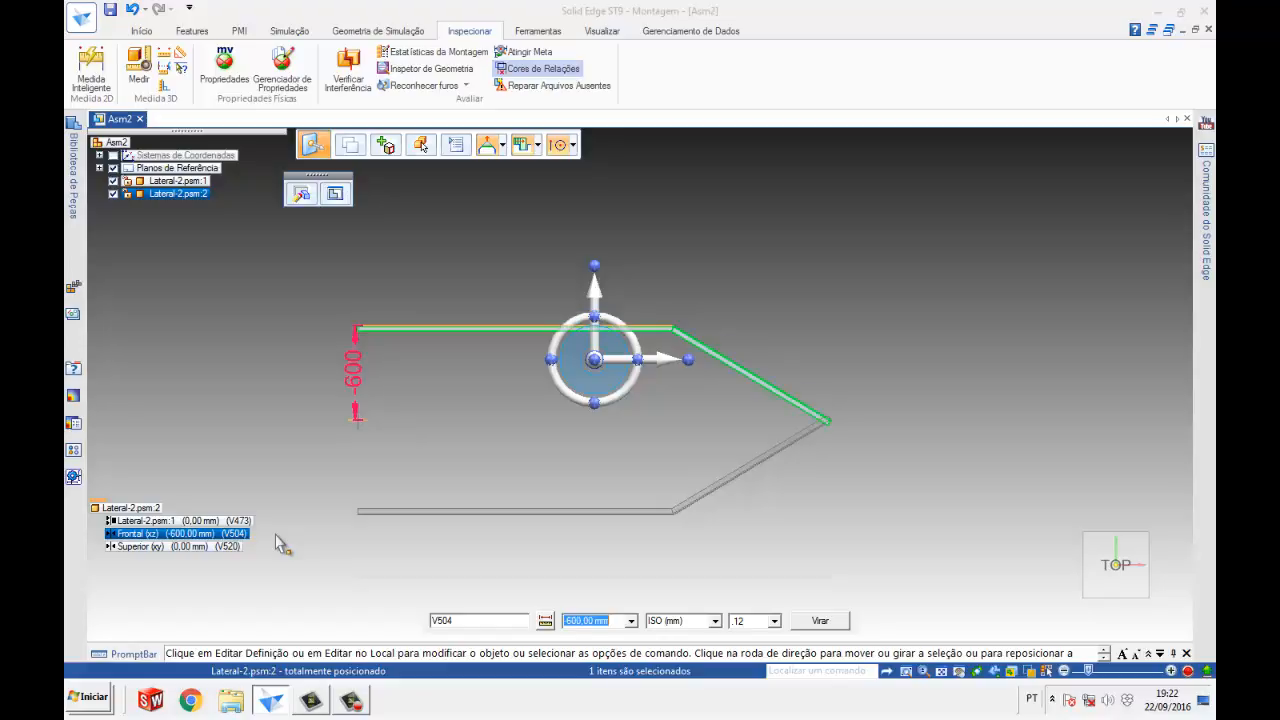
click(507, 372)
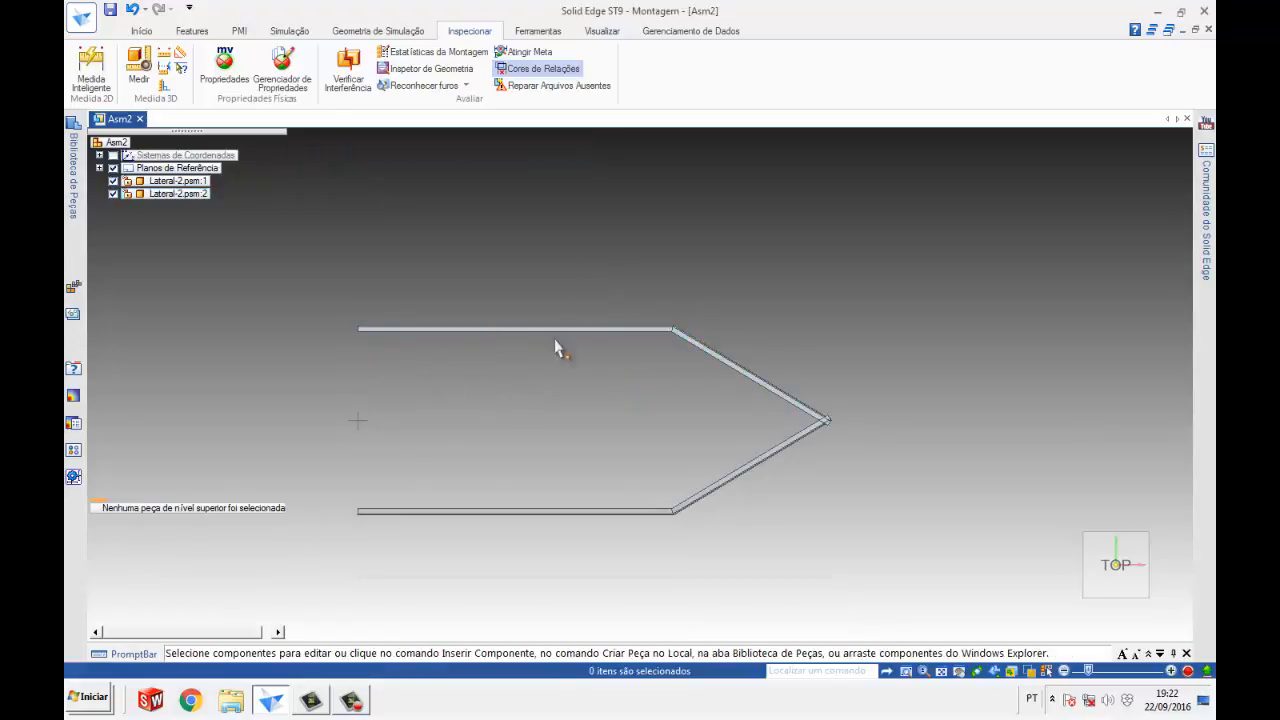
- Examine up close how the angled ends of the two Lateral-2 parts meet at the front corner
middle_drag(529, 289, 591, 354)
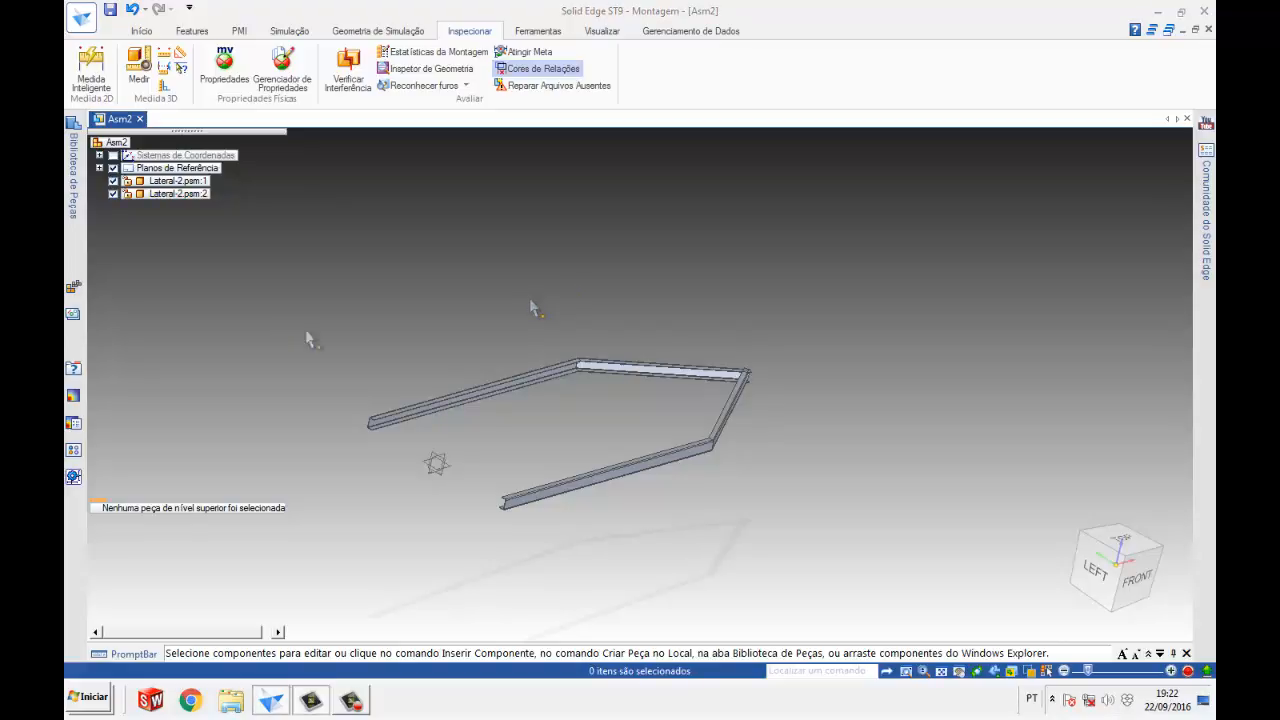
middle_drag(728, 409, 789, 376)
scroll(802, 369, up, 5)
scroll(808, 386, up, 2)
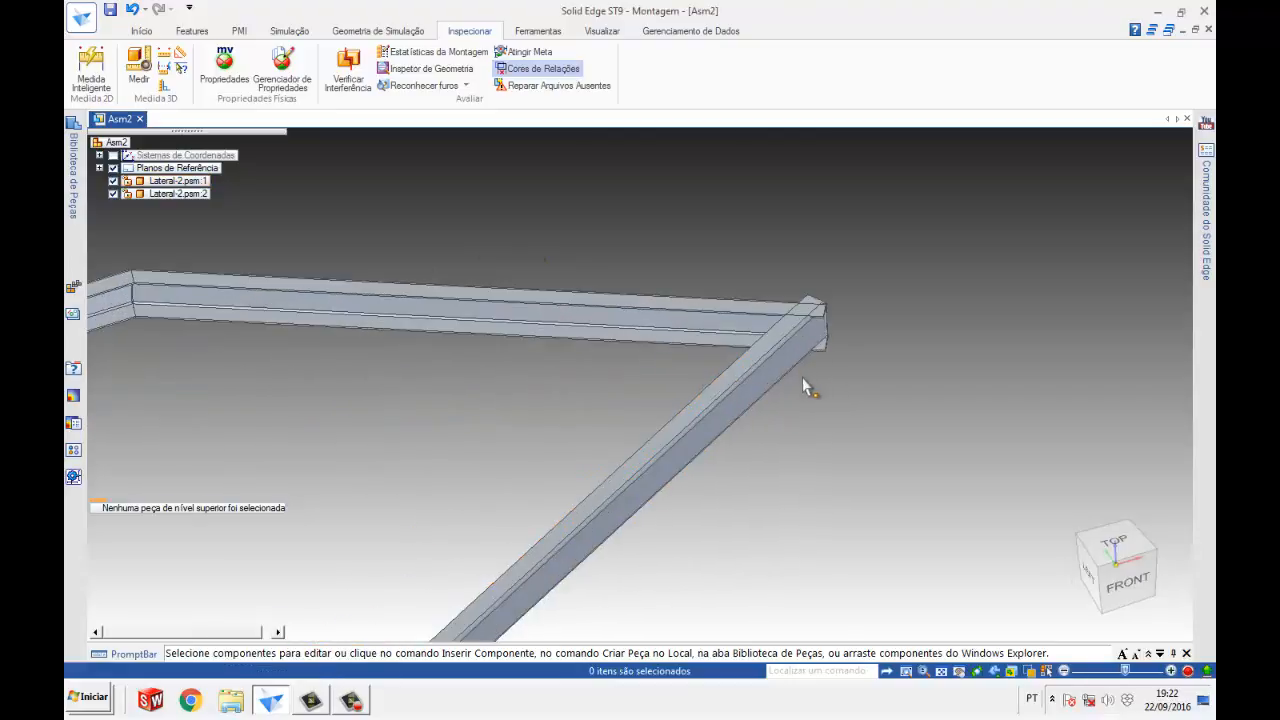
scroll(549, 358, down, 3)
mouse_move(467, 401)
middle_down()
mouse_move(451, 429)
mouse_move(470, 415)
middle_up()
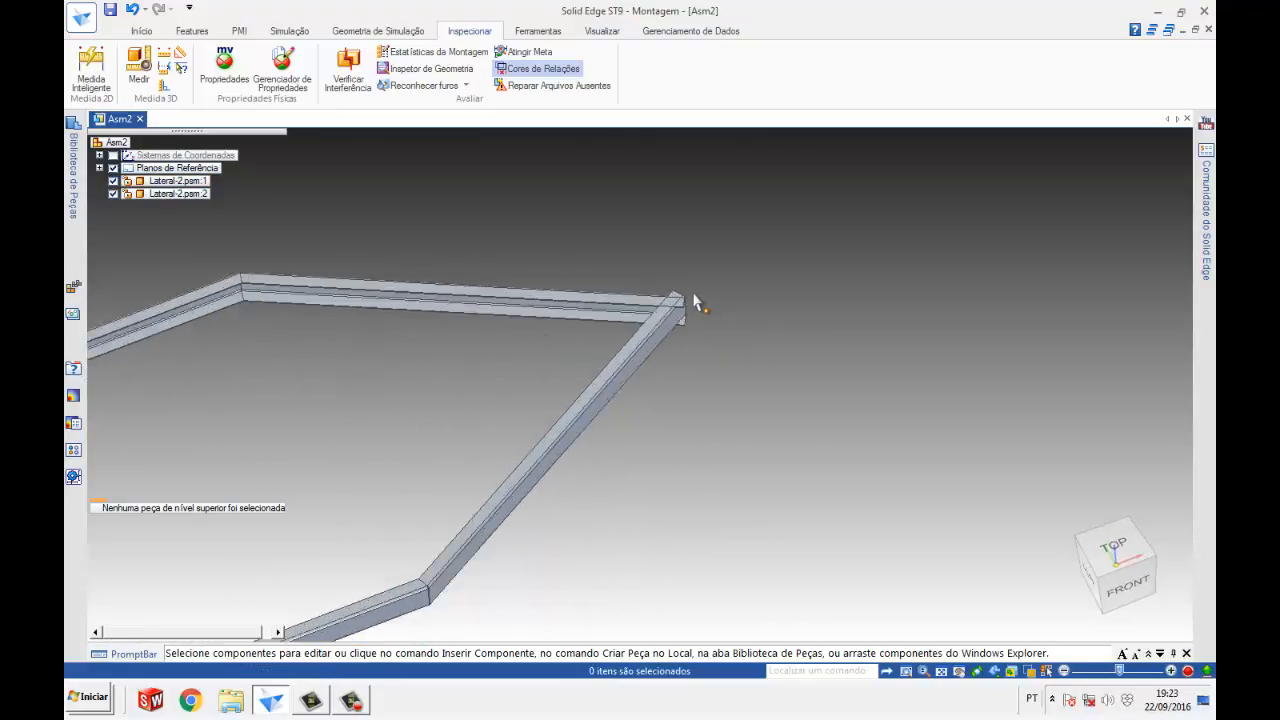
scroll(690, 305, up, 3)
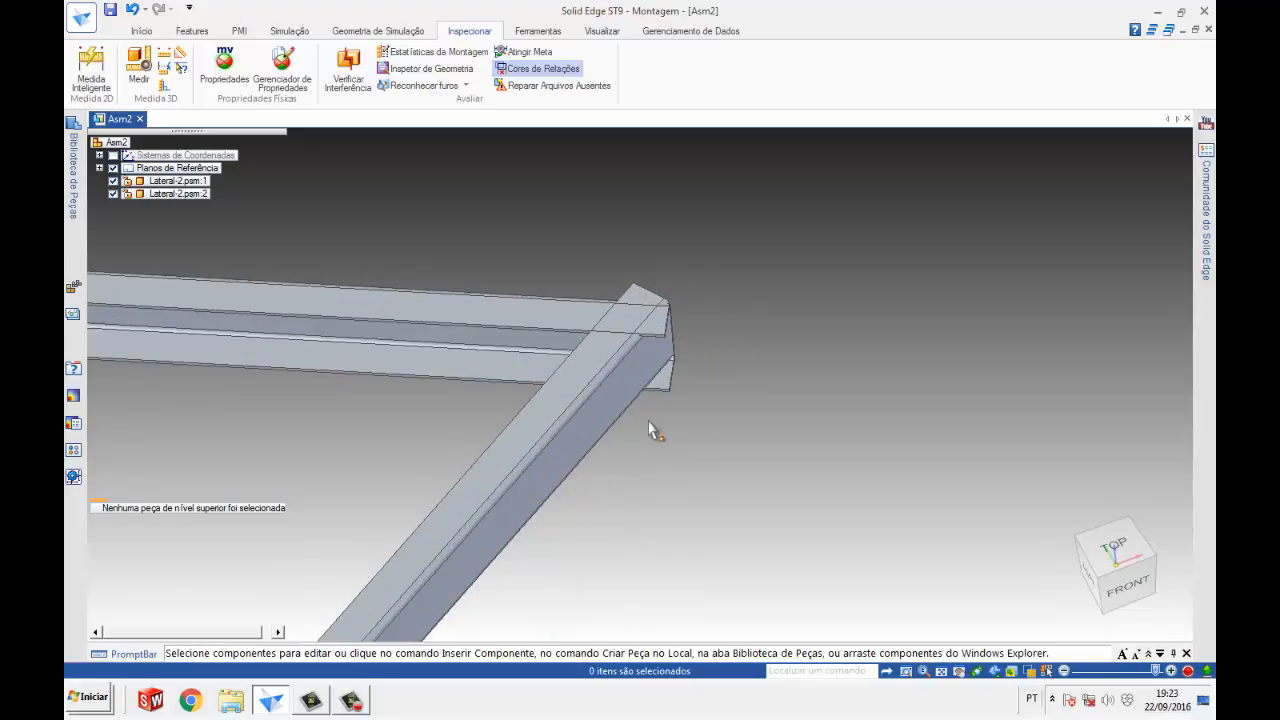
mouse_move(648, 314)
middle_down()
mouse_move(643, 434)
mouse_move(629, 357)
mouse_move(651, 305)
middle_up()
scroll(652, 306, up, 1)
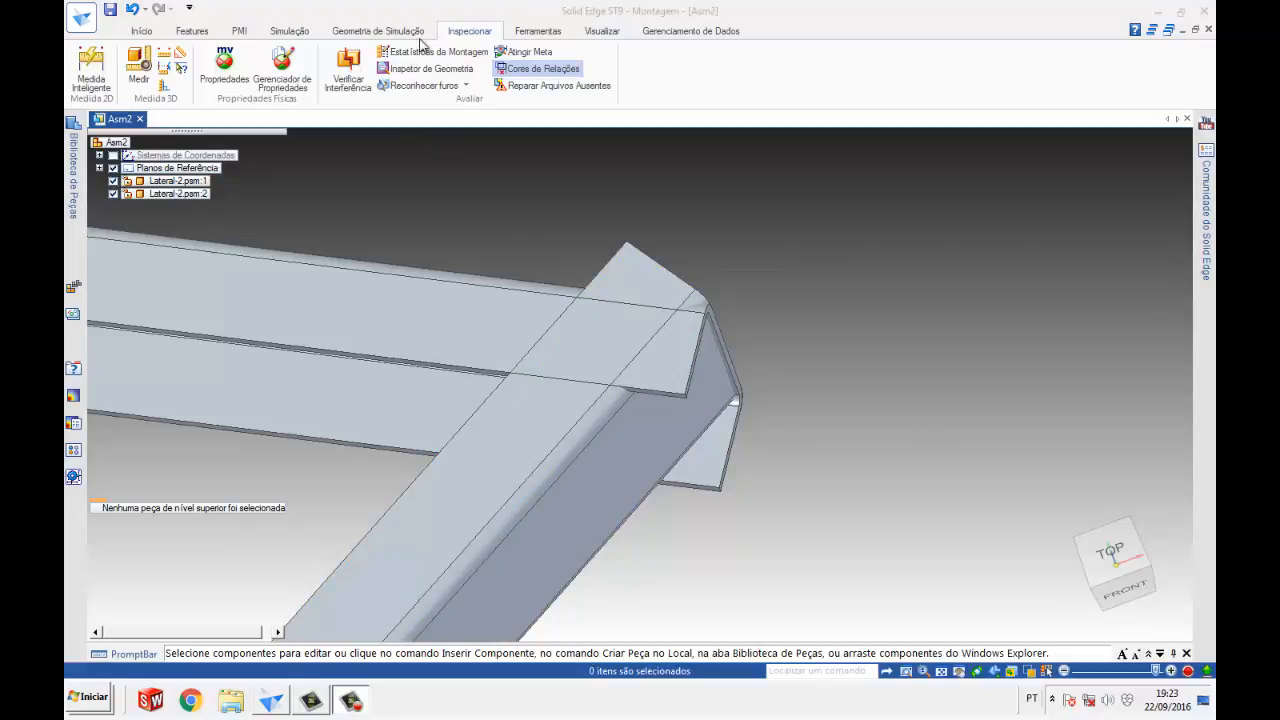
- Check interference with the second Lateral-2 as selection set 1 and the first Lateral-2 as selection set 2, and inspect the corner
click(350, 70)
click(503, 307)
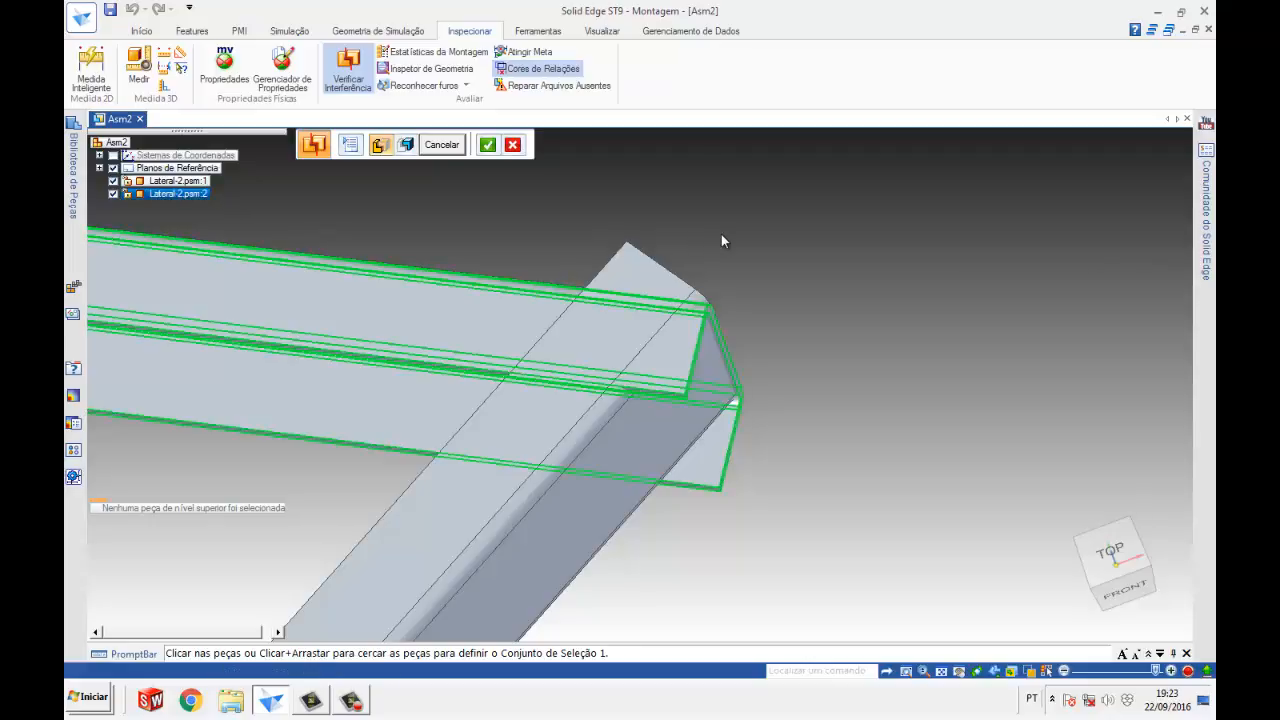
click(487, 145)
click(638, 276)
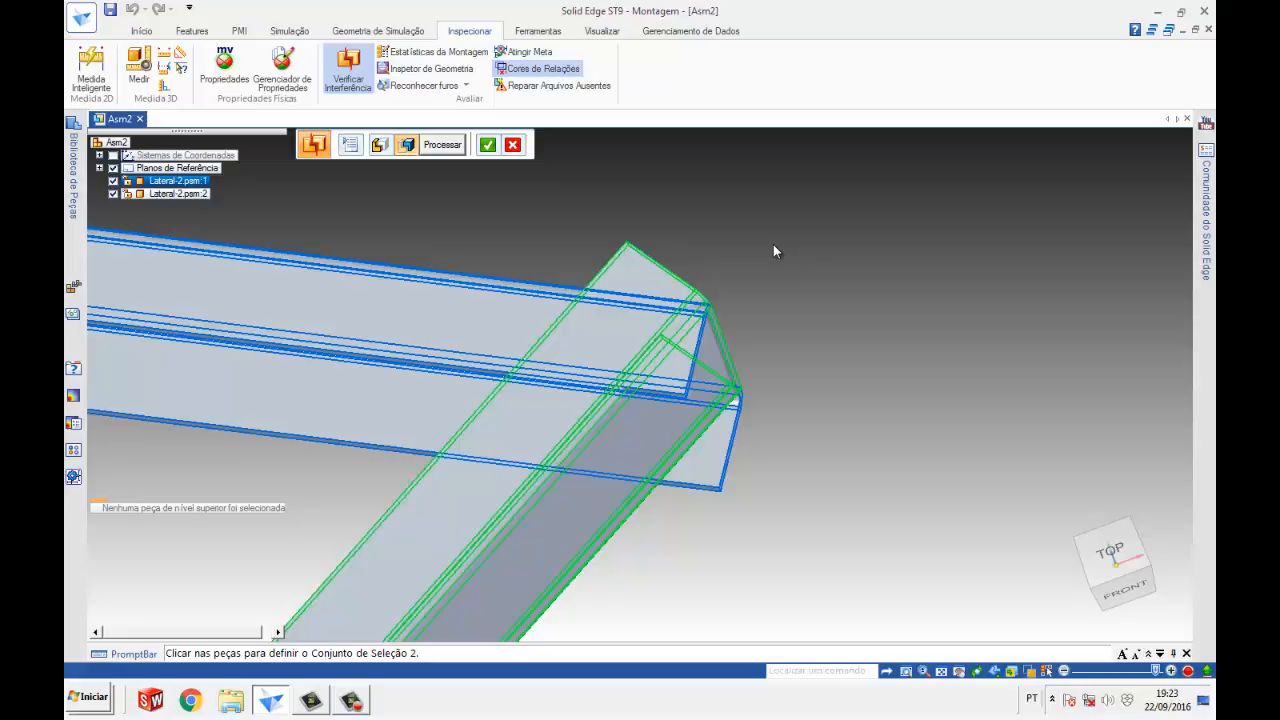
key(Return)
middle_drag(593, 340, 530, 311)
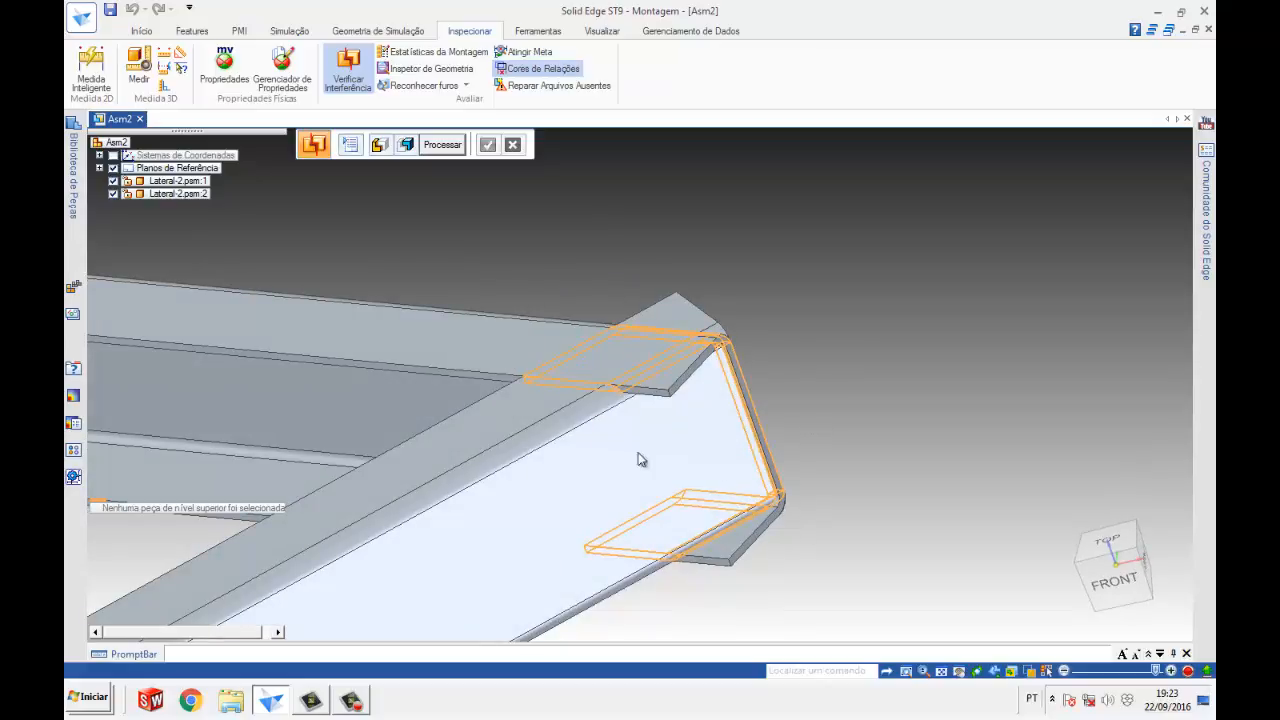
- Review the interference check's comparison, output and report options, keep them as they are and end the check
click(350, 147)
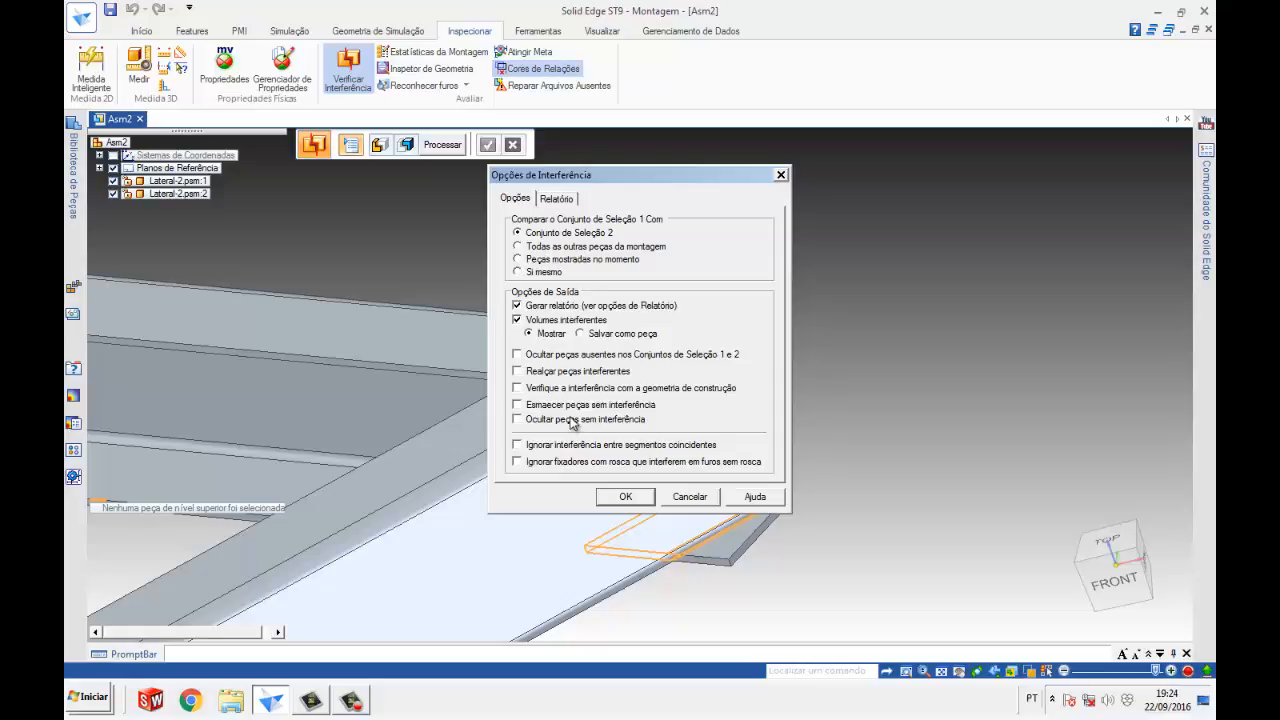
click(557, 200)
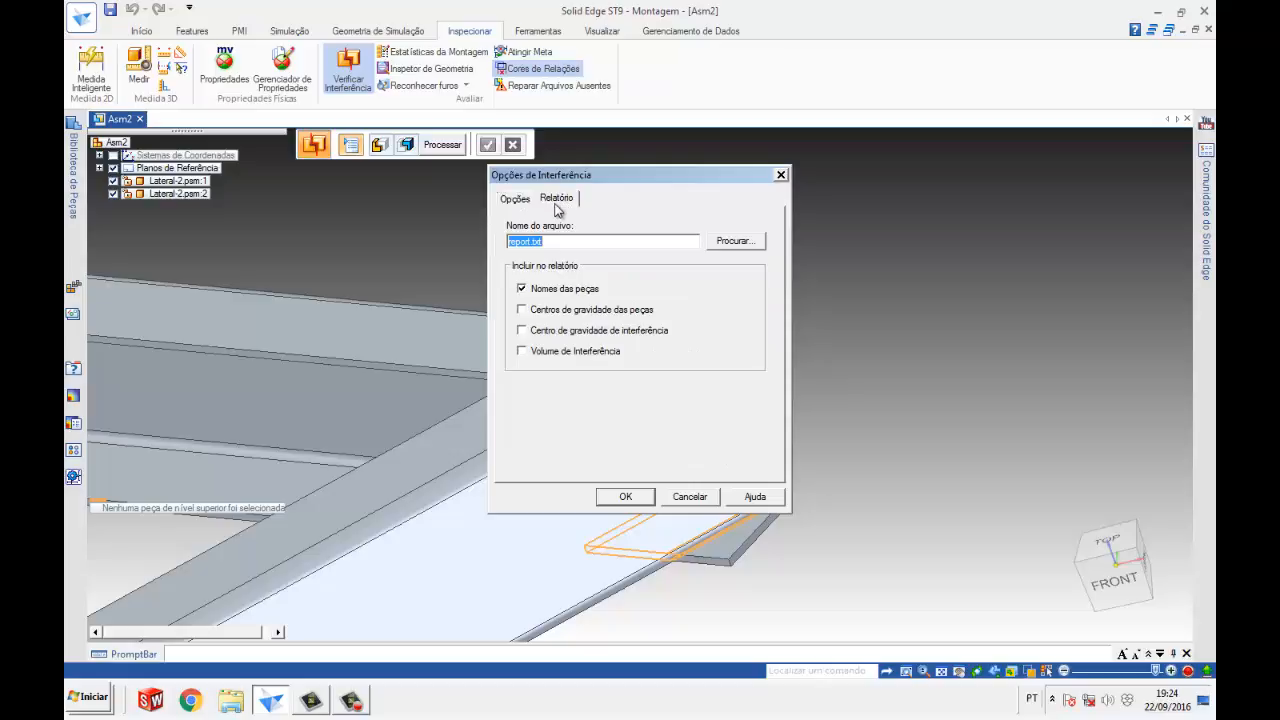
click(512, 204)
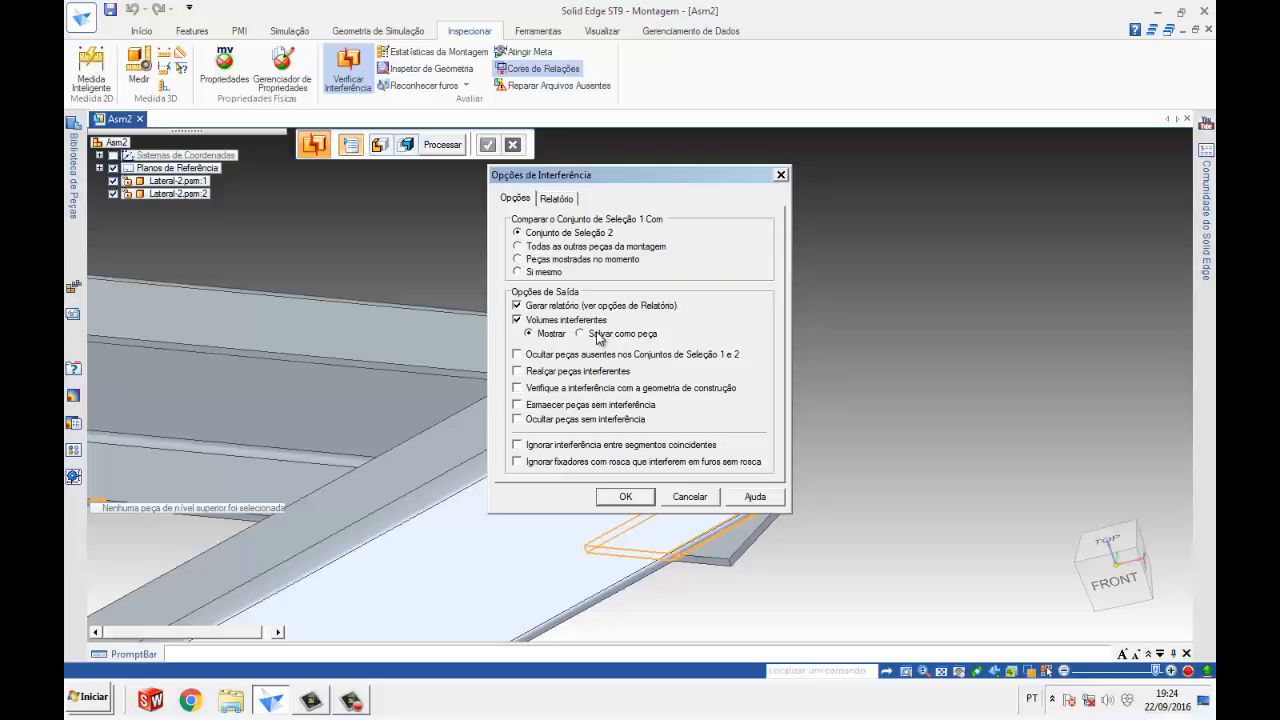
click(626, 497)
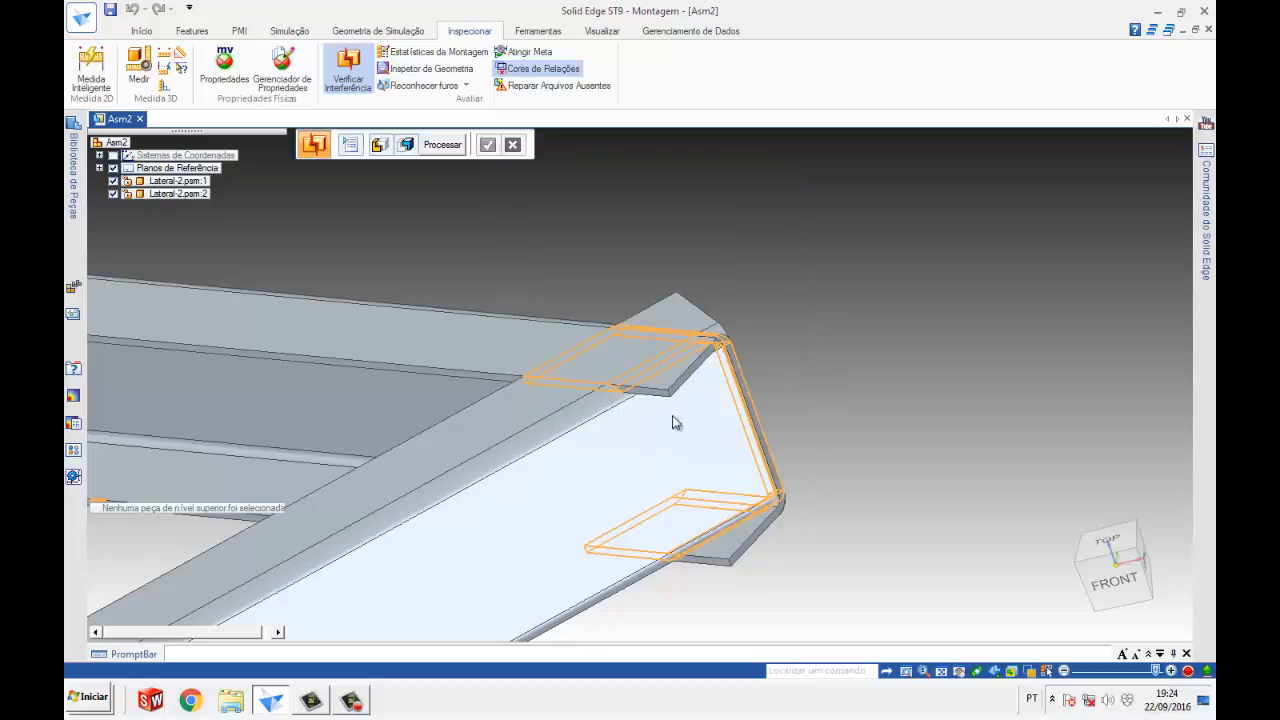
scroll(700, 418, down, 8)
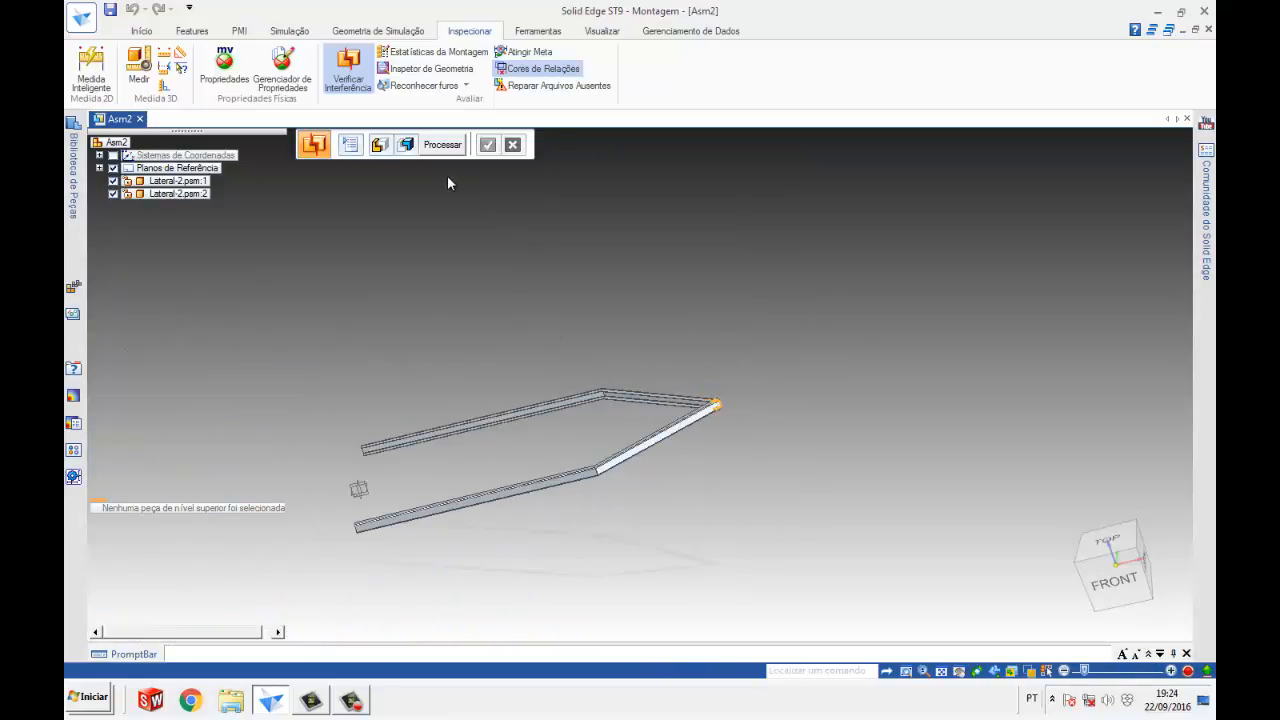
key(Escape)
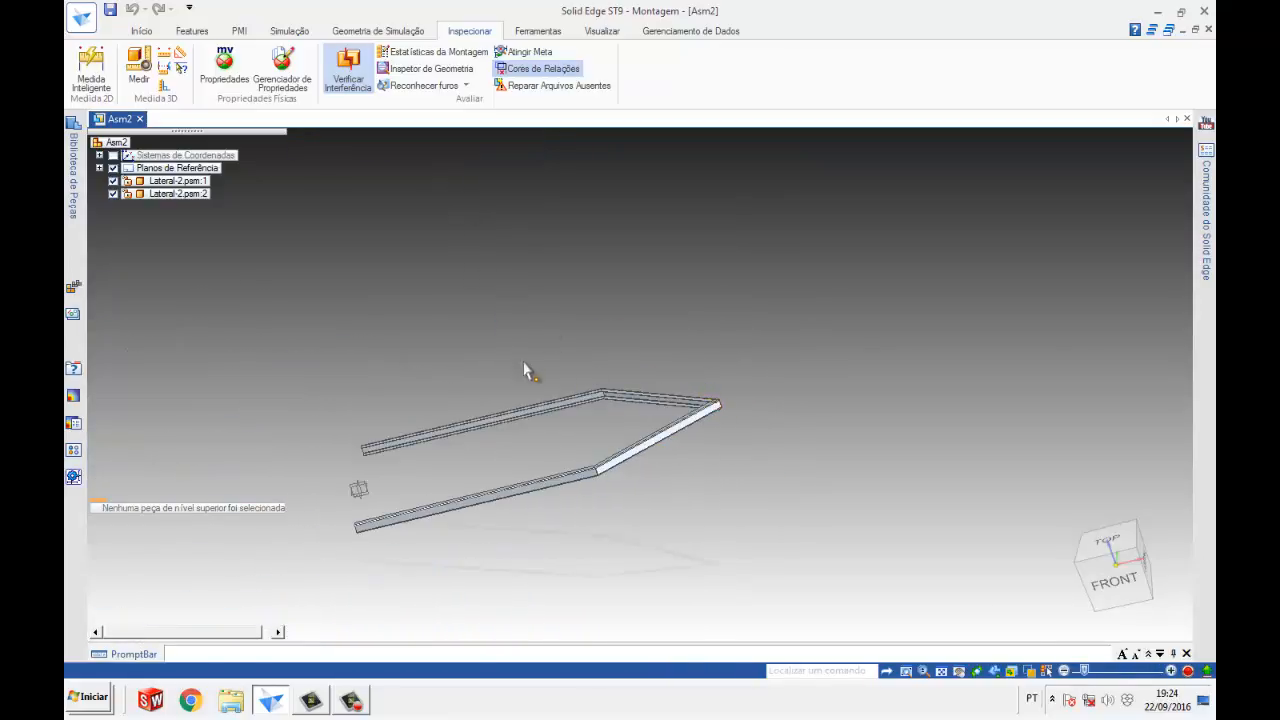
- Try to run an interference check by fencing both Lateral-2 parts for selection set 1 and again for selection set 2
click(348, 68)
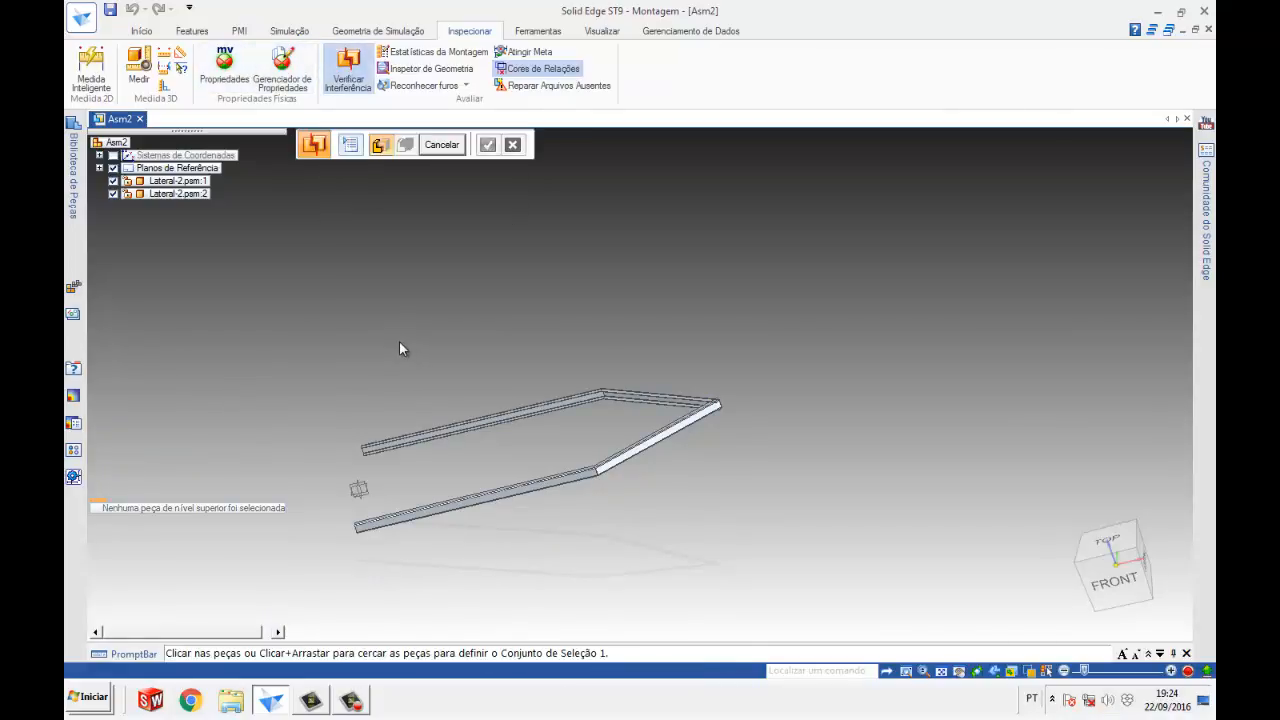
drag(288, 310, 855, 593)
click(496, 147)
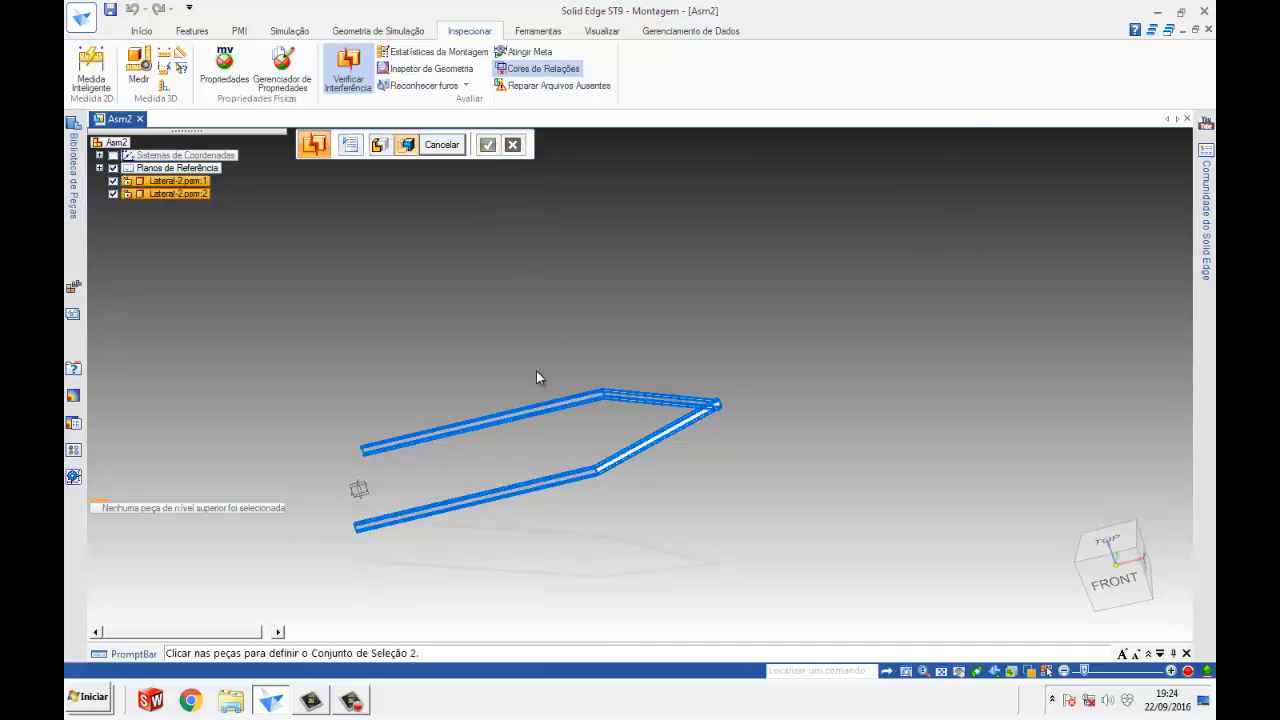
drag(313, 253, 938, 604)
key(Escape)
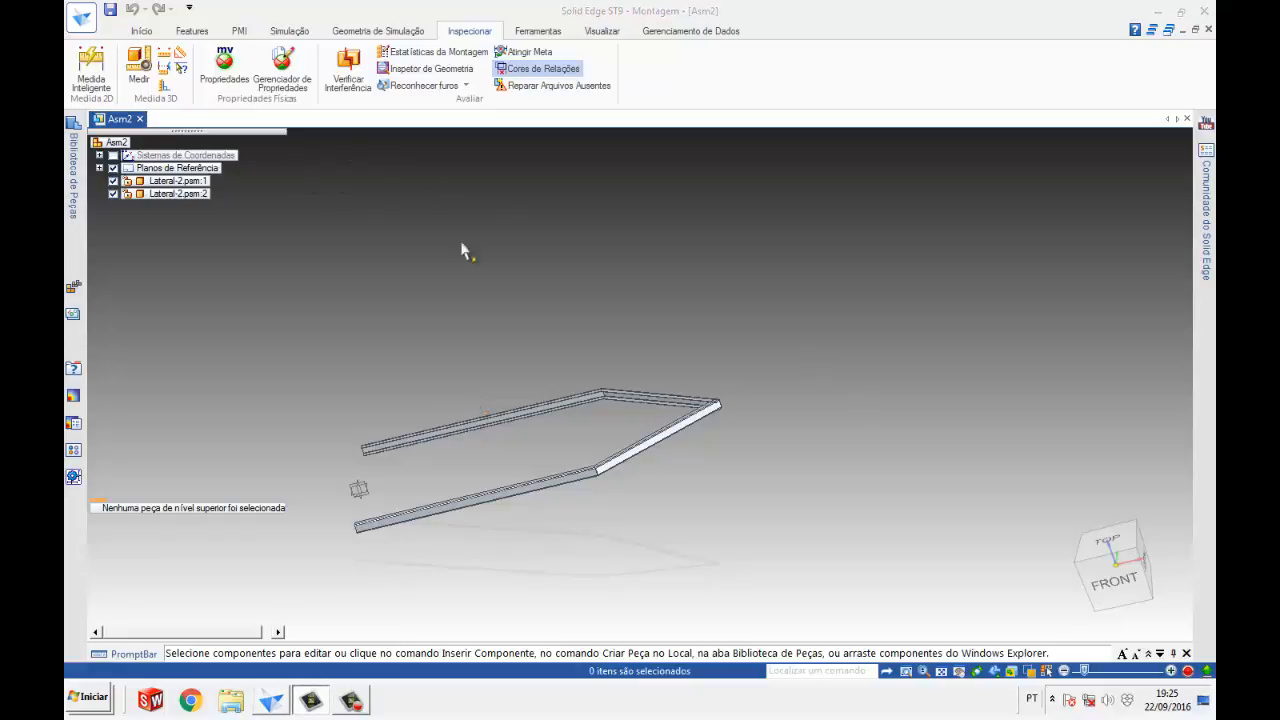
- Save the assembly as Montagem-carreta-1 in the Curso-Esron-Mariano folder
middle_drag(600, 392, 700, 392)
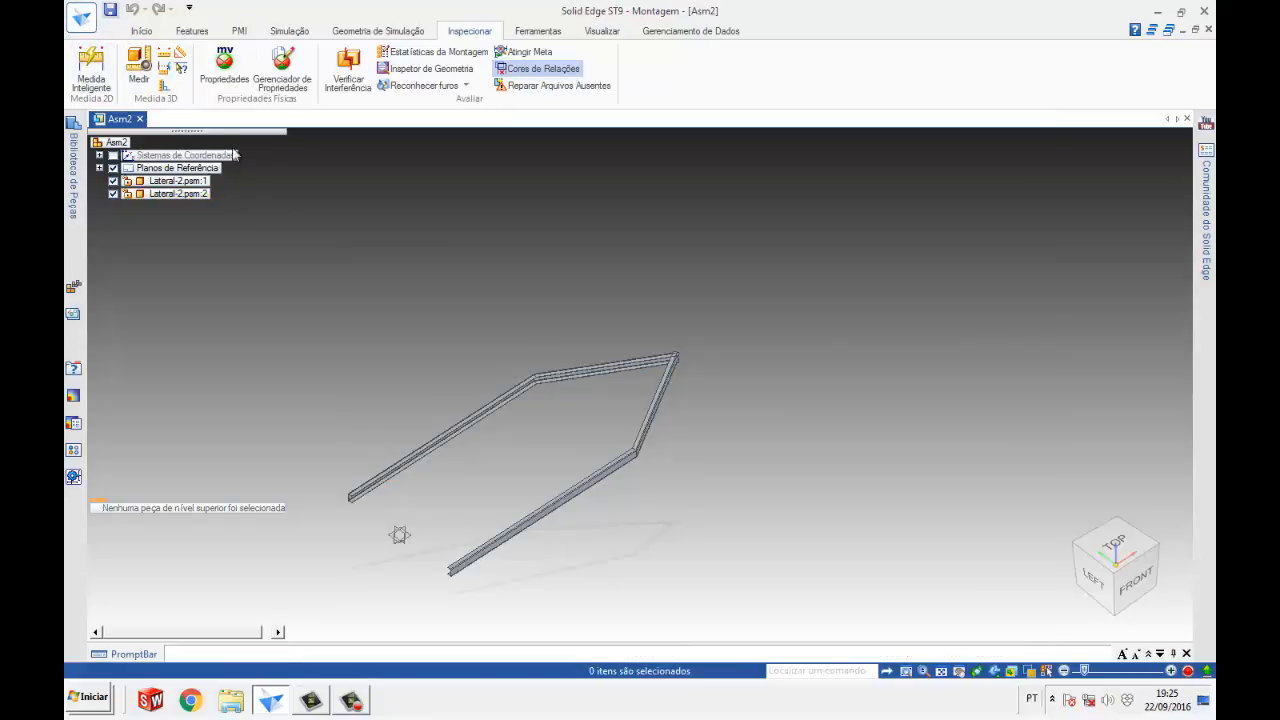
key(ctrl+s)
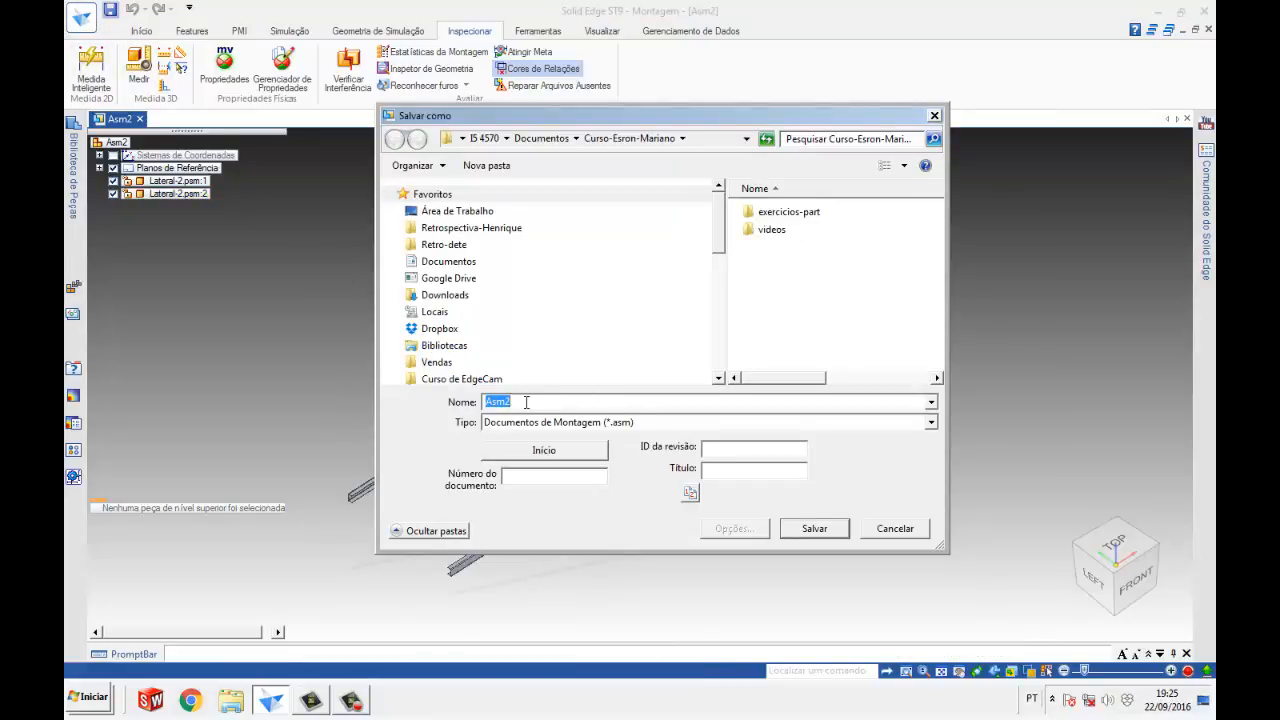
text(Montagem-carreta-1)
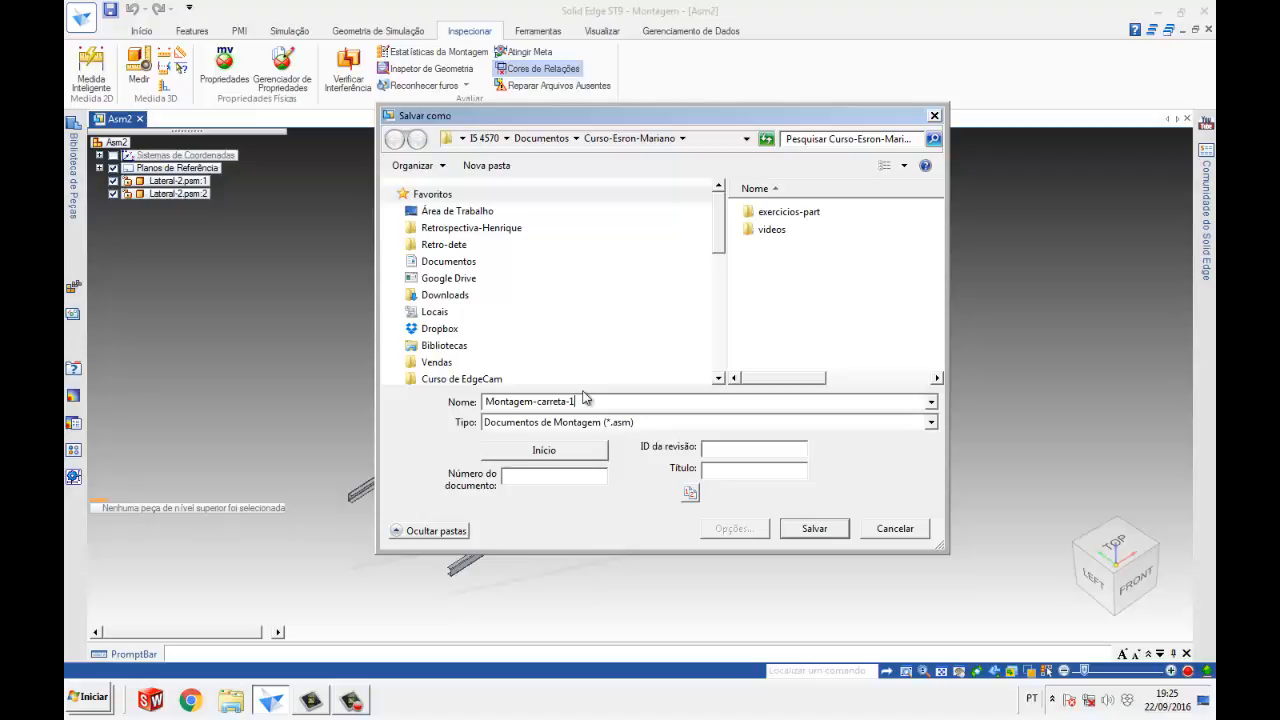
click(812, 530)
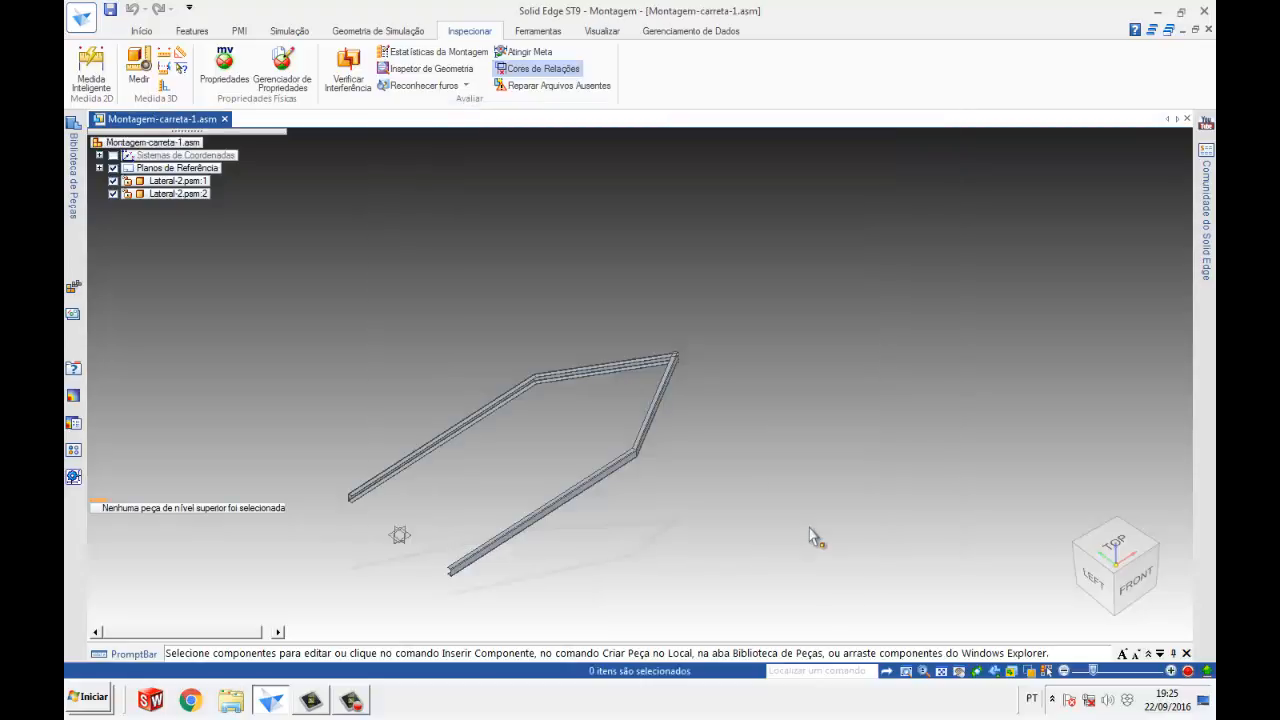
- Calculate the physical properties of the whole assembly, choosing Aço from the Metais materials as the default material for Lateral-2
scroll(570, 360, down, 2)
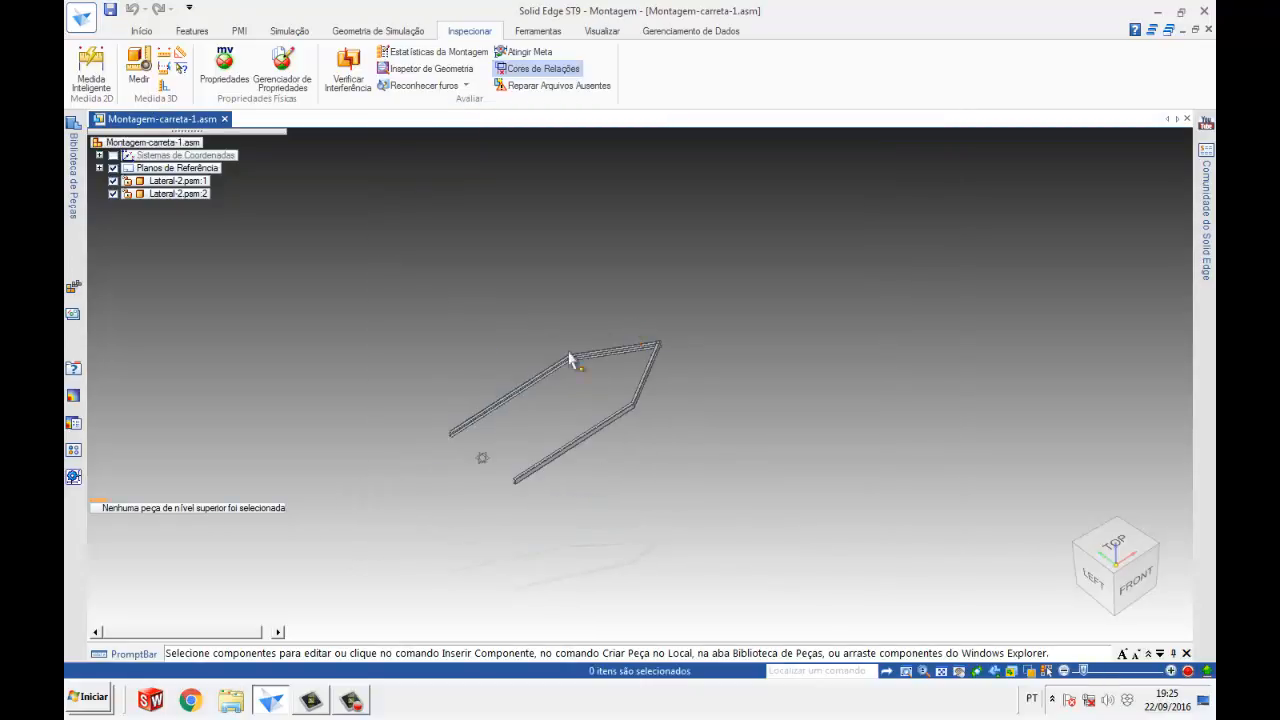
scroll(556, 405, up, 4)
middle_drag(558, 410, 592, 370)
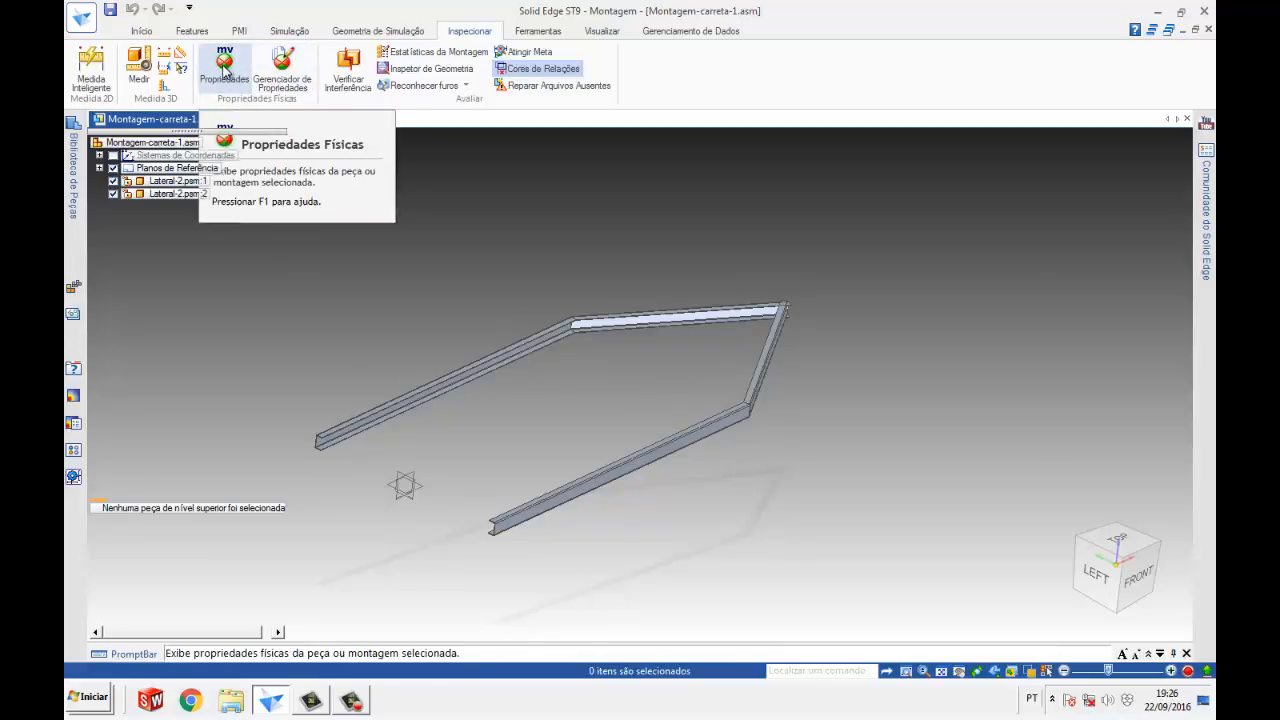
click(225, 70)
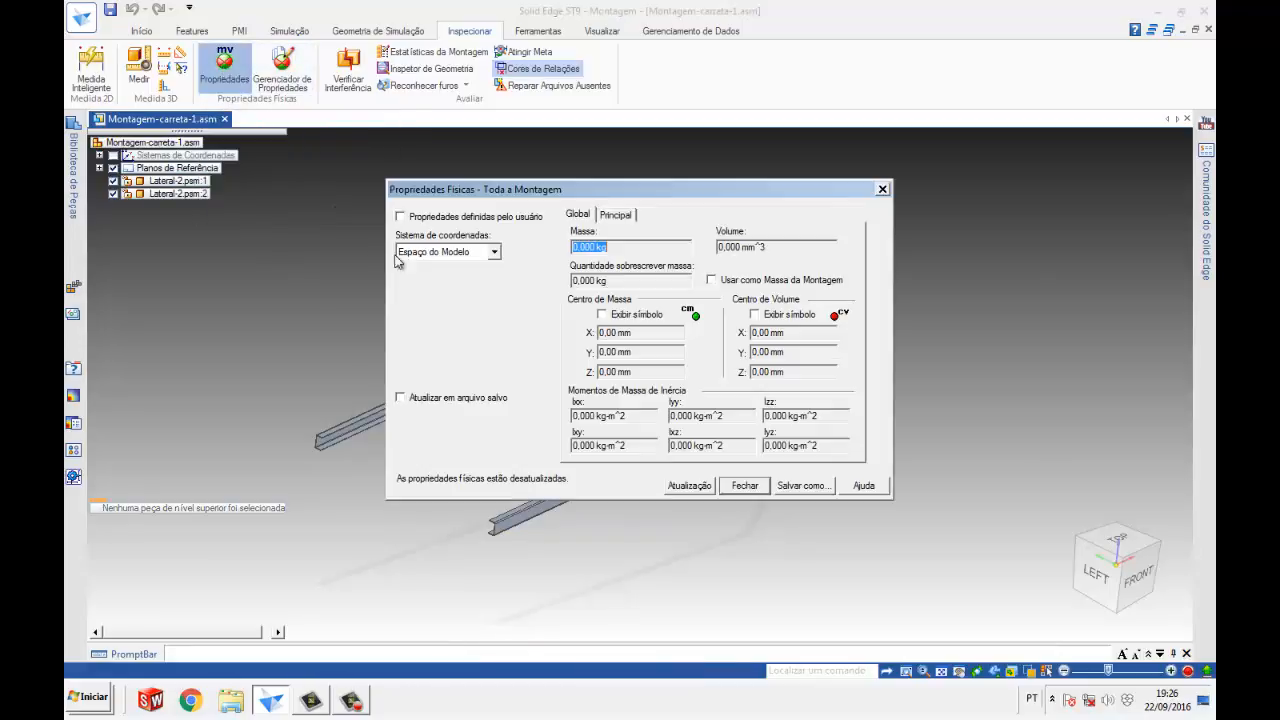
click(690, 485)
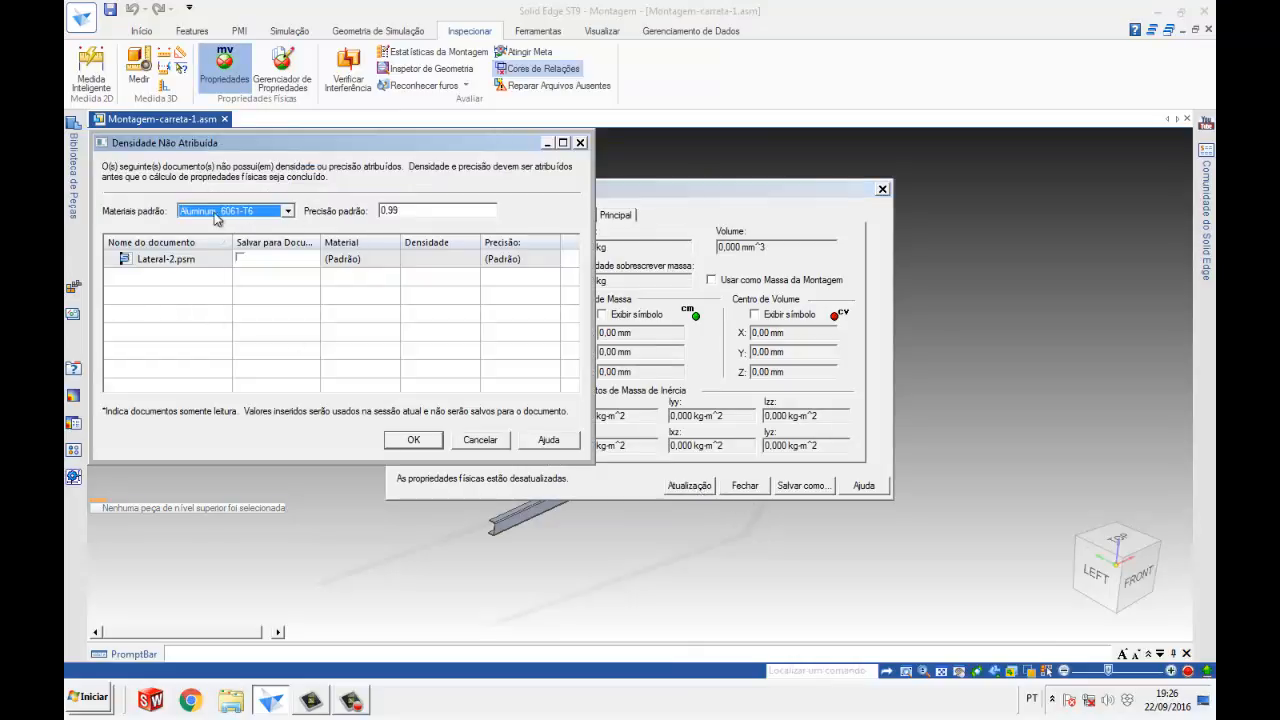
click(286, 211)
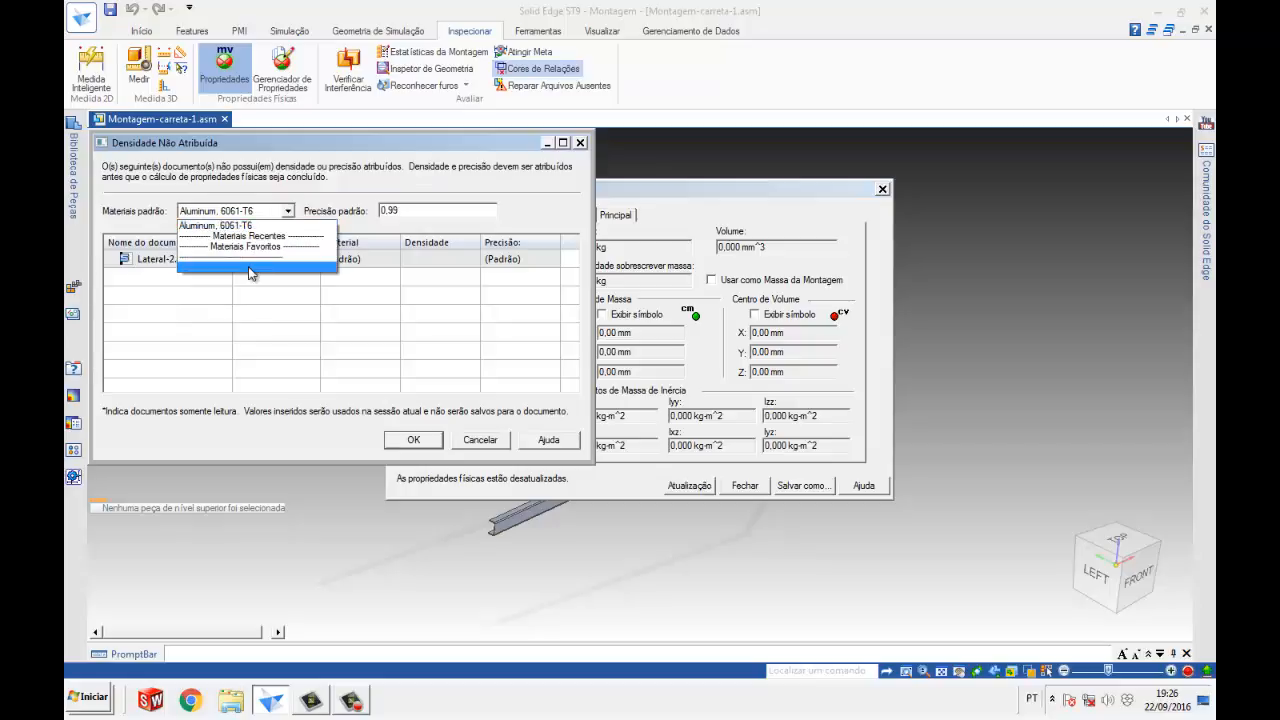
click(249, 271)
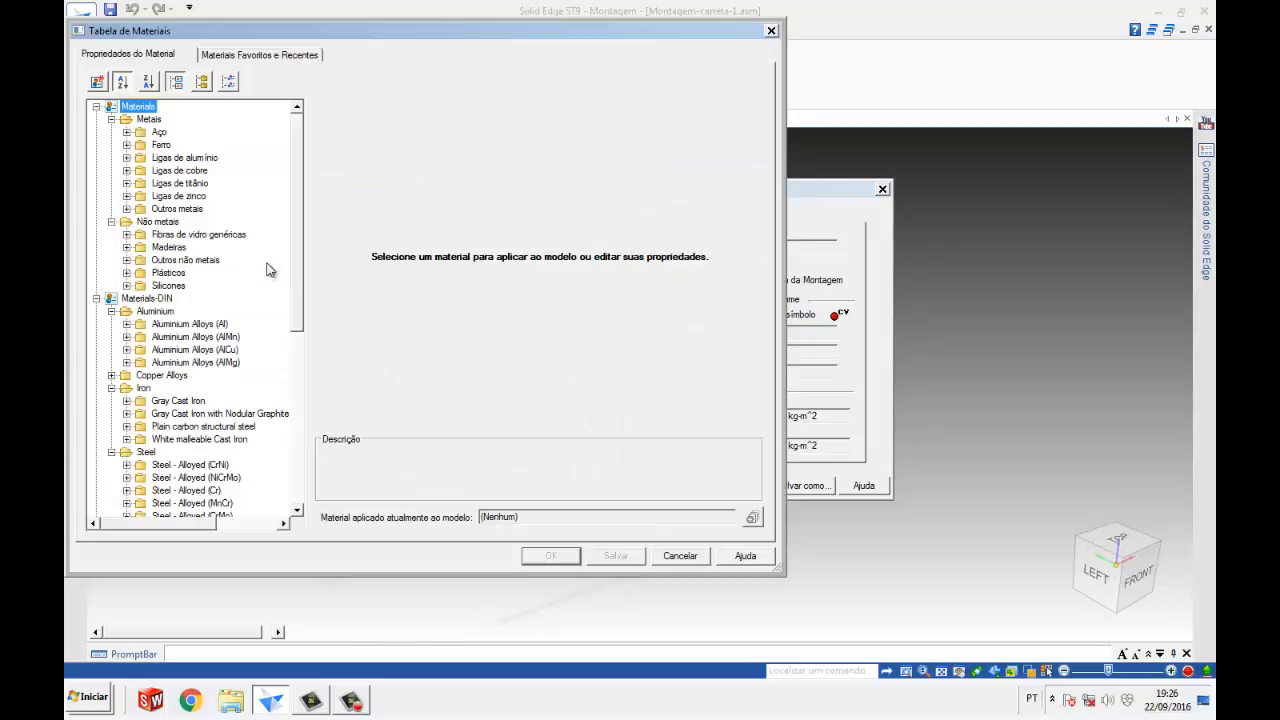
click(127, 132)
click(175, 145)
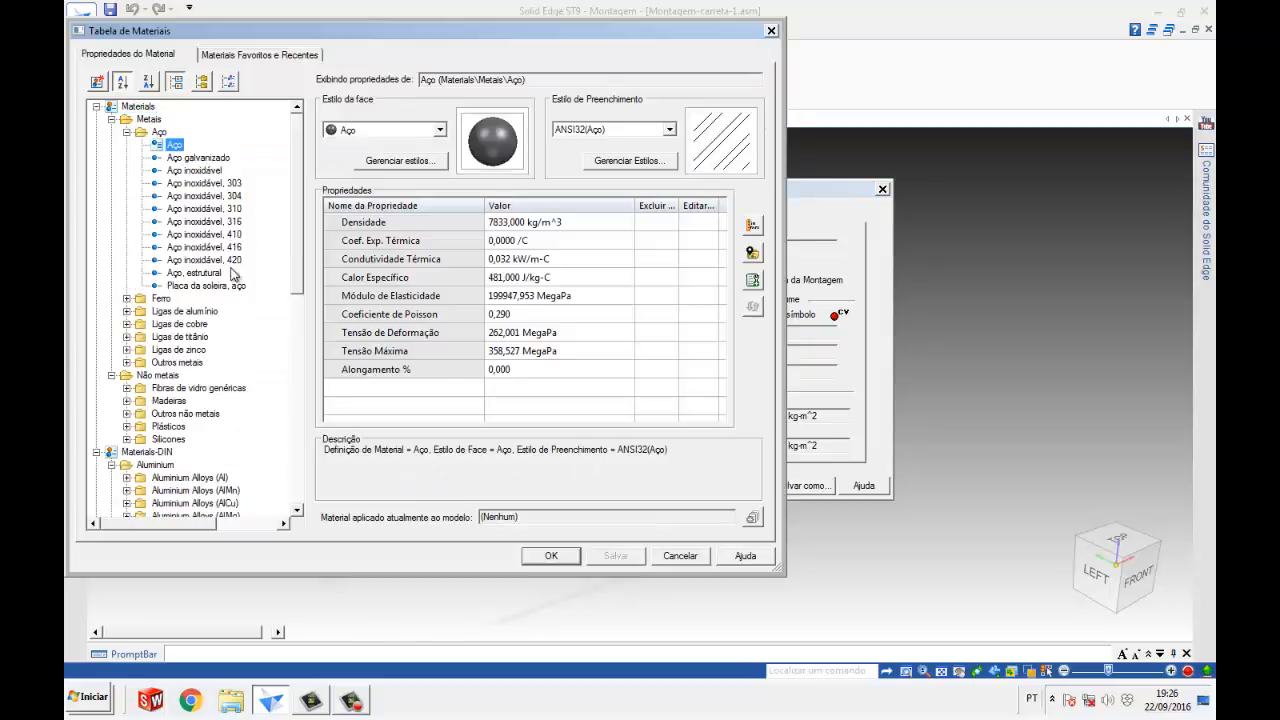
click(552, 556)
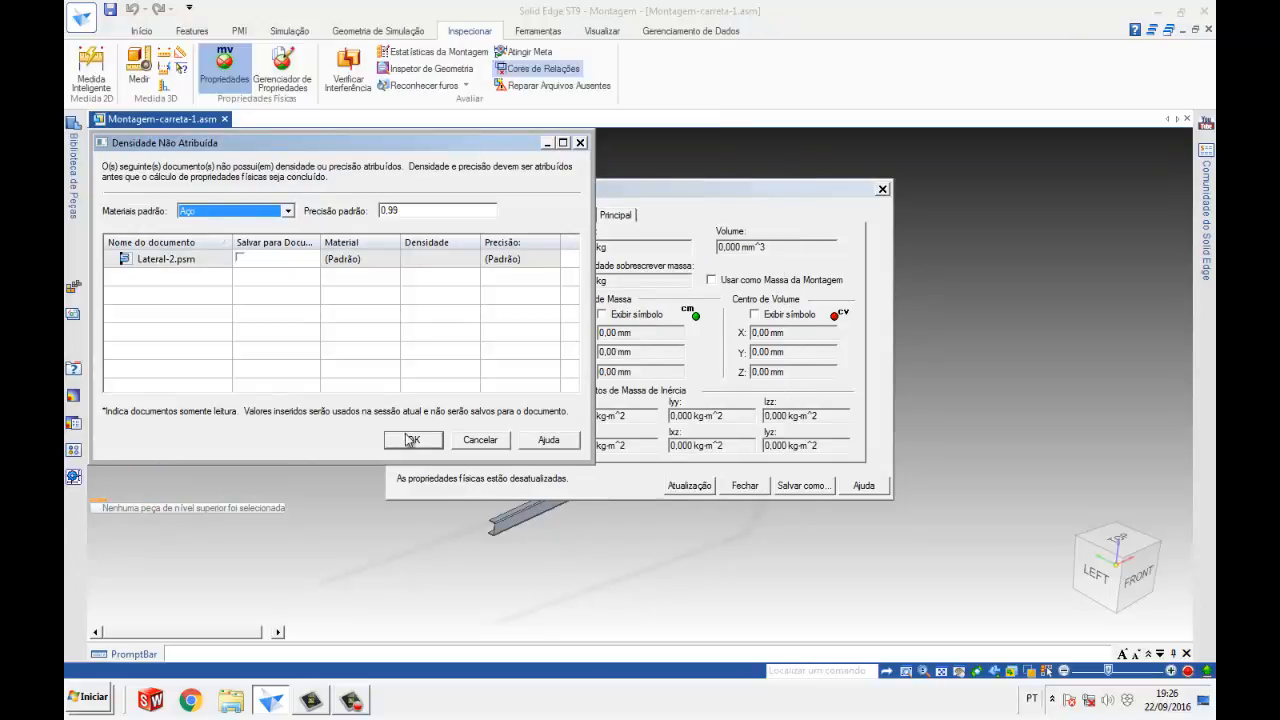
click(409, 441)
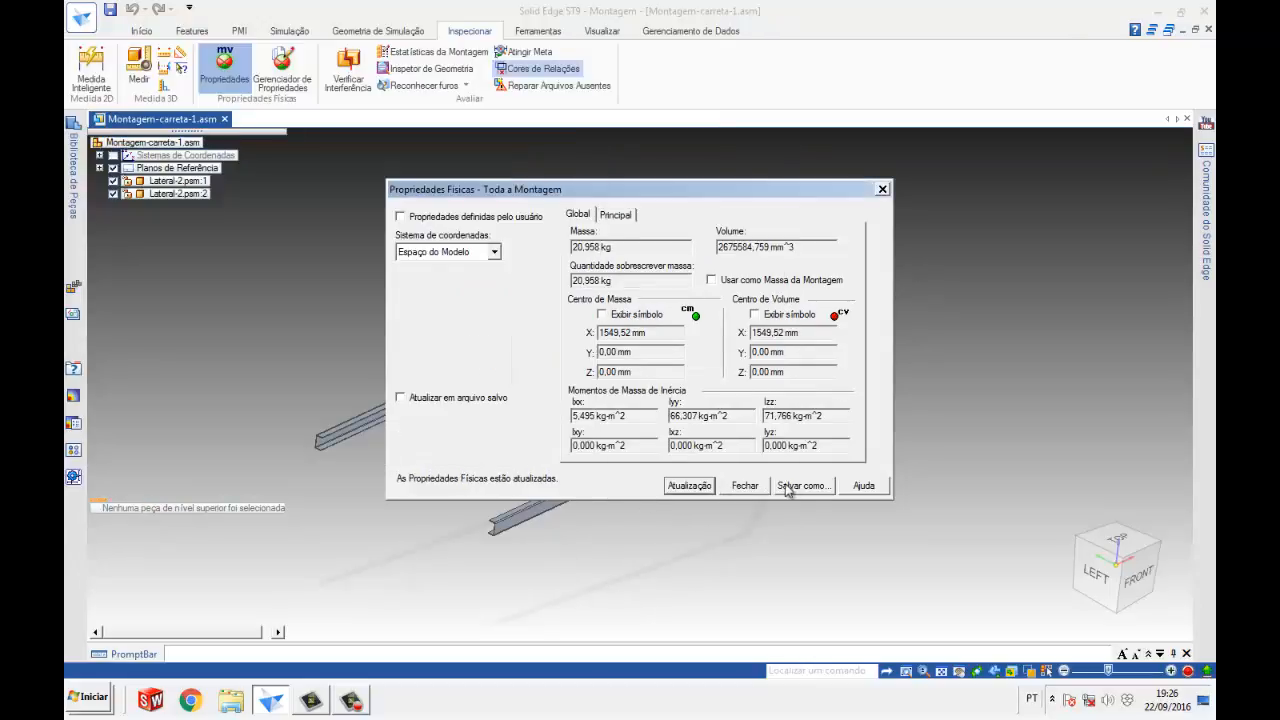
- Recalculate the physical properties with the Aço default, read the assembly's total mass and close the properties
click(690, 486)
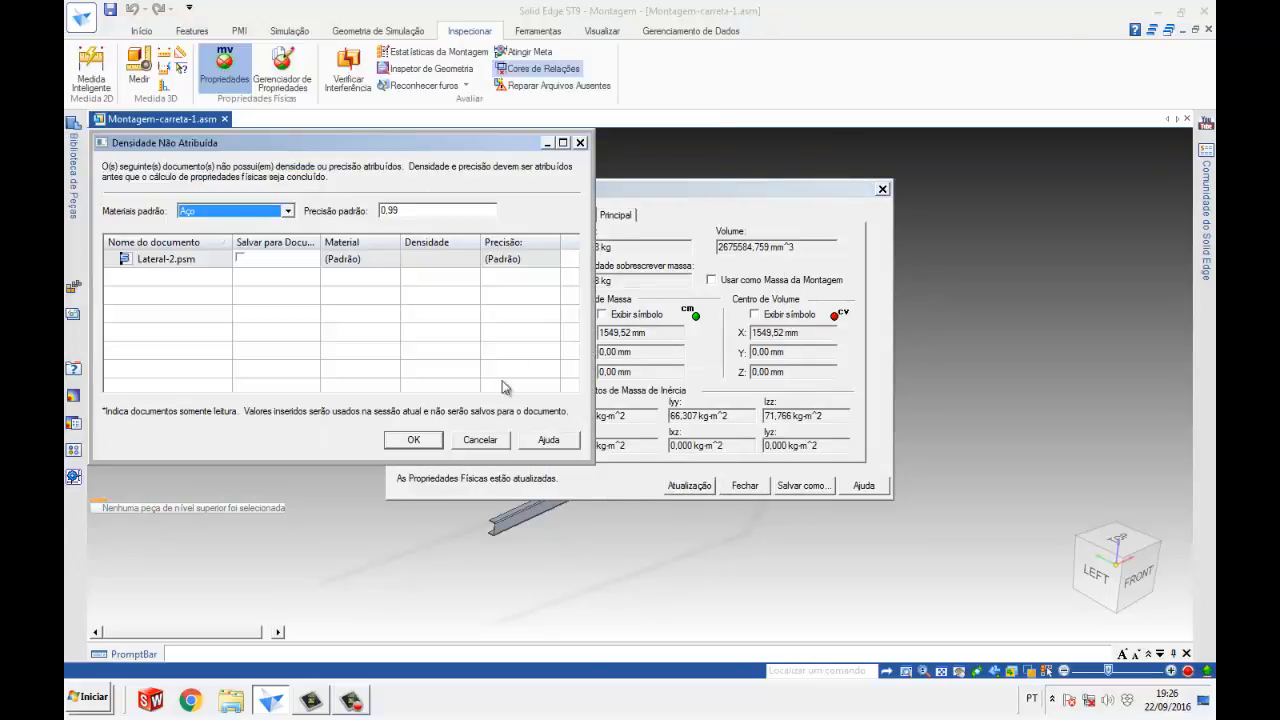
click(414, 441)
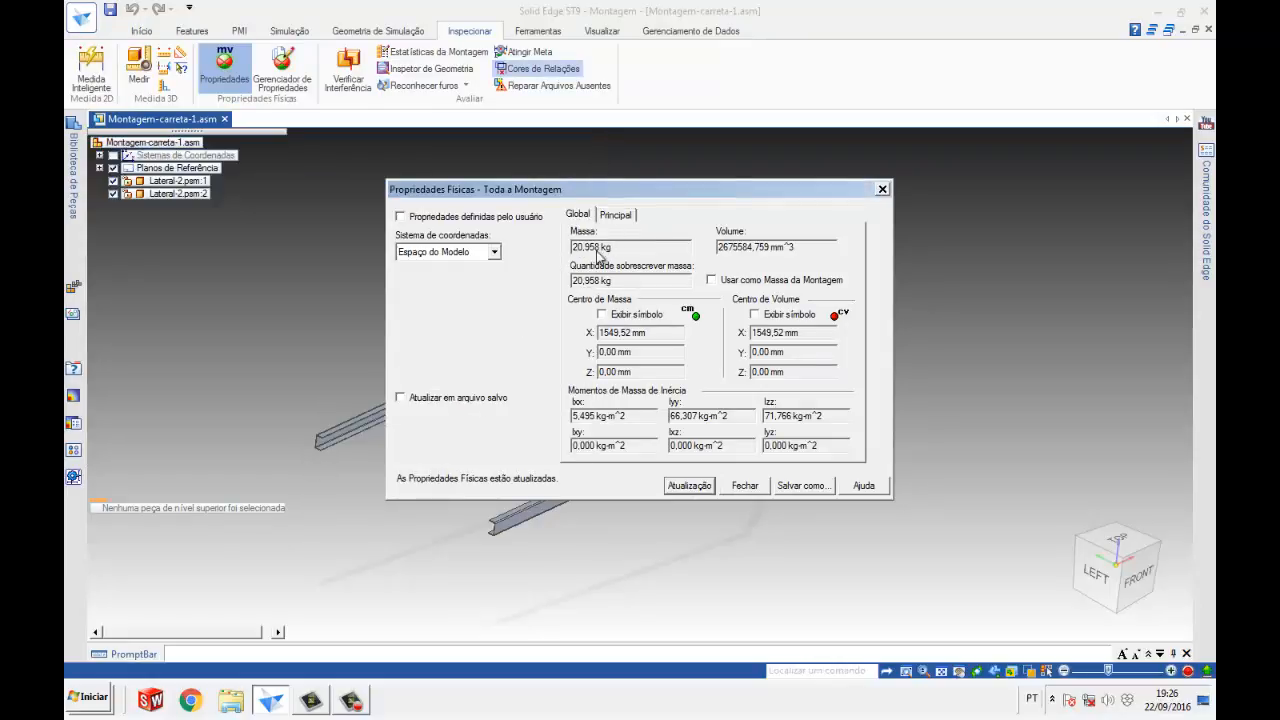
drag(622, 247, 505, 370)
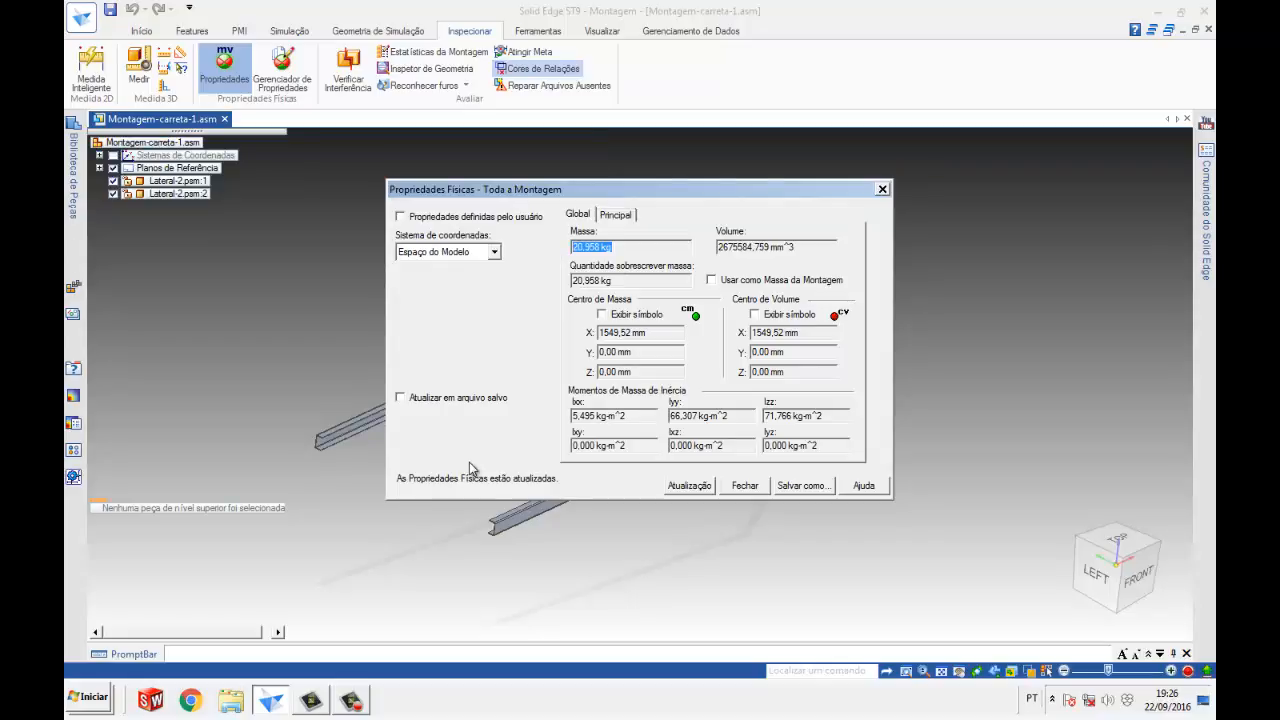
click(745, 486)
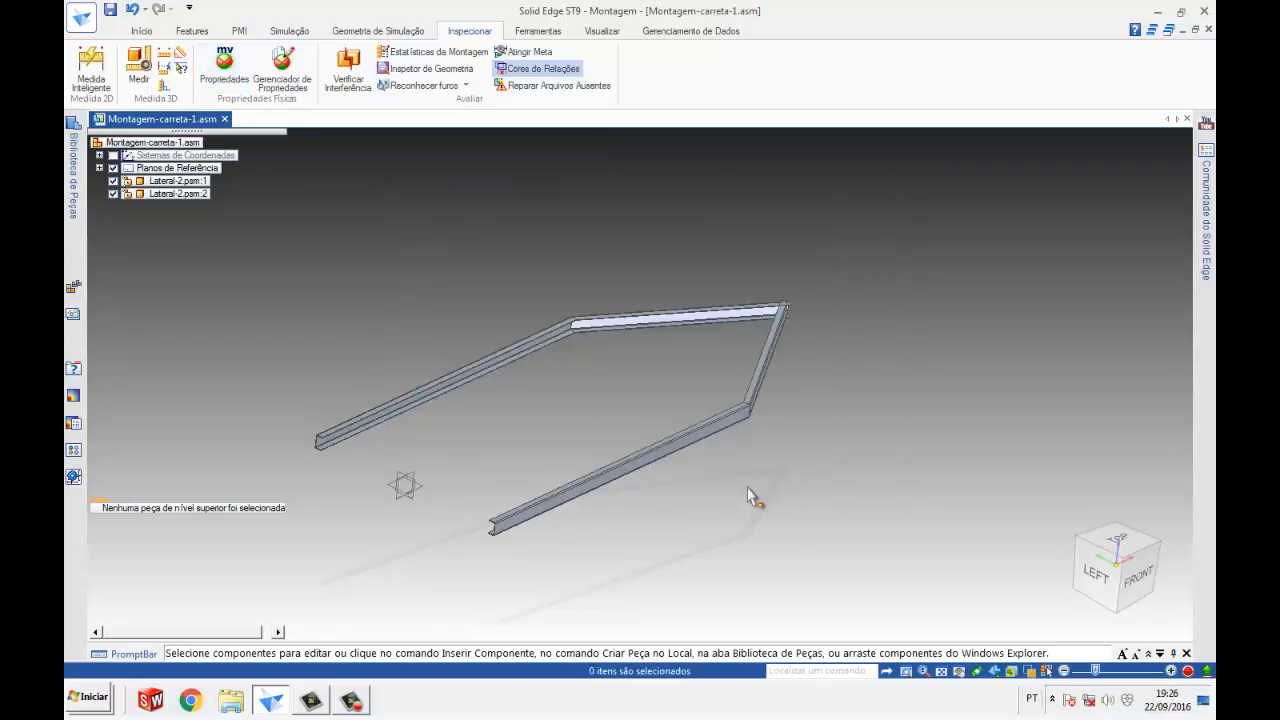